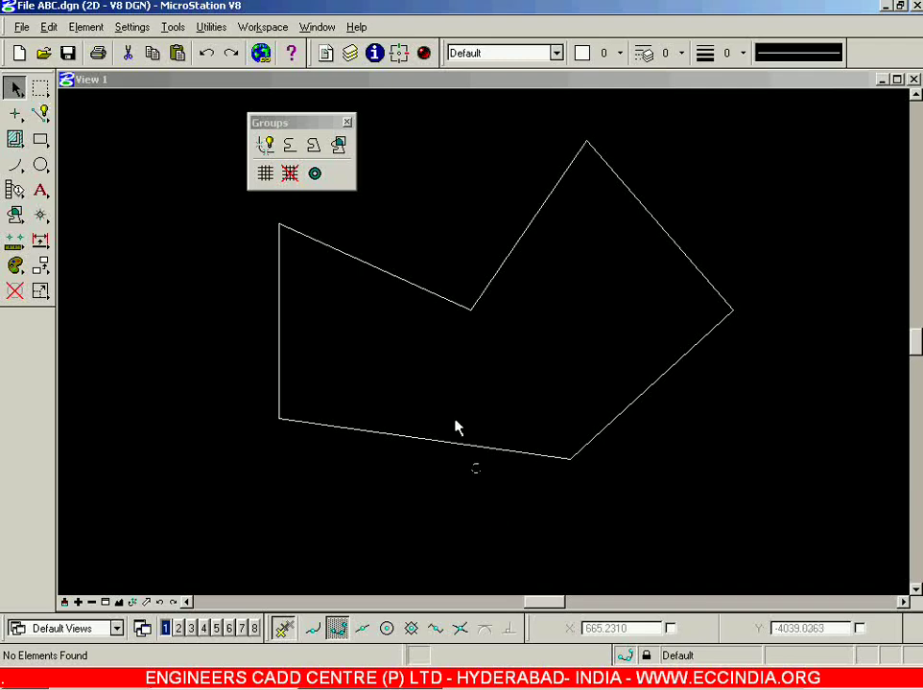
# Draw an open outline of four separate SmartLine segments in an empty area, with Join Elements turned off
pyautogui.moveTo(303, 124); pyautogui.dragTo(234, 125)
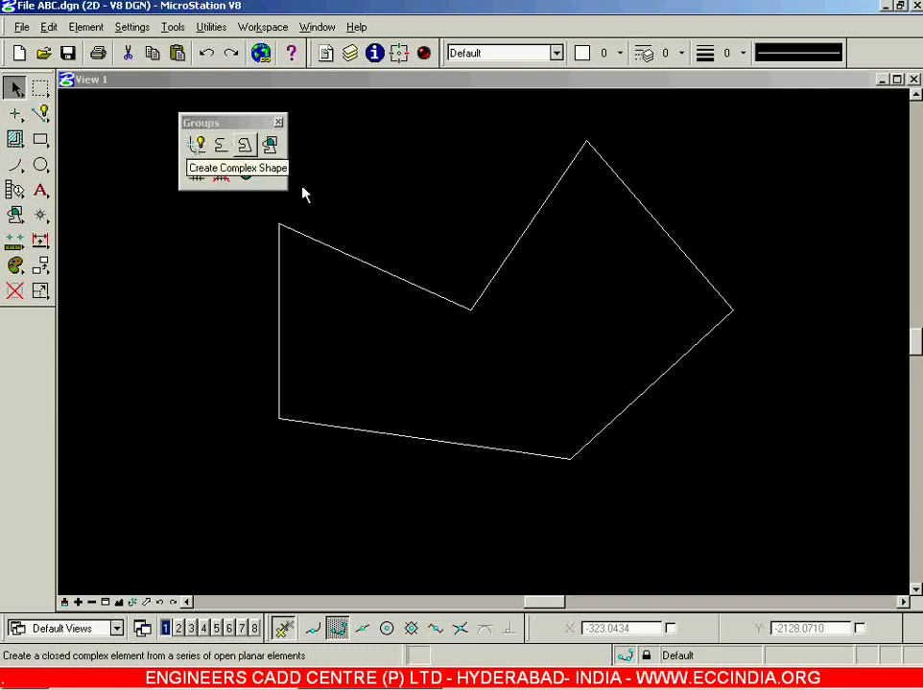
pyautogui.scroll(-6, 429, 274)
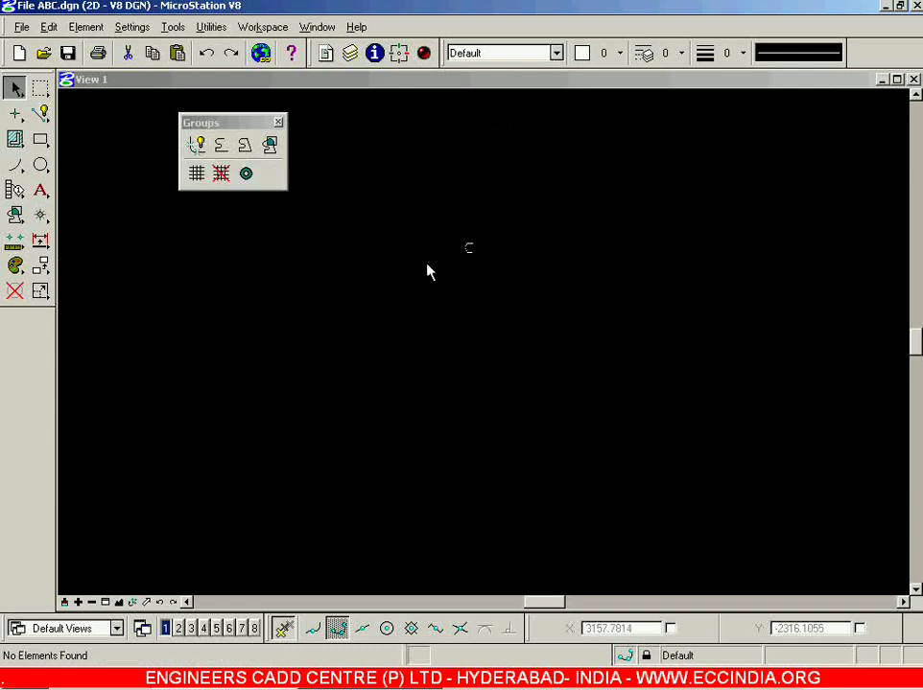
pyautogui.click(41, 114)
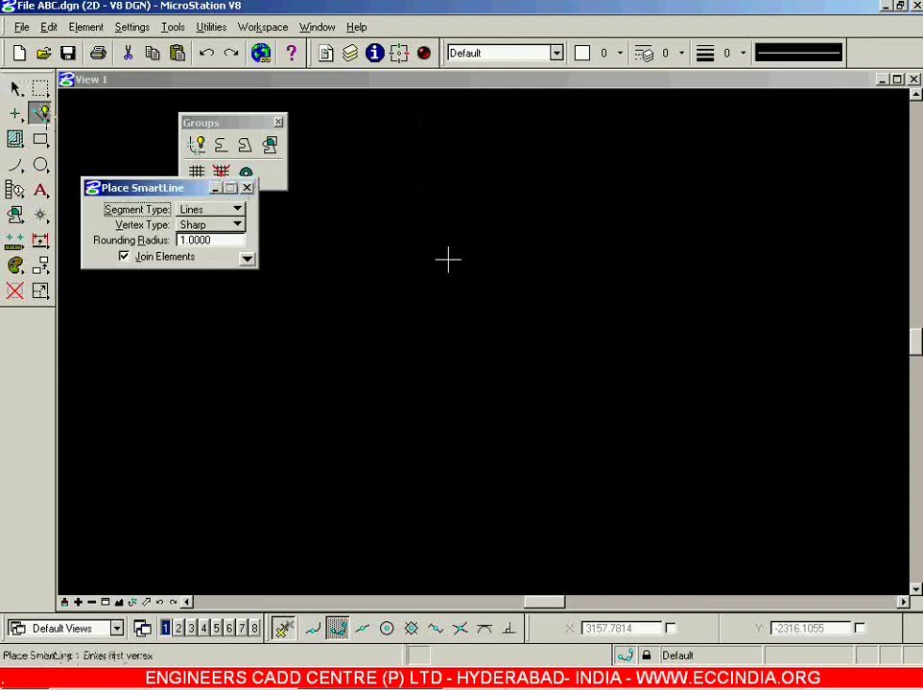
pyautogui.click(168, 256)
pyautogui.click(375, 254)
pyautogui.click(583, 202)
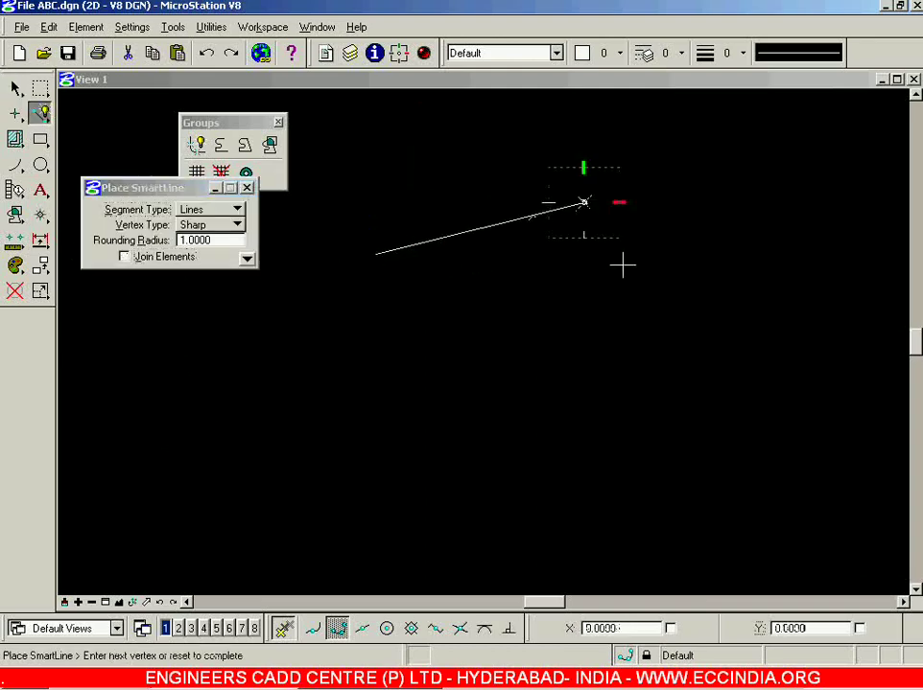
pyautogui.click(709, 421)
pyautogui.click(546, 491)
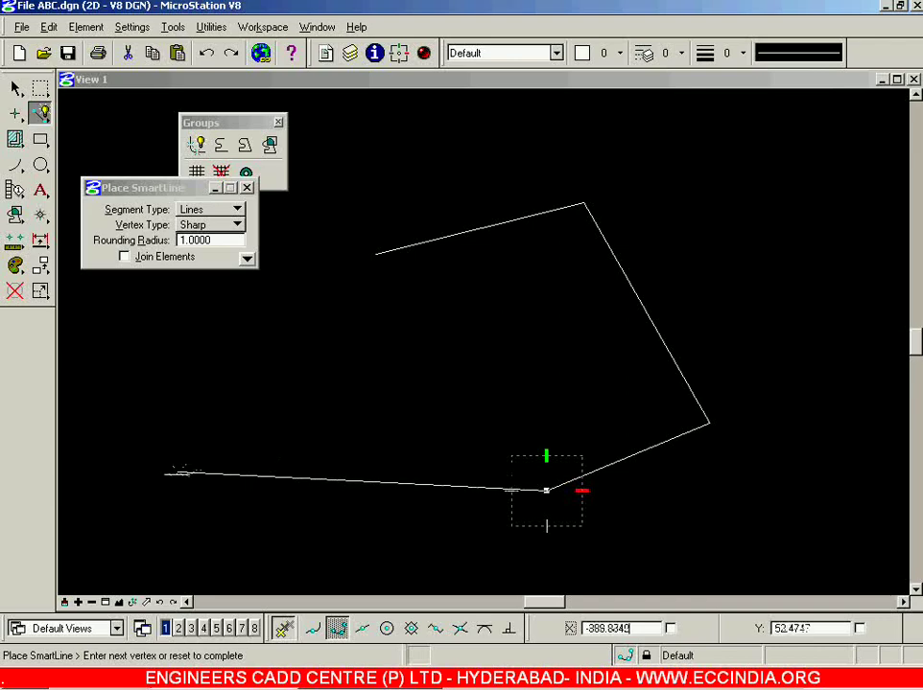
pyautogui.click(246, 416)
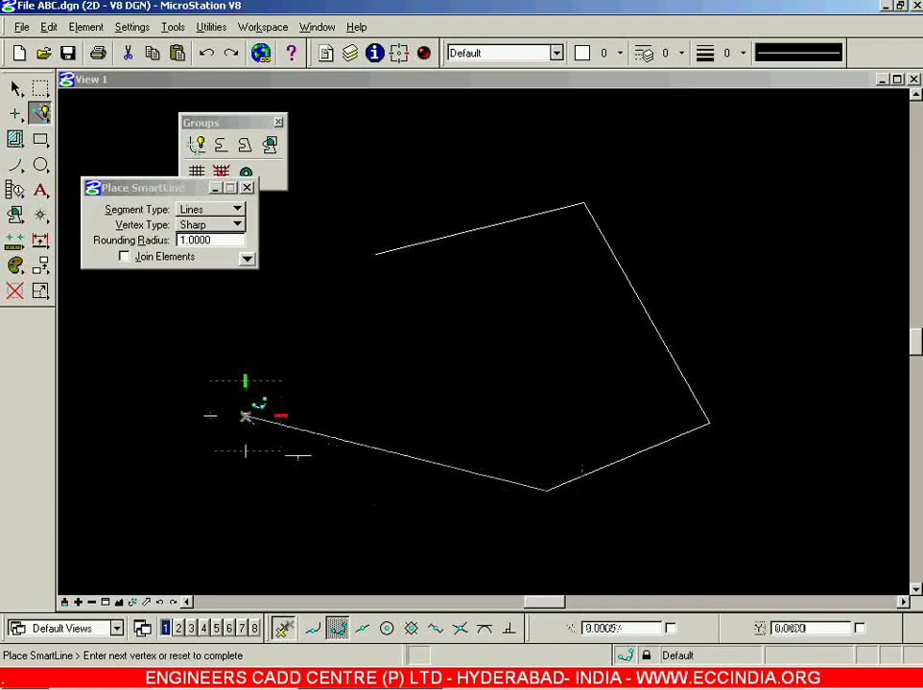
pyautogui.rightClick(316, 311)
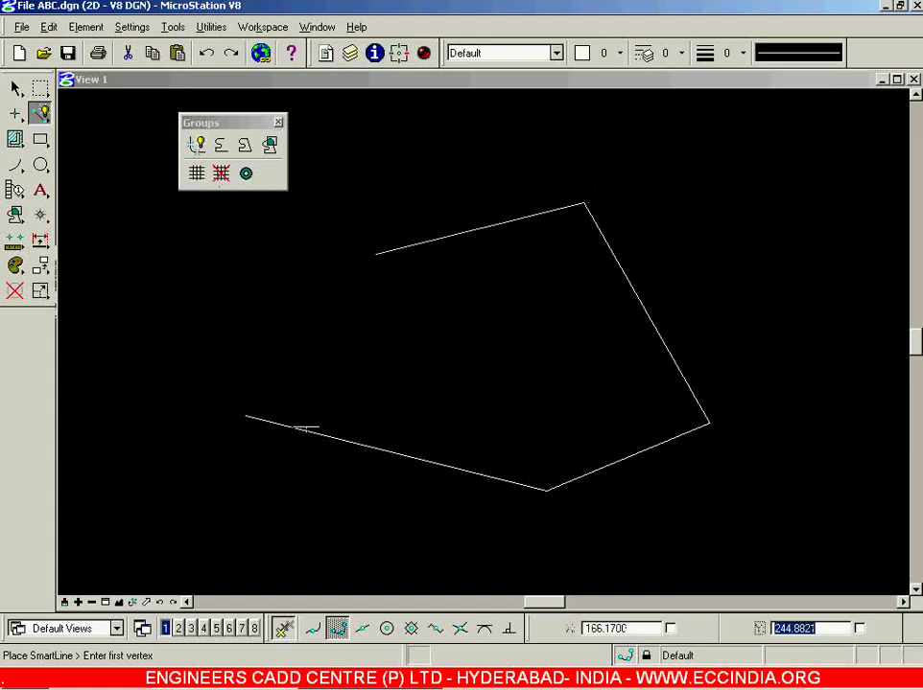
# Create a closed complex shape from the four open line segments using the Manual method
pyautogui.click(15, 87)
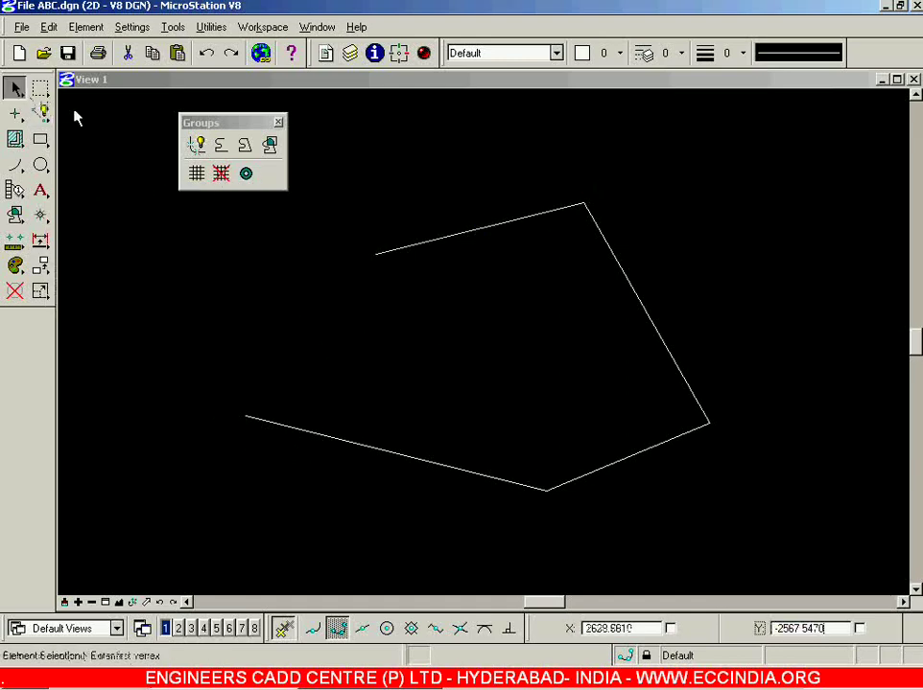
pyautogui.click(244, 149)
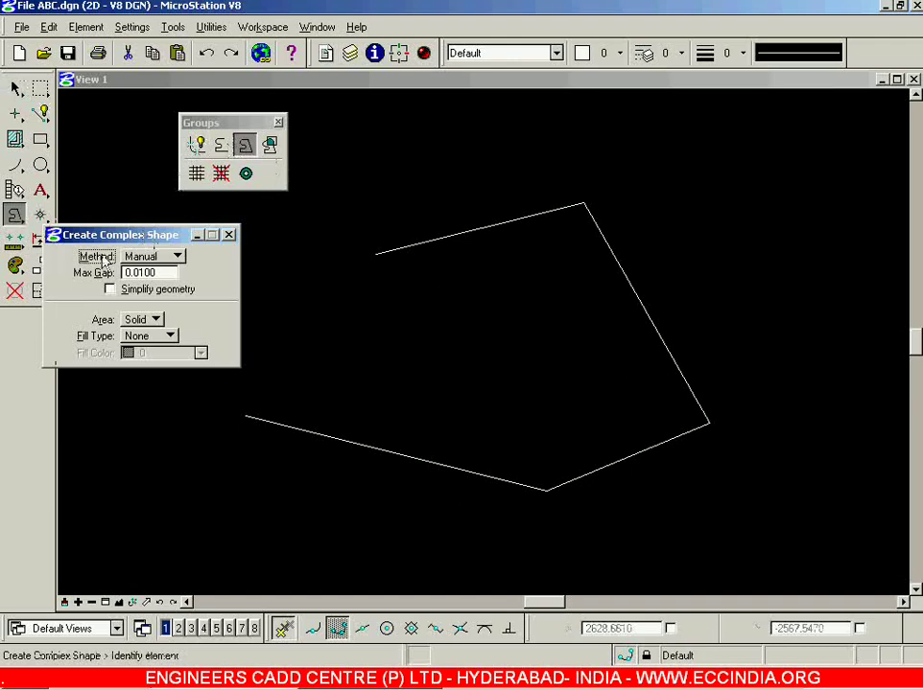
pyautogui.click(485, 232)
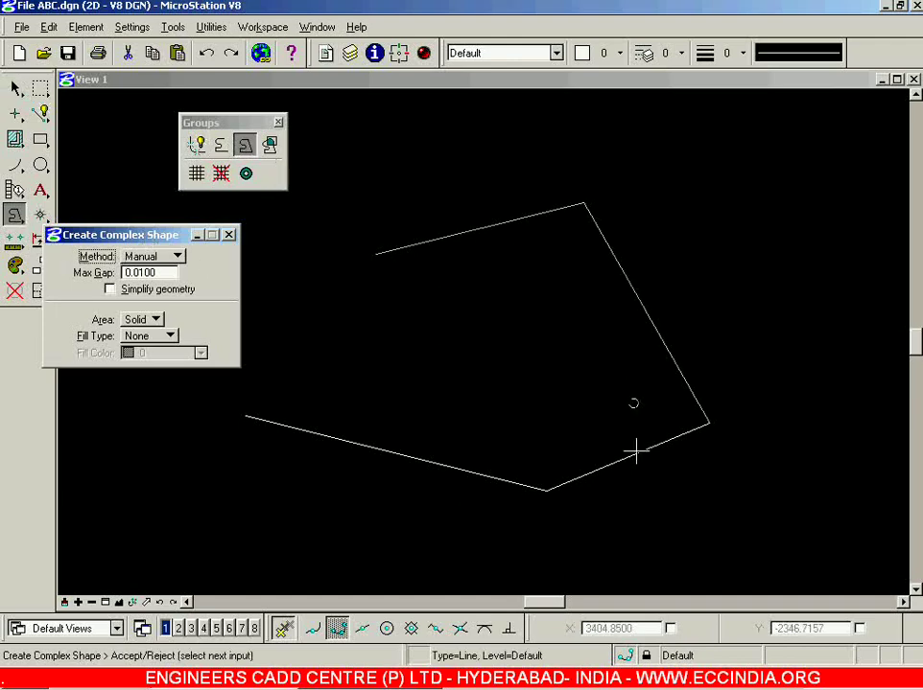
pyautogui.click(391, 449)
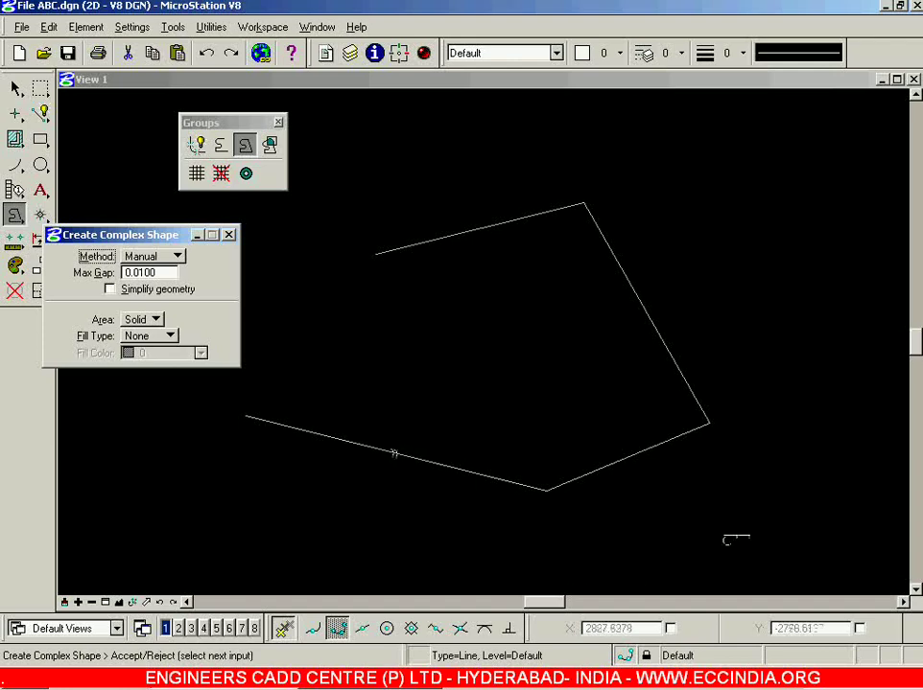
pyautogui.click(788, 472)
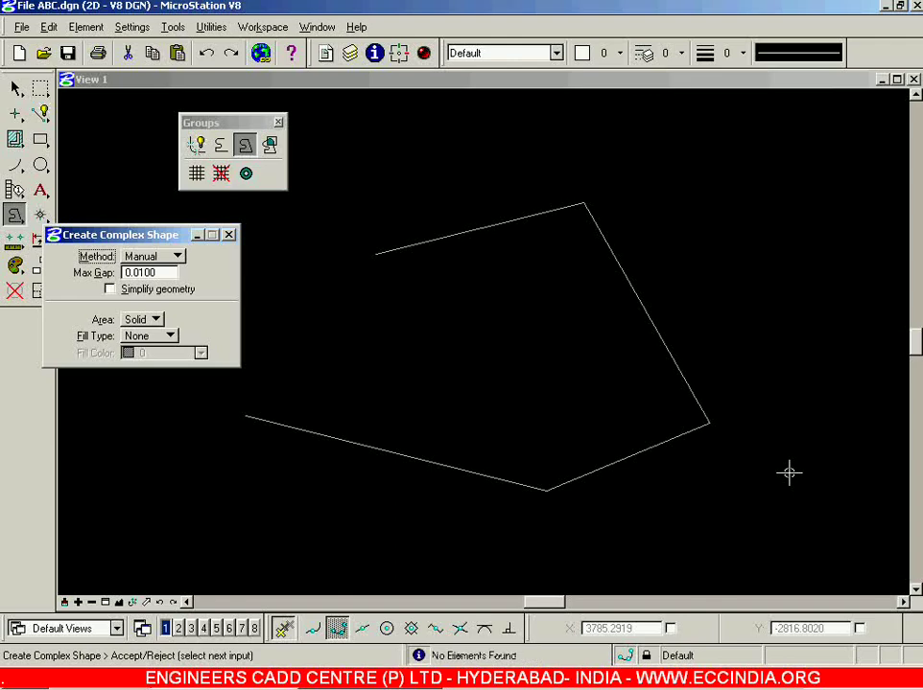
pyautogui.click(787, 472)
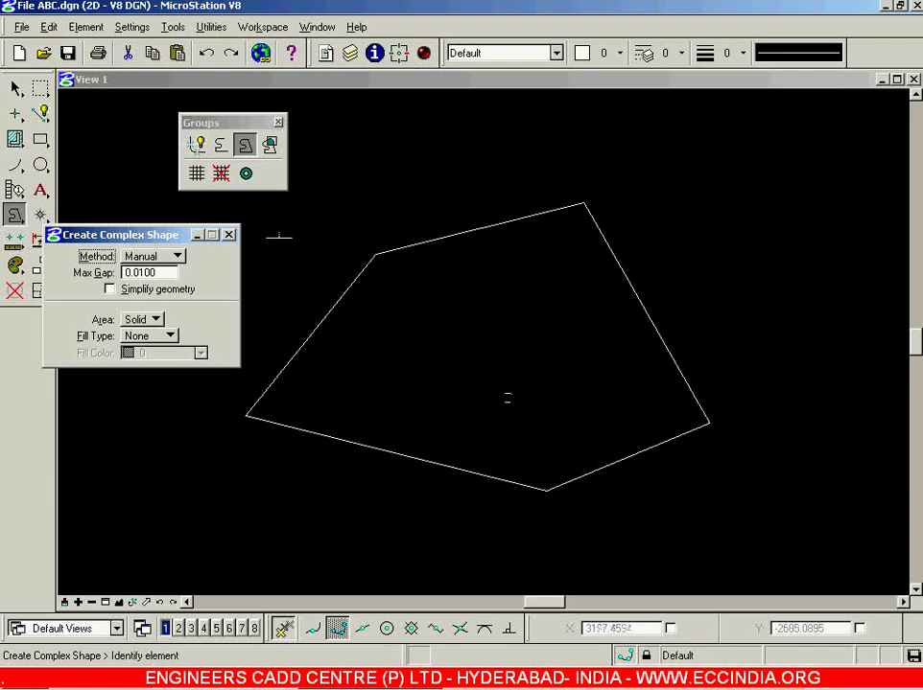
# Select the closed shape to check that it behaves as one element, and deselect it
pyautogui.click(16, 88)
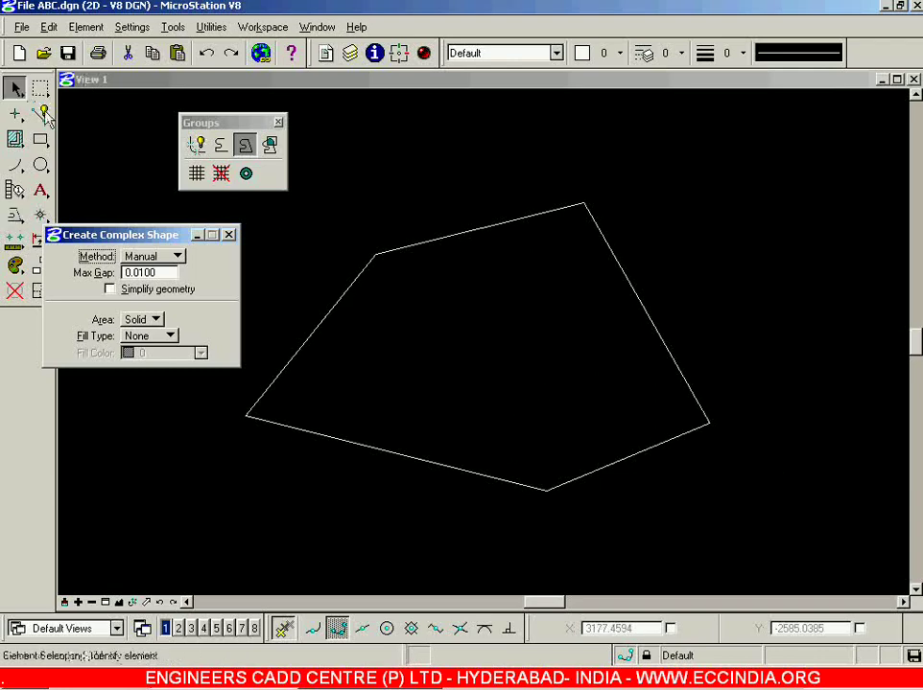
pyautogui.click(336, 438)
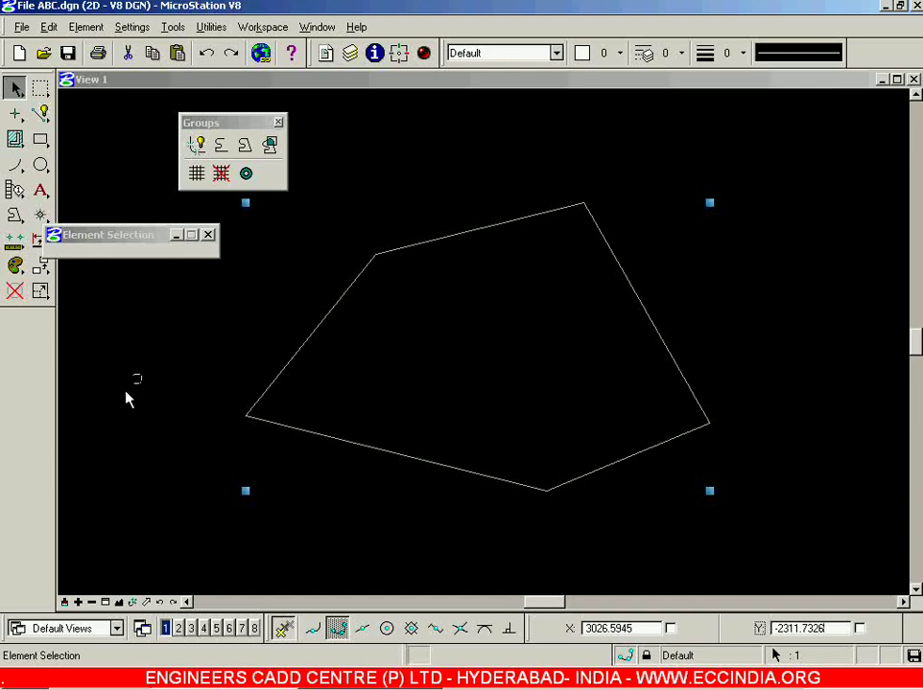
pyautogui.click(242, 400)
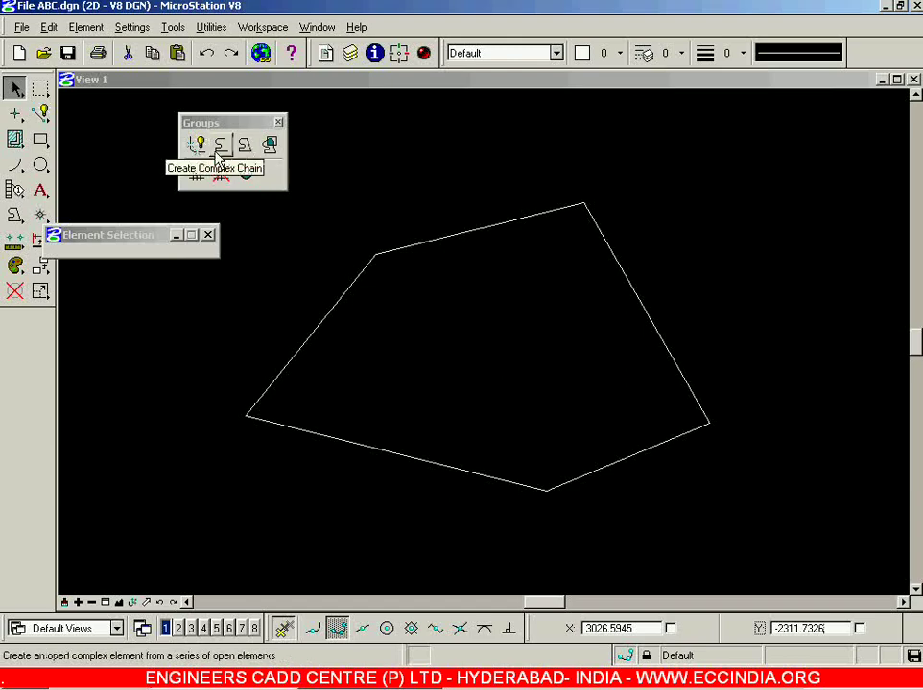
# Draw a second open outline of four unjoined SmartLine segments beside the closed shape
pyautogui.click(218, 150)
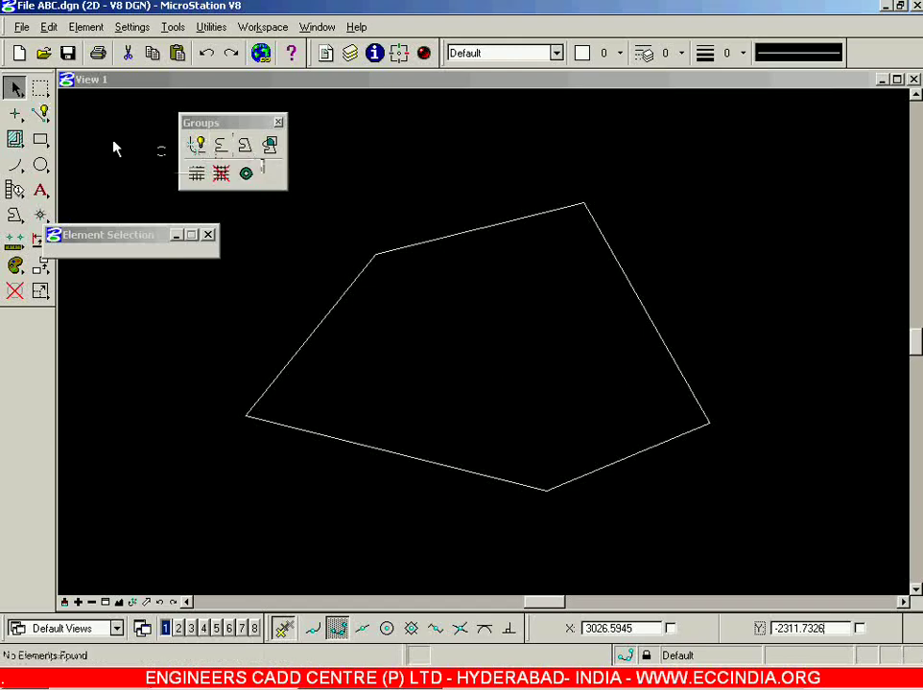
pyautogui.click(41, 114)
pyautogui.keyDown('shift'); pyautogui.moveTo(476, 314); pyautogui.dragTo(691, 308, button='middle'); pyautogui.keyUp('shift')
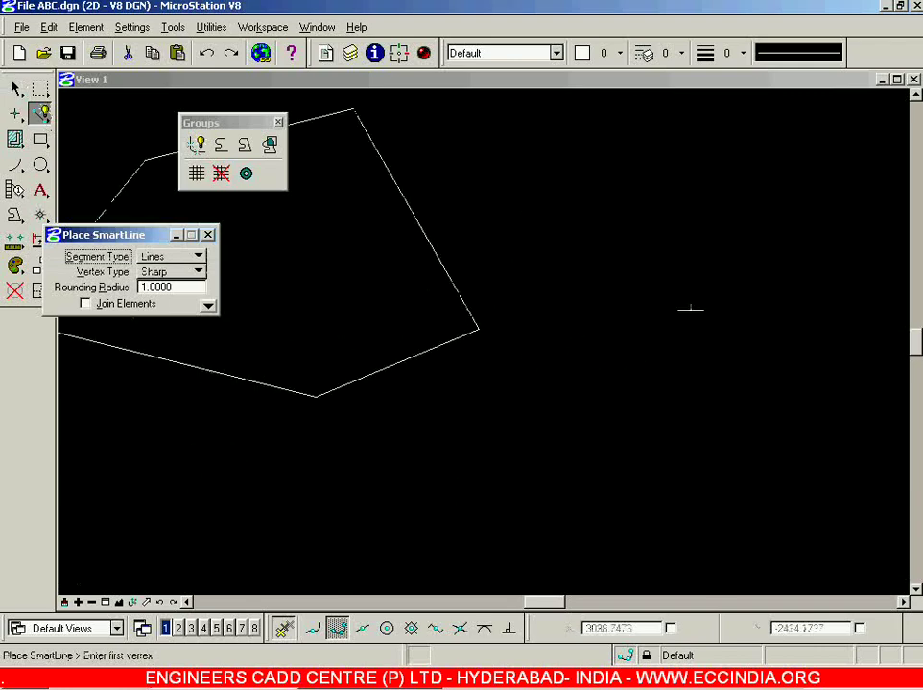
pyautogui.click(680, 303)
pyautogui.click(785, 281)
pyautogui.click(871, 518)
pyautogui.click(601, 518)
pyautogui.click(446, 471)
pyautogui.rightClick(355, 345)
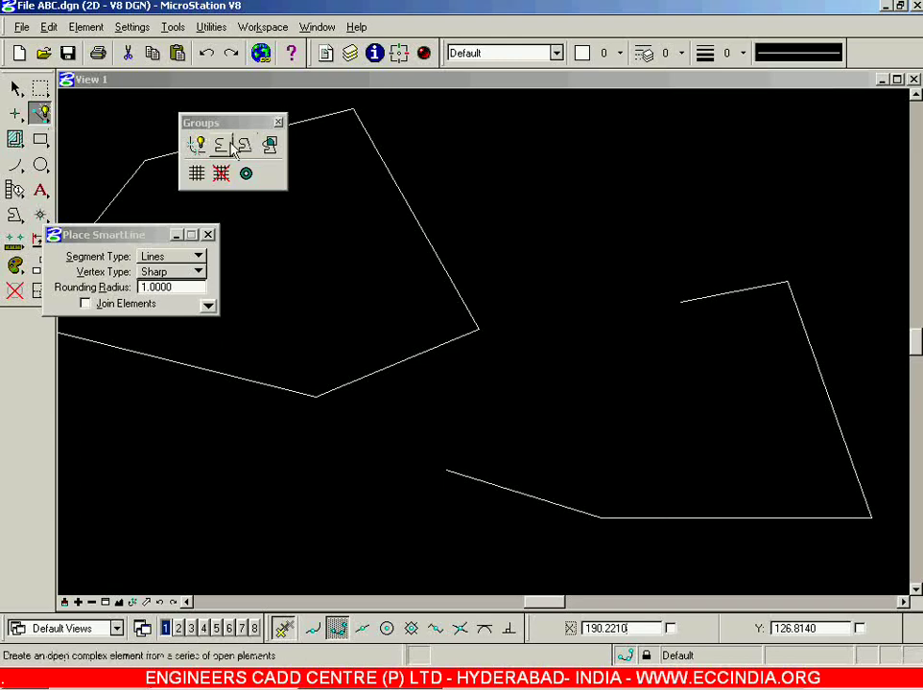
# Create an open complex chain from the second outline's four segments with the Manual method, and select it for checking
pyautogui.click(221, 144)
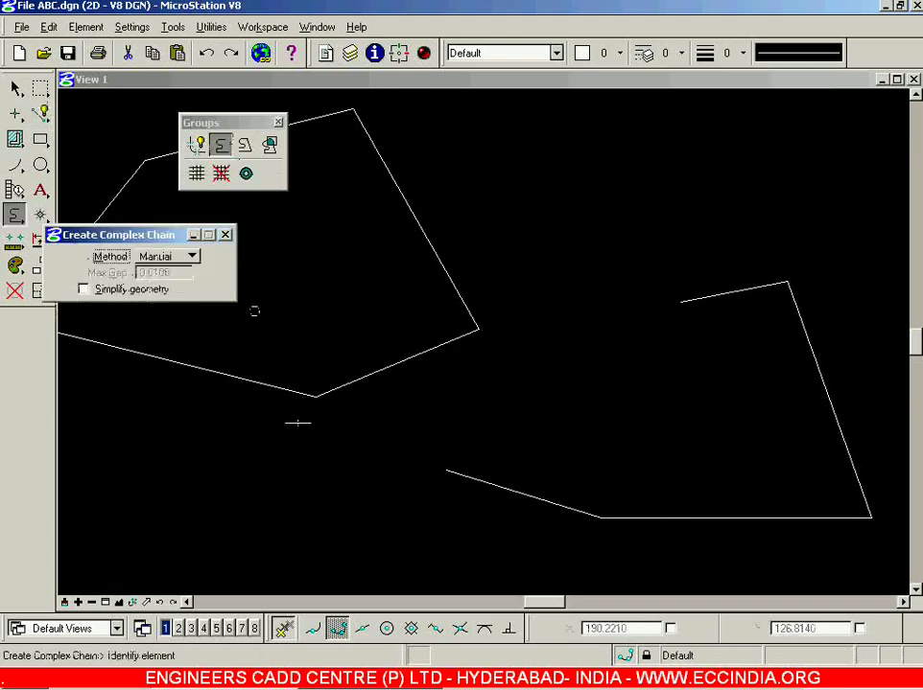
pyautogui.click(536, 499)
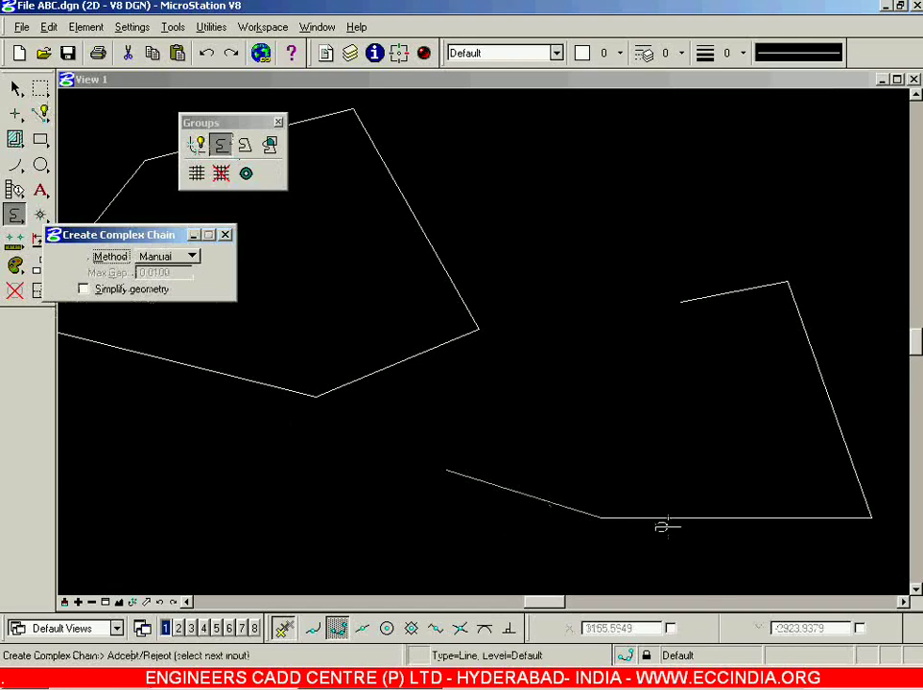
pyautogui.click(825, 394)
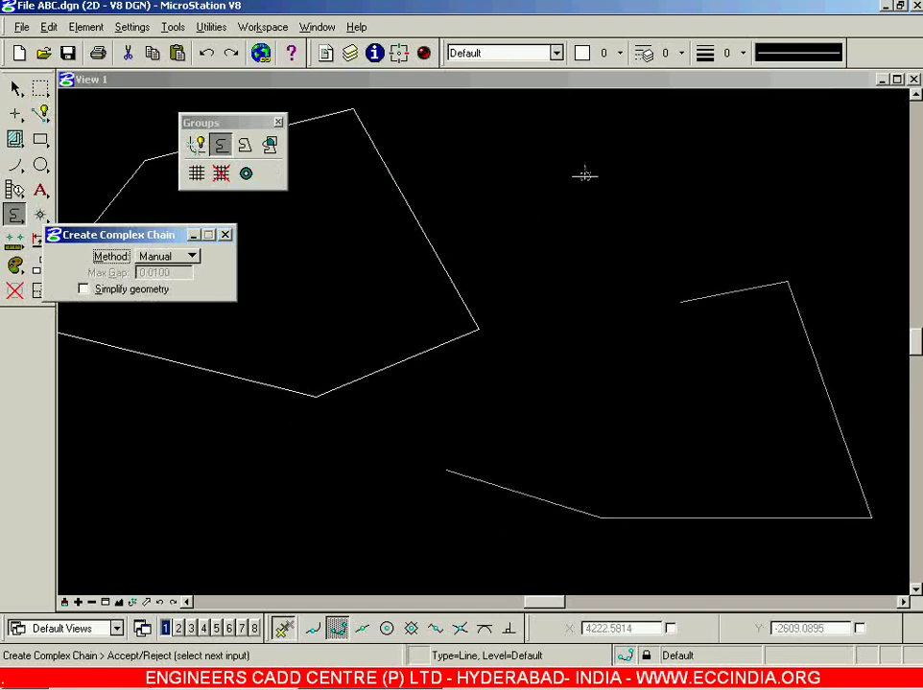
pyautogui.rightClick(628, 178)
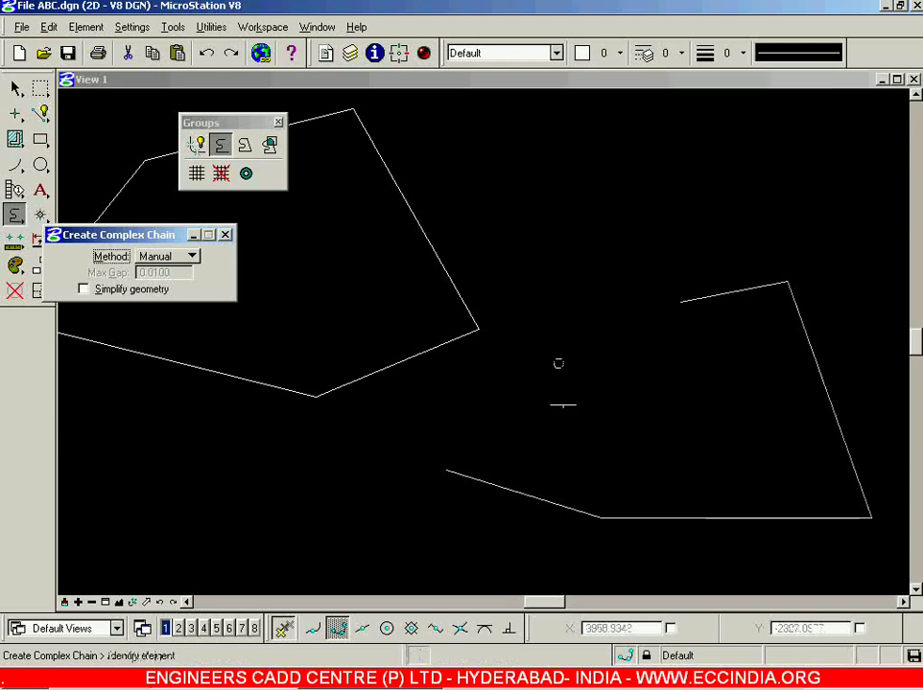
pyautogui.click(16, 89)
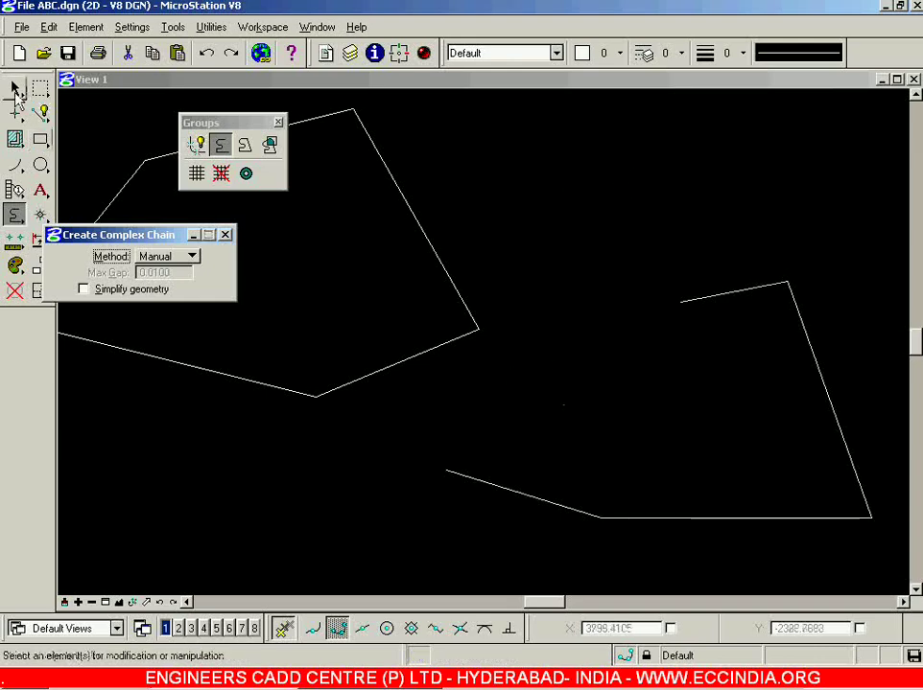
pyautogui.click(648, 519)
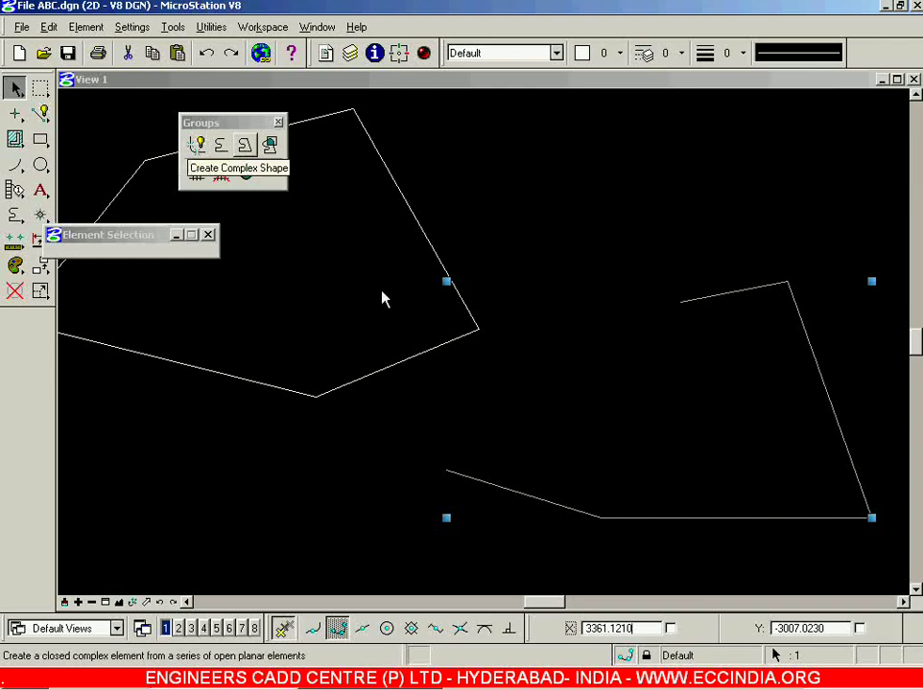
# Draw a third open outline of four unjoined SmartLine segments in an empty area, leaving a gap between its ends
pyautogui.scroll(-3, 599, 336)
pyautogui.scroll(5, 563, 483)
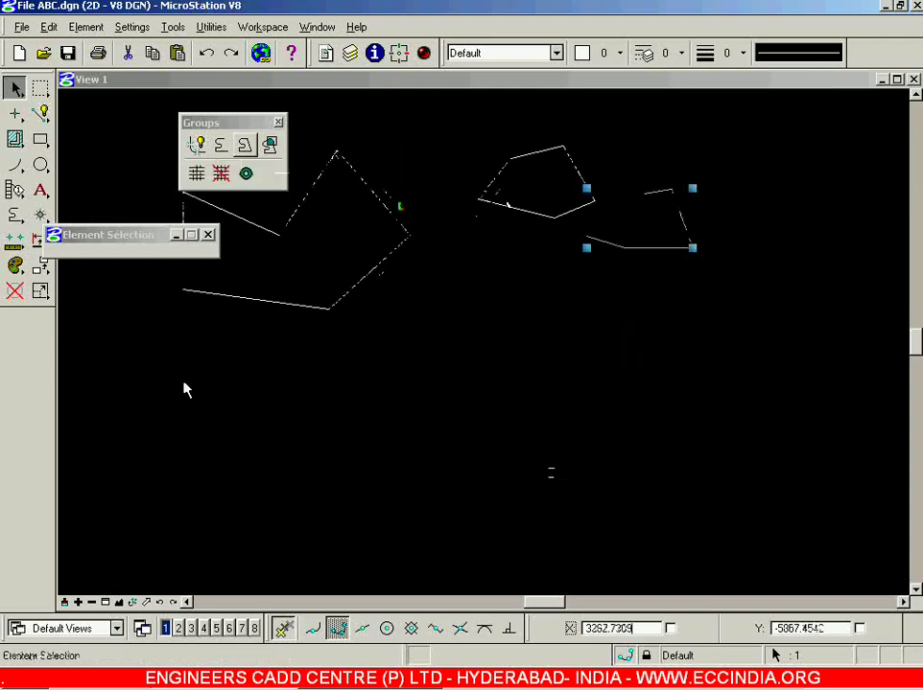
pyautogui.click(40, 113)
pyautogui.click(410, 411)
pyautogui.click(550, 230)
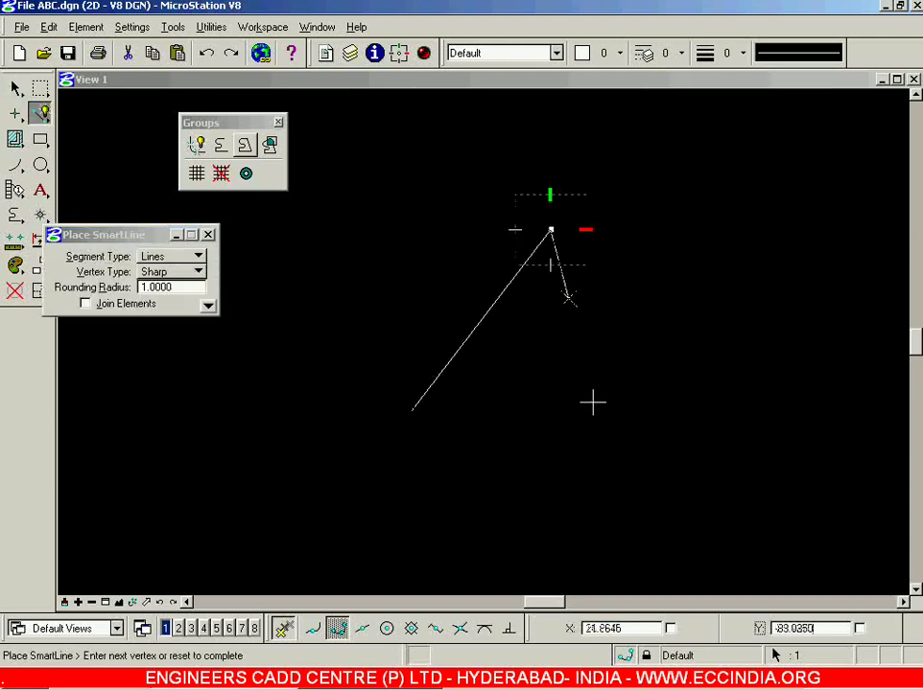
pyautogui.click(605, 556)
pyautogui.click(192, 488)
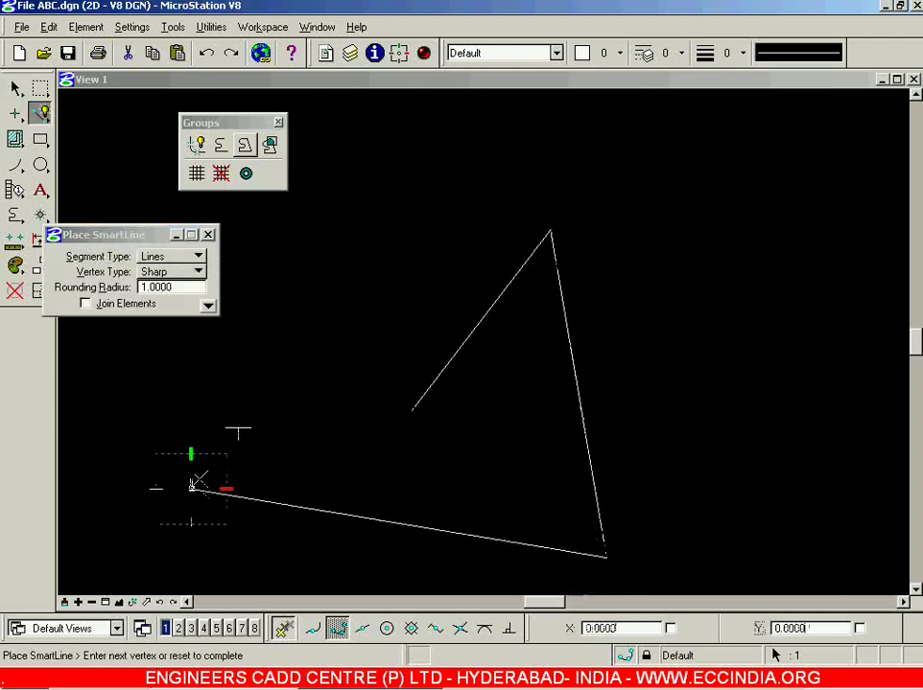
pyautogui.click(281, 380)
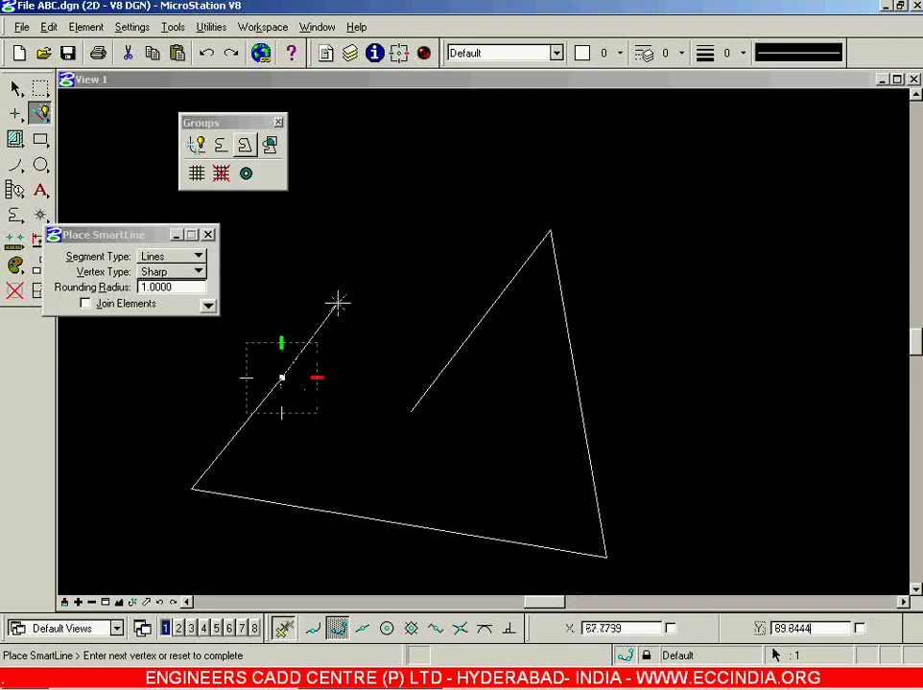
pyautogui.rightClick(314, 273)
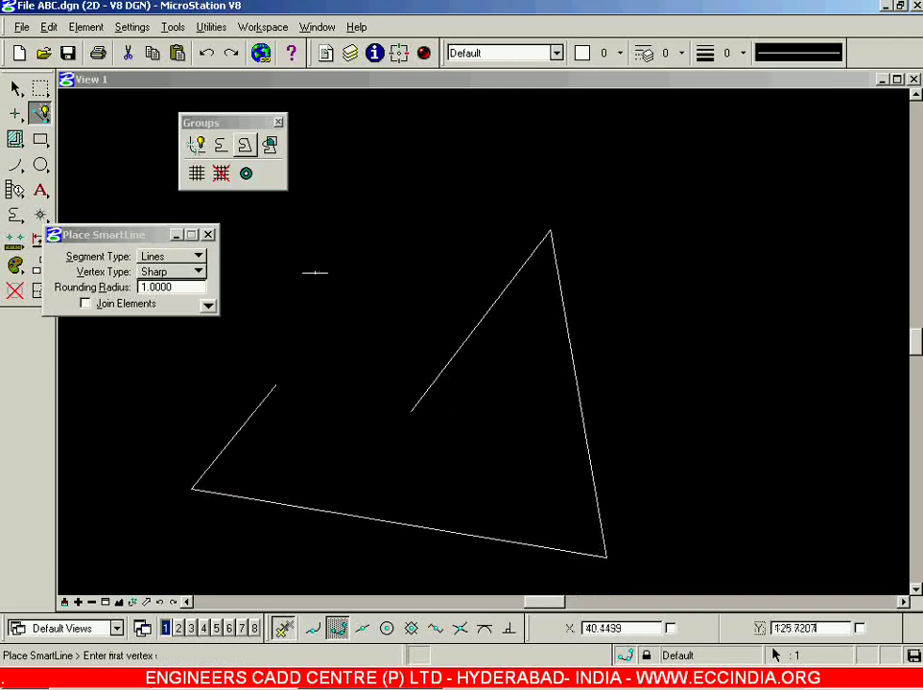
# Start a complex shape from the third outline using the Automatic method, with its slanted inner segment as the starting element
pyautogui.click(245, 145)
pyautogui.moveTo(127, 237); pyautogui.dragTo(122, 182)
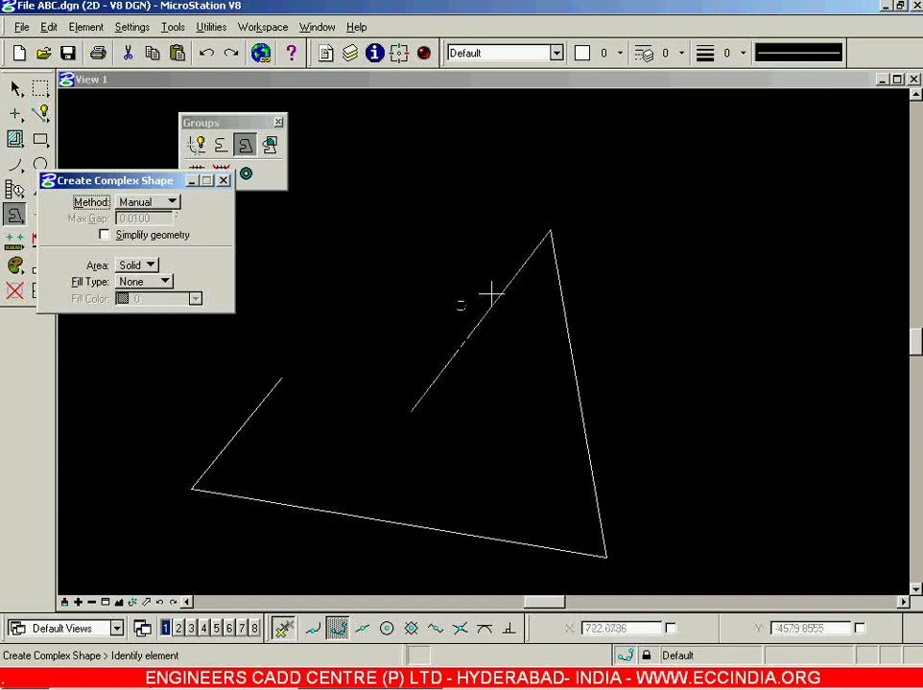
pyautogui.click(172, 202)
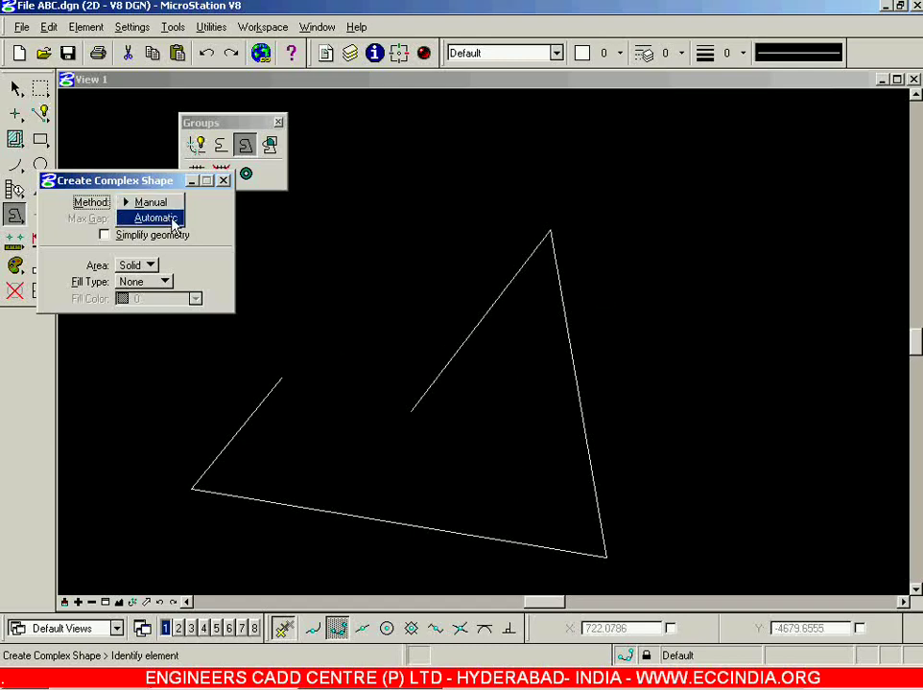
pyautogui.click(163, 219)
pyautogui.click(465, 340)
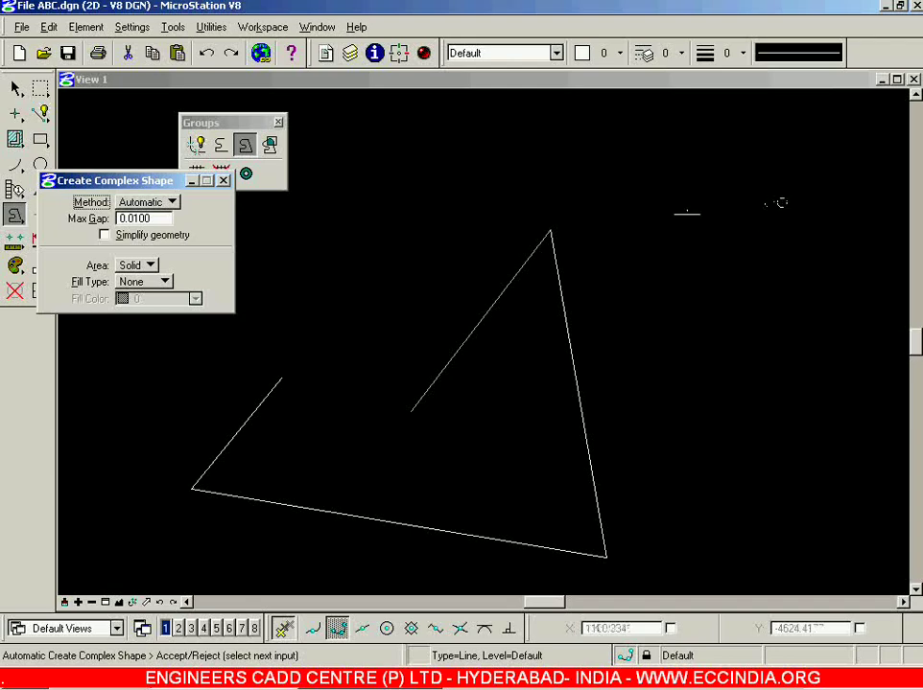
pyautogui.click(756, 211)
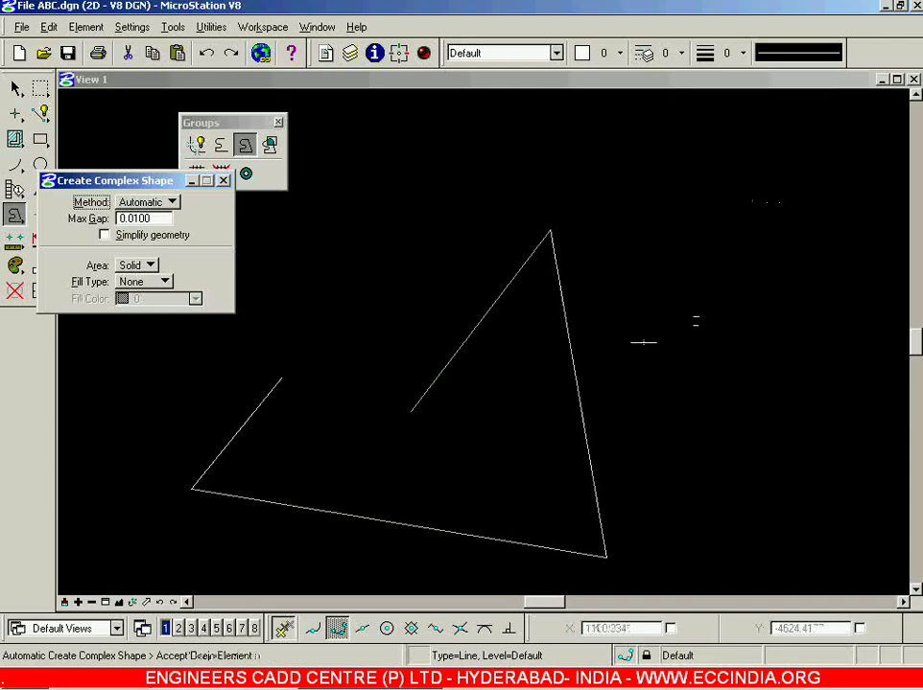
# Set the fill type to Opaque with fill colour 4 and accept the chained segments as a closed complex shape
pyautogui.click(153, 286)
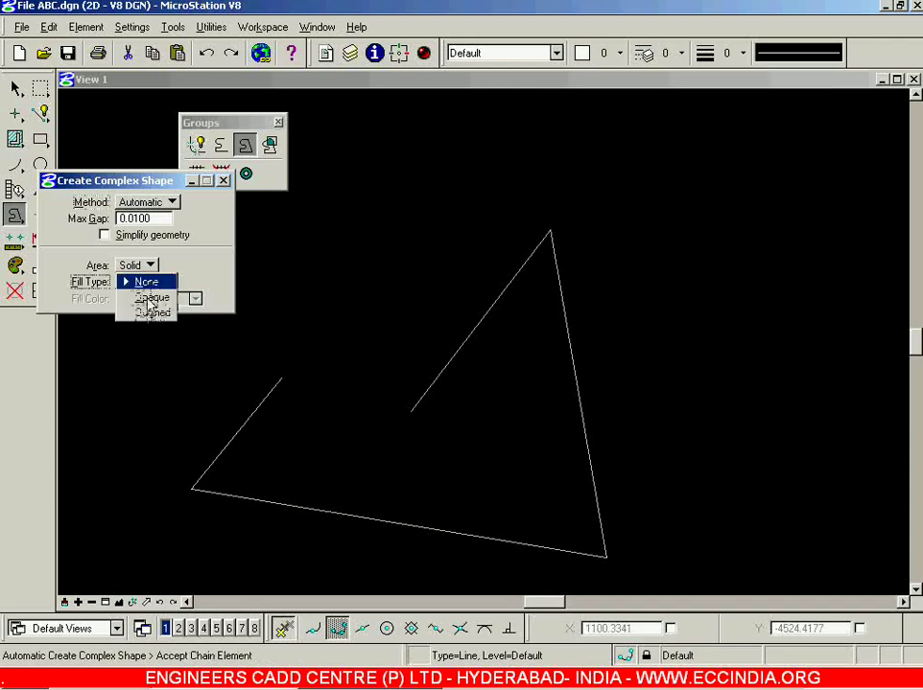
pyautogui.click(149, 299)
pyautogui.click(163, 300)
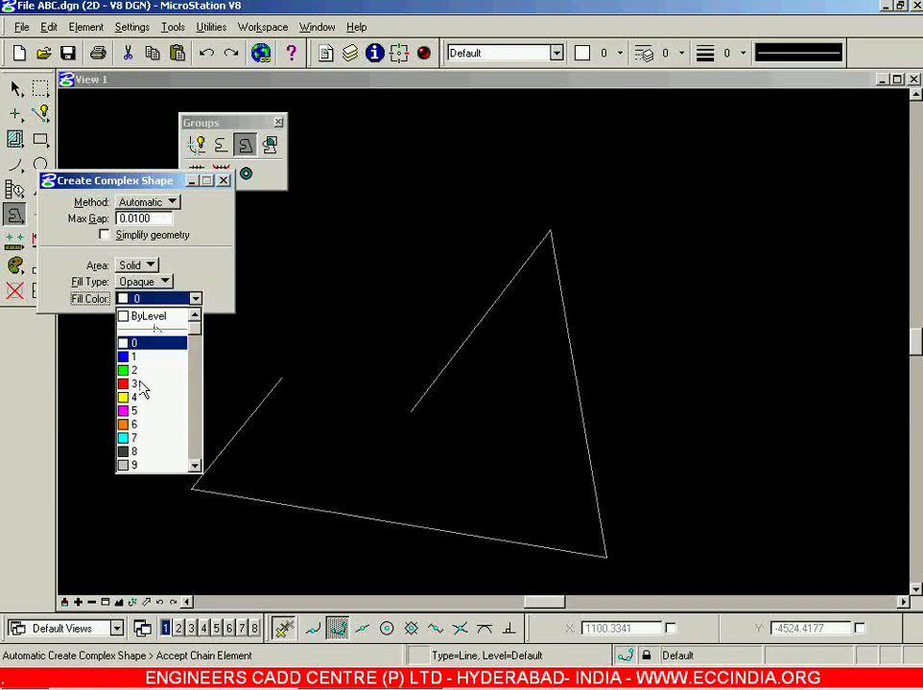
pyautogui.click(142, 407)
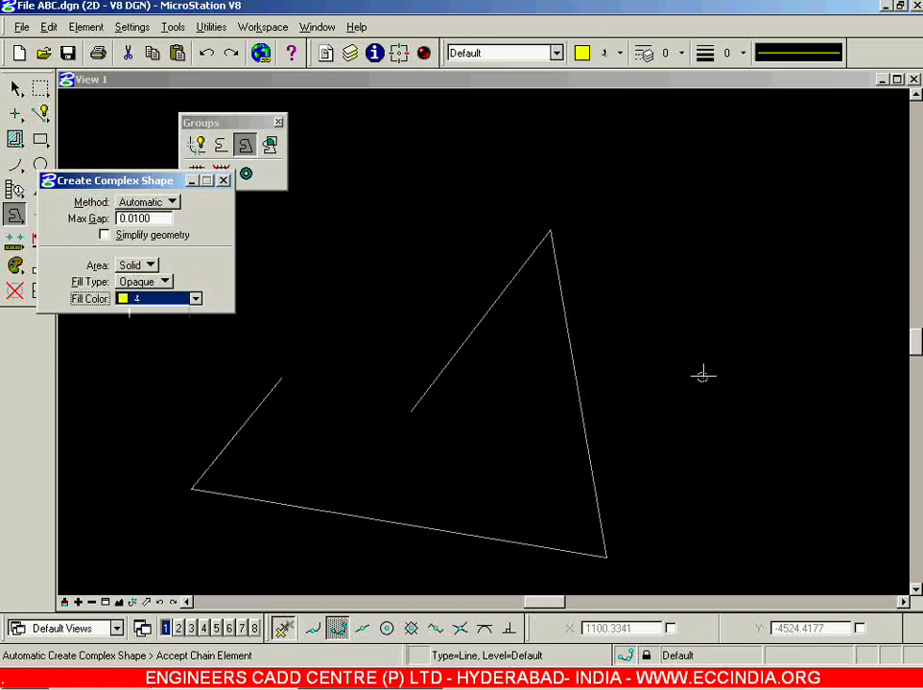
pyautogui.click(702, 376)
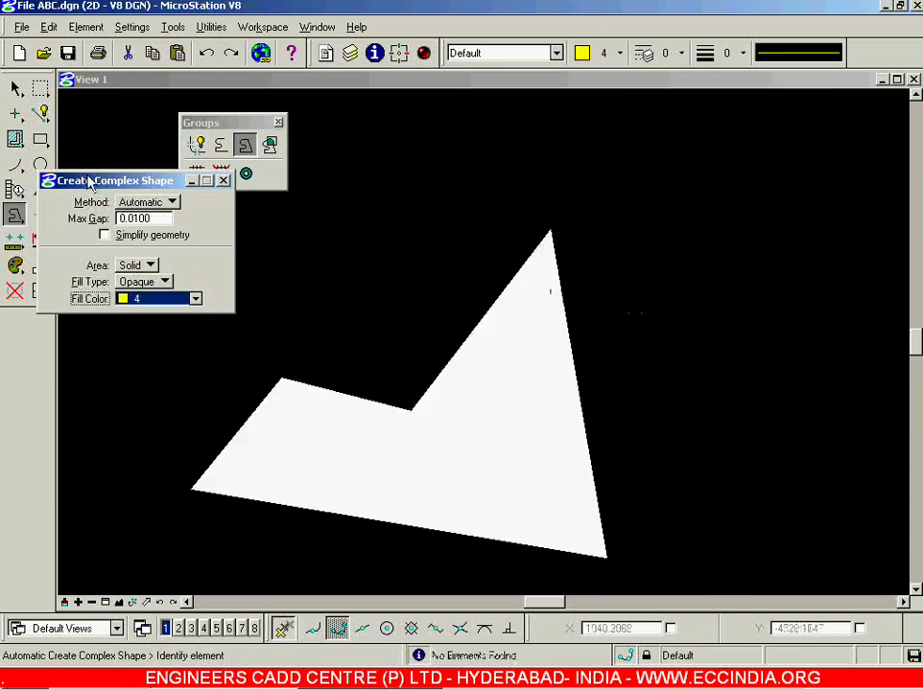
# Inspect the filled shape's edges and recheck the fill colour setting for complex shapes
pyautogui.click(15, 88)
pyautogui.scroll(-3, 518, 450)
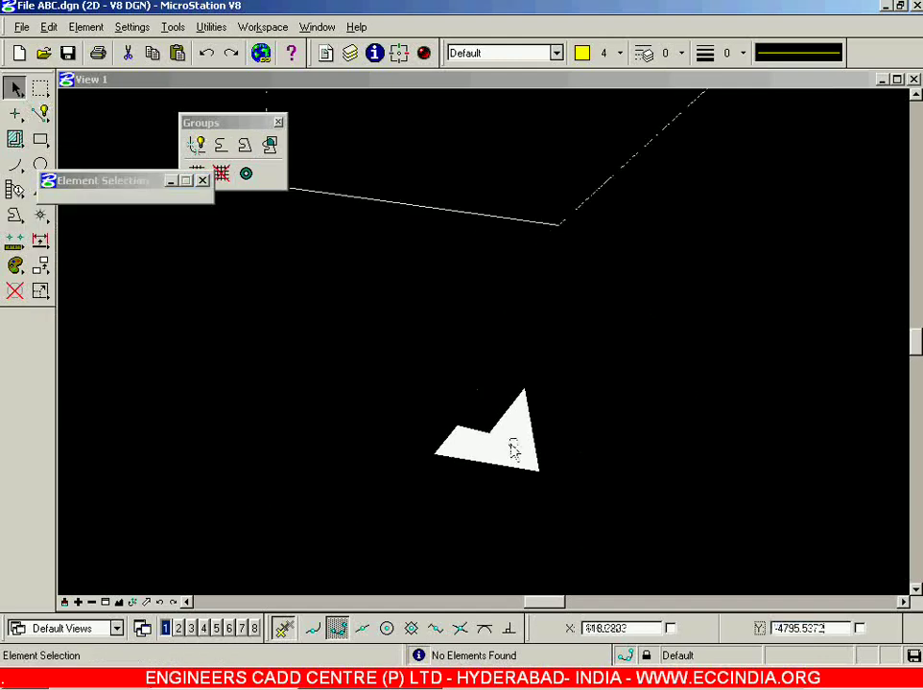
pyautogui.scroll(3, 501, 451)
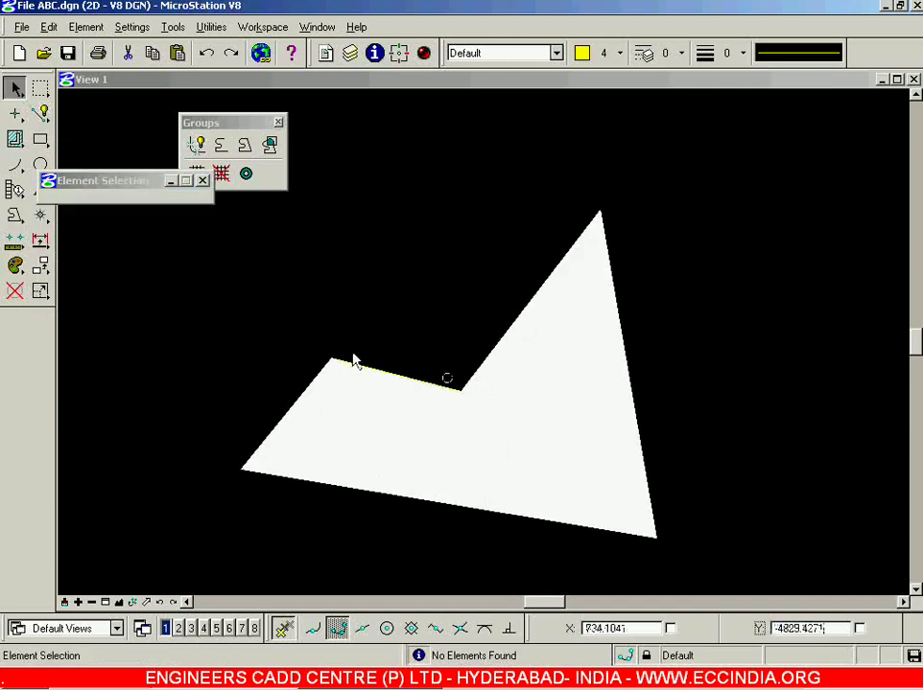
pyautogui.click(245, 151)
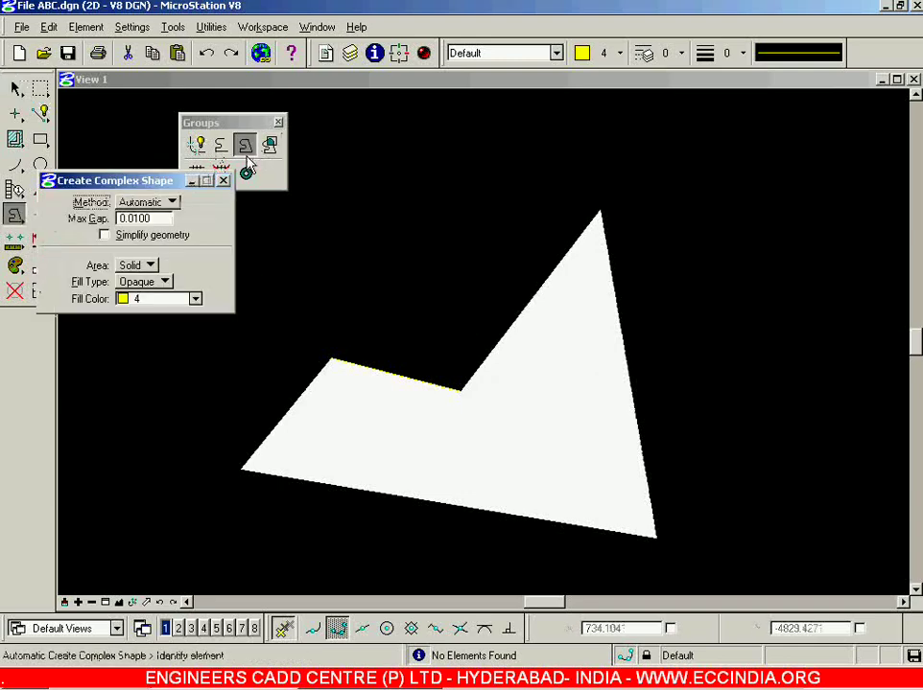
pyautogui.click(163, 303)
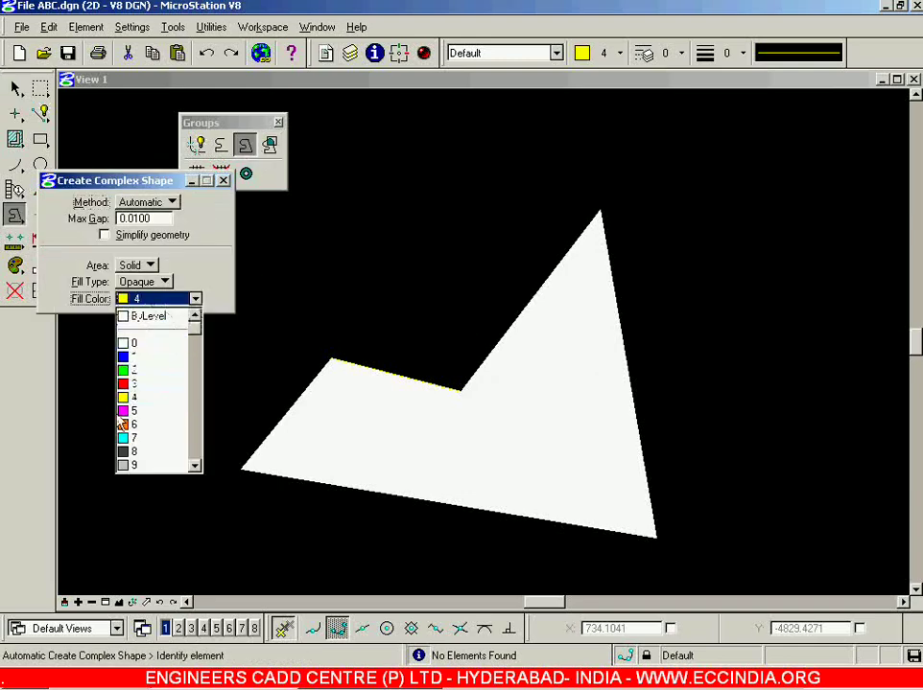
pyautogui.click(142, 398)
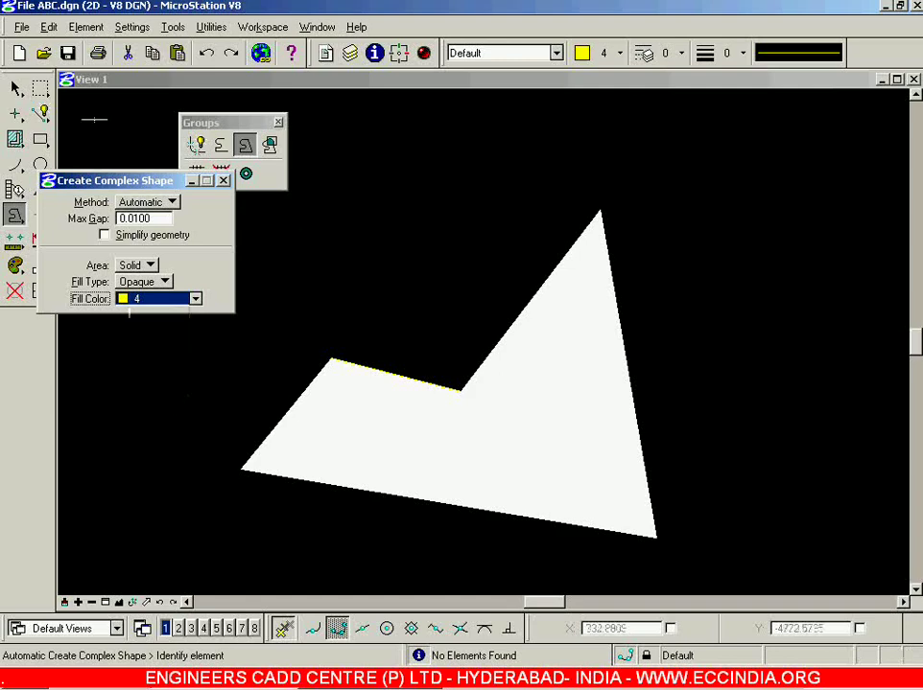
# Draw another open outline of four unjoined SmartLine segments in an empty area below the filled shape
pyautogui.click(40, 112)
pyautogui.scroll(3, 672, 358)
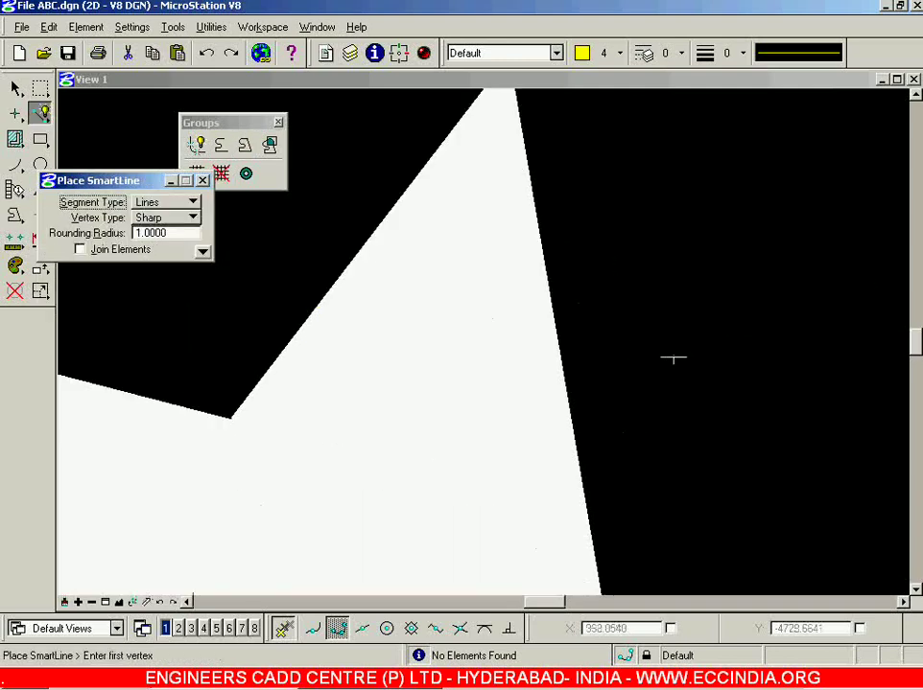
pyautogui.scroll(1, 579, 324)
pyautogui.scroll(-3, 503, 329)
pyautogui.scroll(3, 205, 505)
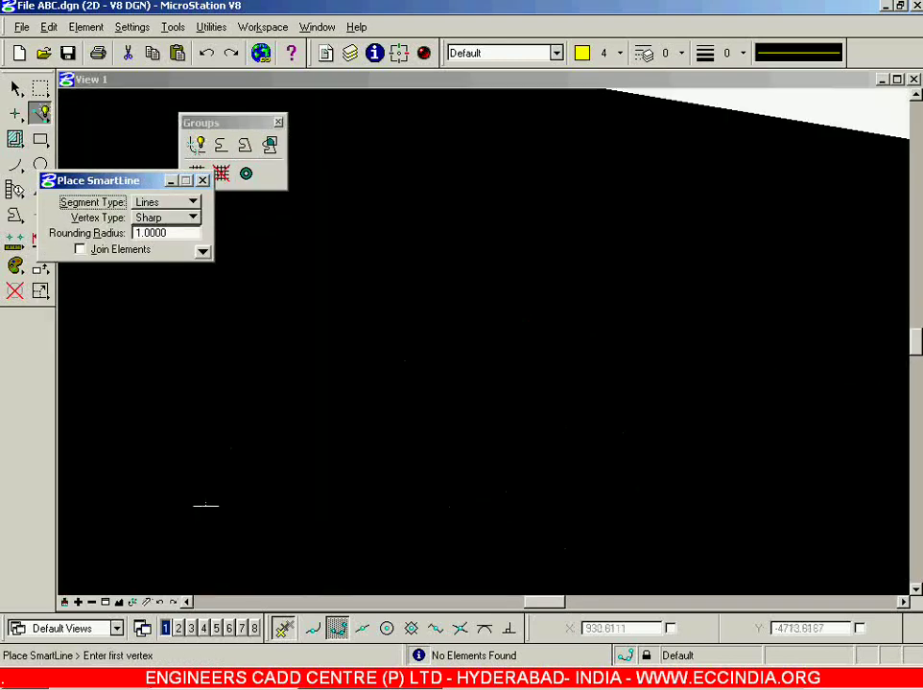
pyautogui.scroll(1, 206, 501)
pyautogui.click(248, 377)
pyautogui.click(427, 212)
pyautogui.click(669, 508)
pyautogui.click(454, 448)
pyautogui.click(247, 546)
pyautogui.rightClick(187, 429)
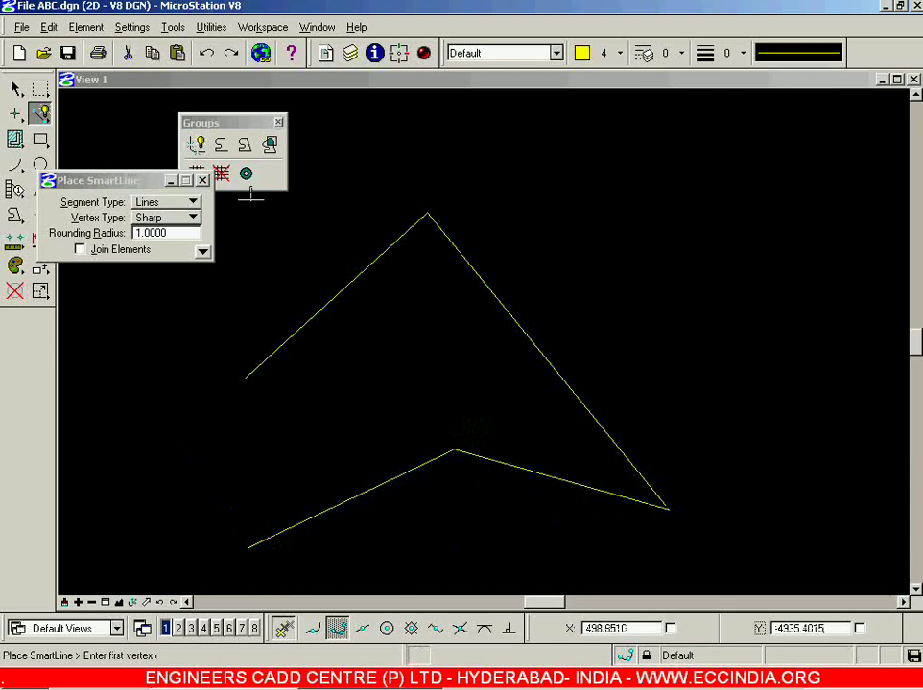
# Create a complex shape from the new four-segment outline with the Automatic method, Opaque fill and colour 4
pyautogui.click(245, 144)
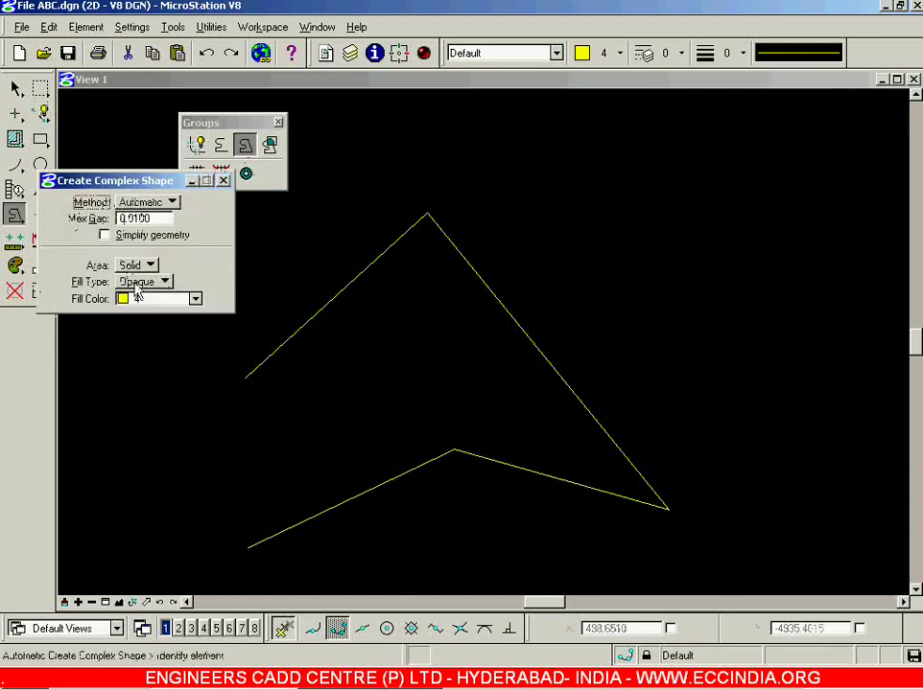
pyautogui.click(394, 239)
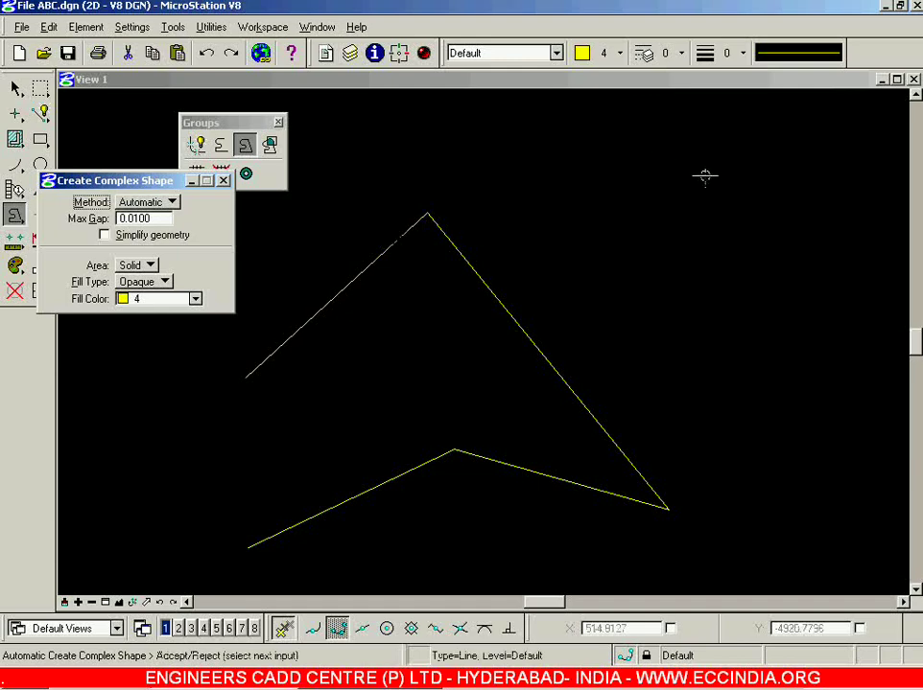
pyautogui.click(788, 200)
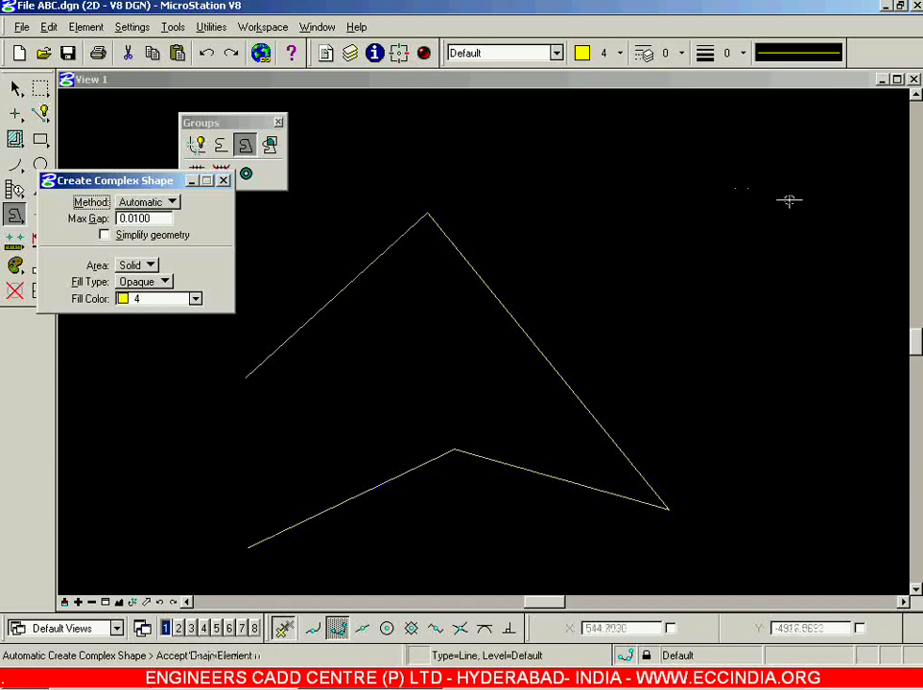
pyautogui.click(789, 200)
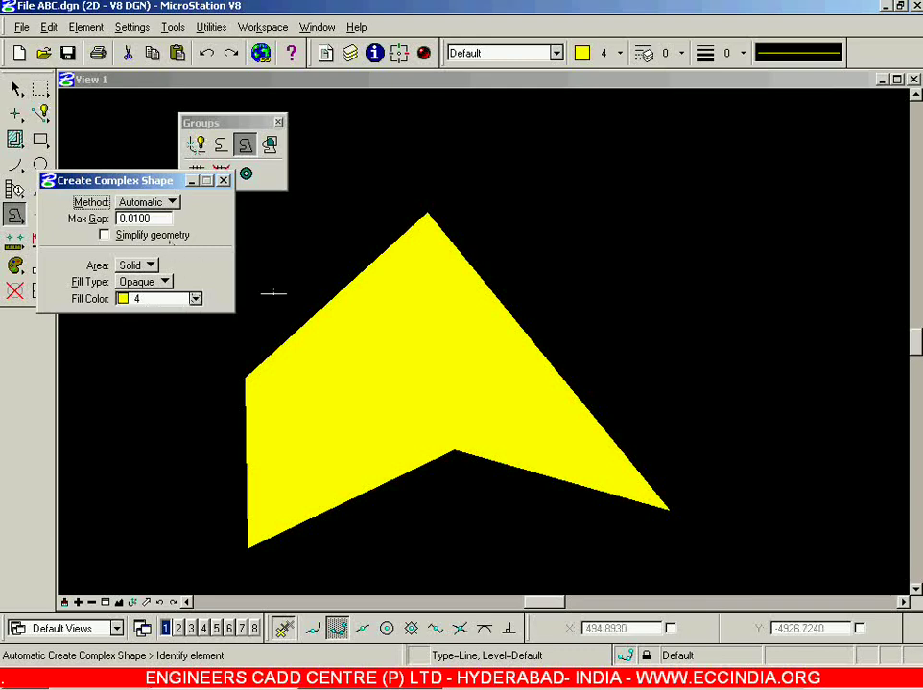
# Examine the active colour palette and its ByLevel option, and view the yellow shape beside the earlier one
pyautogui.click(621, 54)
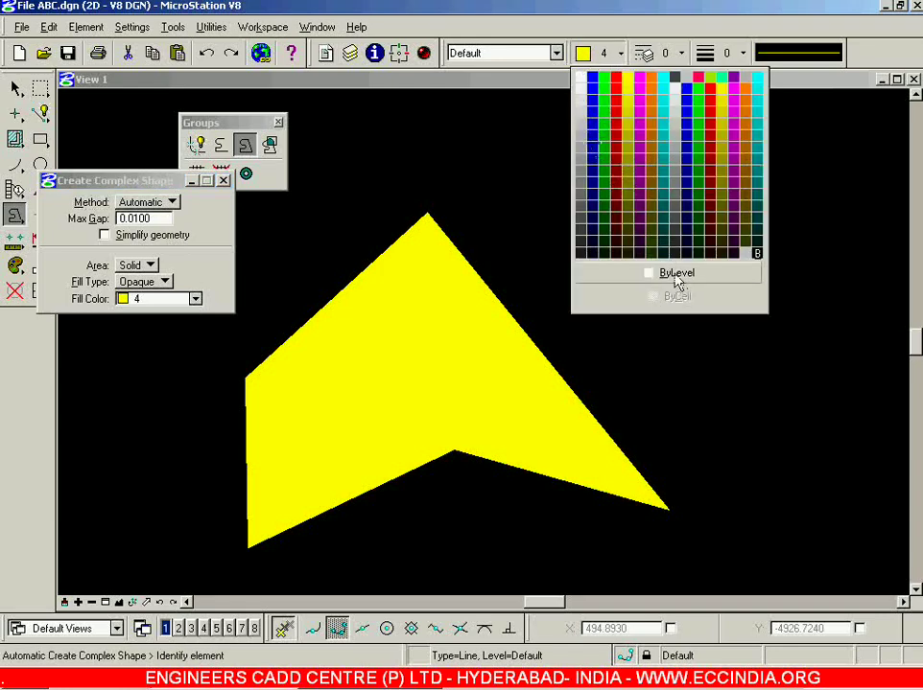
pyautogui.click(17, 91)
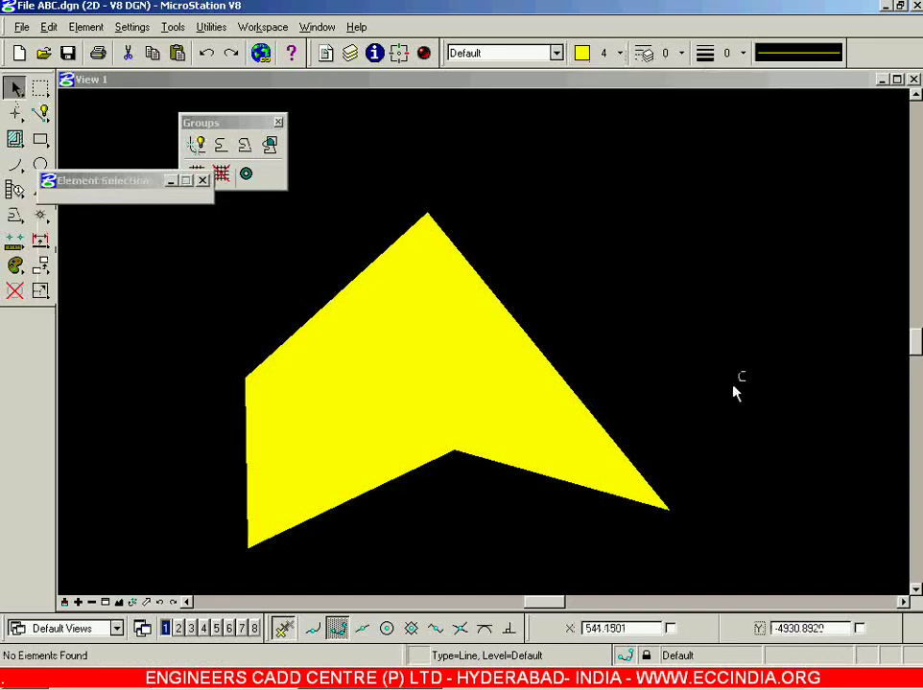
pyautogui.scroll(-5, 736, 387)
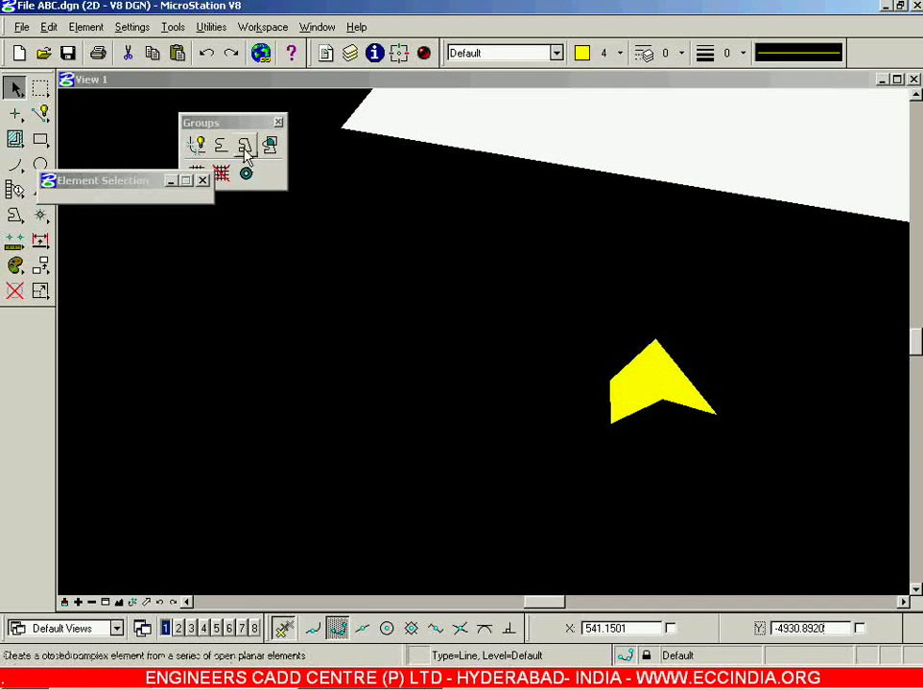
# Draw two unjoined SmartLine segments forming a narrow L in the empty area beside the small yellow shape
pyautogui.click(41, 113)
pyautogui.click(191, 291)
pyautogui.click(177, 415)
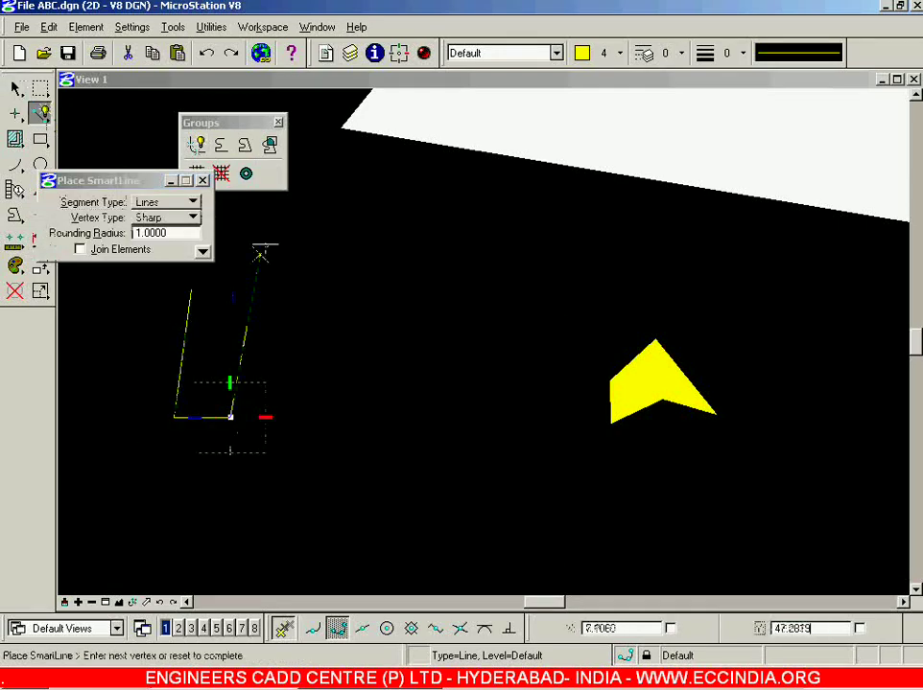
pyautogui.rightClick(264, 251)
# Create a closed, yellow-filled complex shape from the two segments with the Automatic method
pyautogui.click(245, 144)
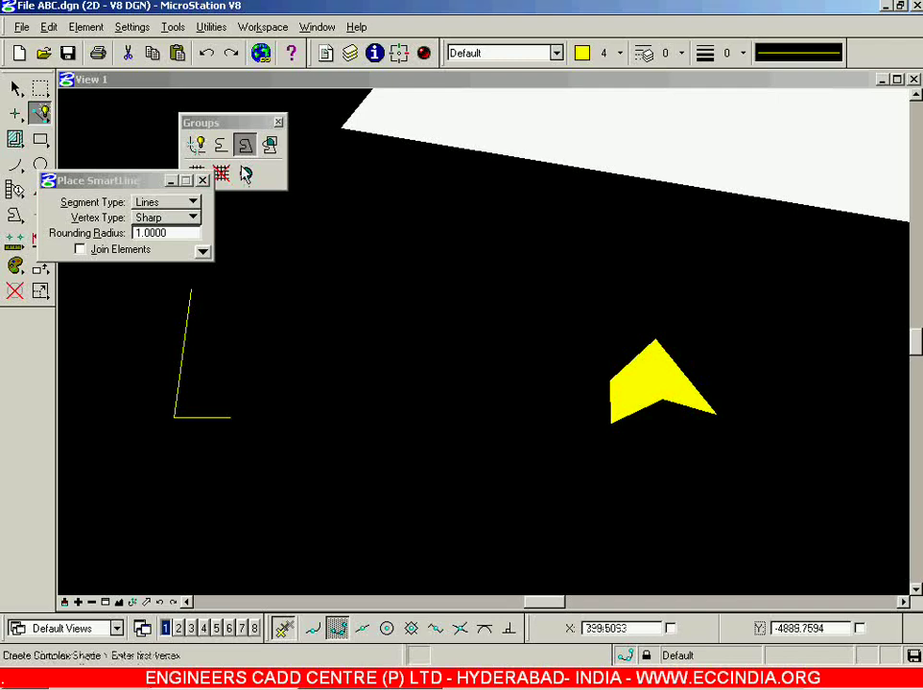
pyautogui.click(204, 417)
pyautogui.click(345, 478)
pyautogui.click(333, 474)
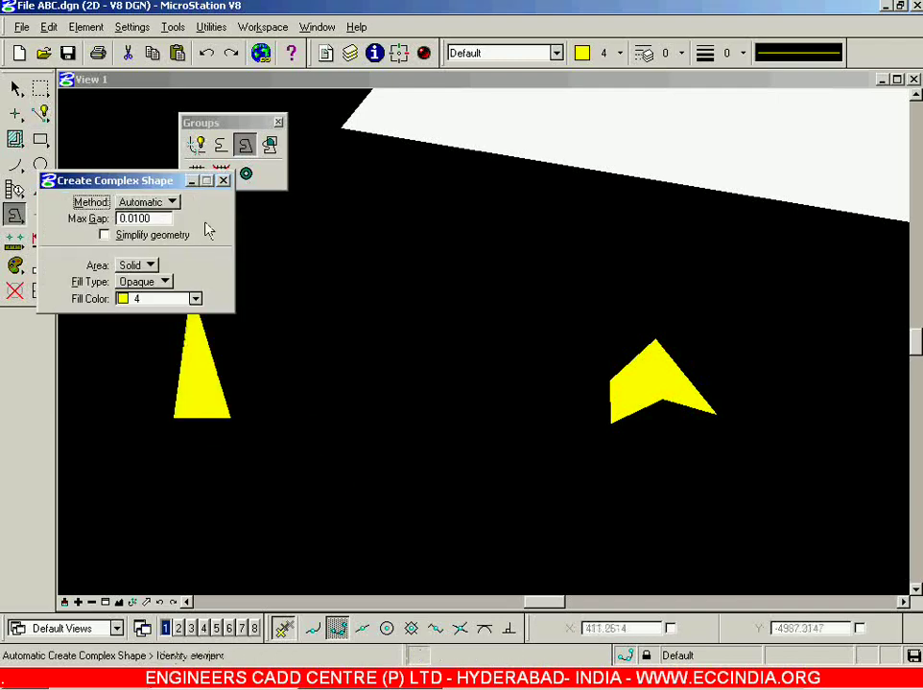
# Select every element in the drawing and delete them all
pyautogui.click(16, 87)
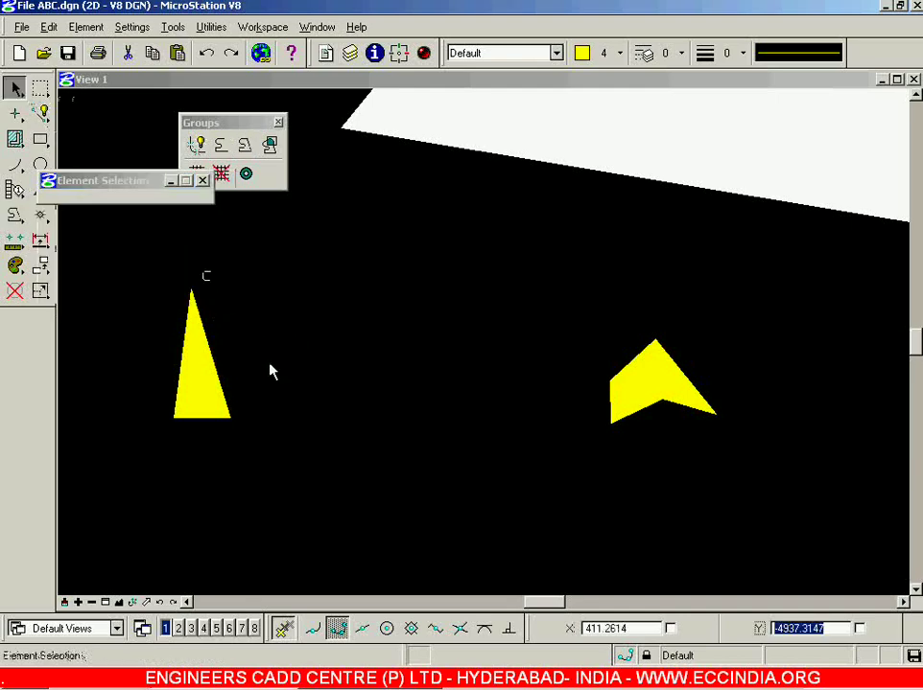
pyautogui.scroll(-3, 659, 449)
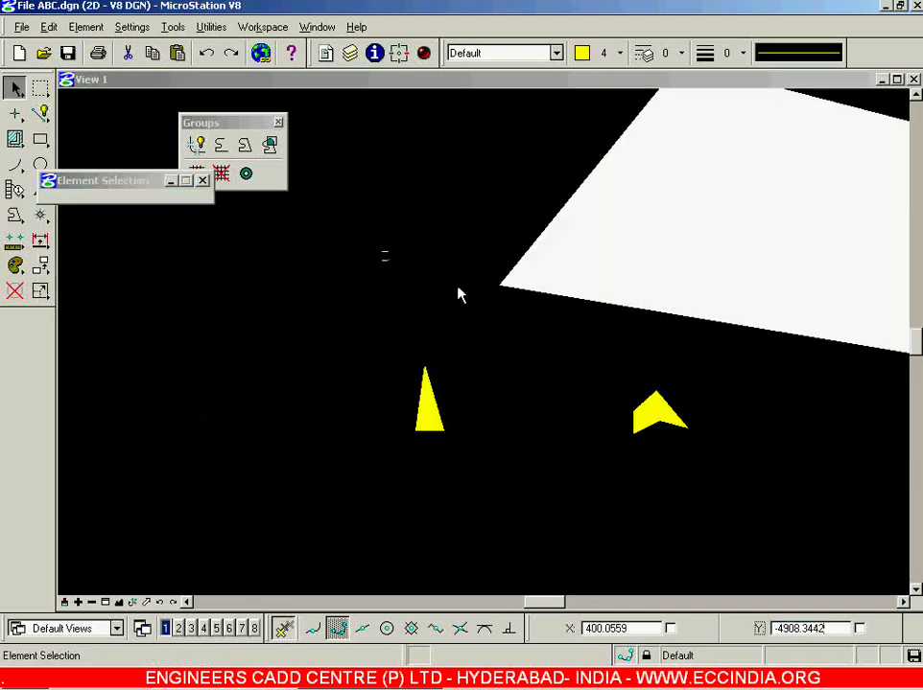
pyautogui.scroll(-6, 459, 295)
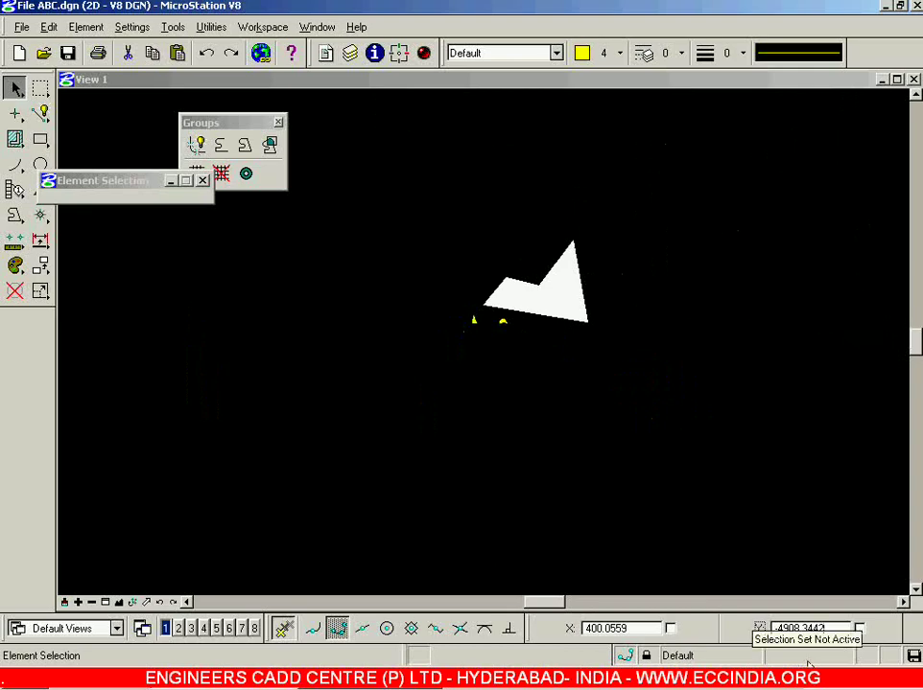
pyautogui.click(808, 657)
pyautogui.click(853, 603)
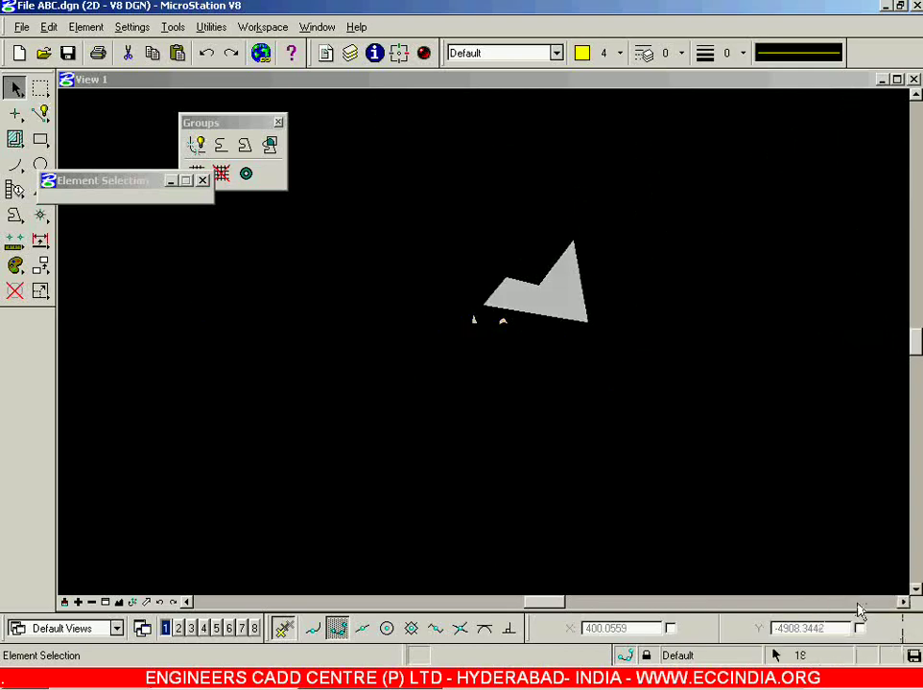
pyautogui.press('Delete')
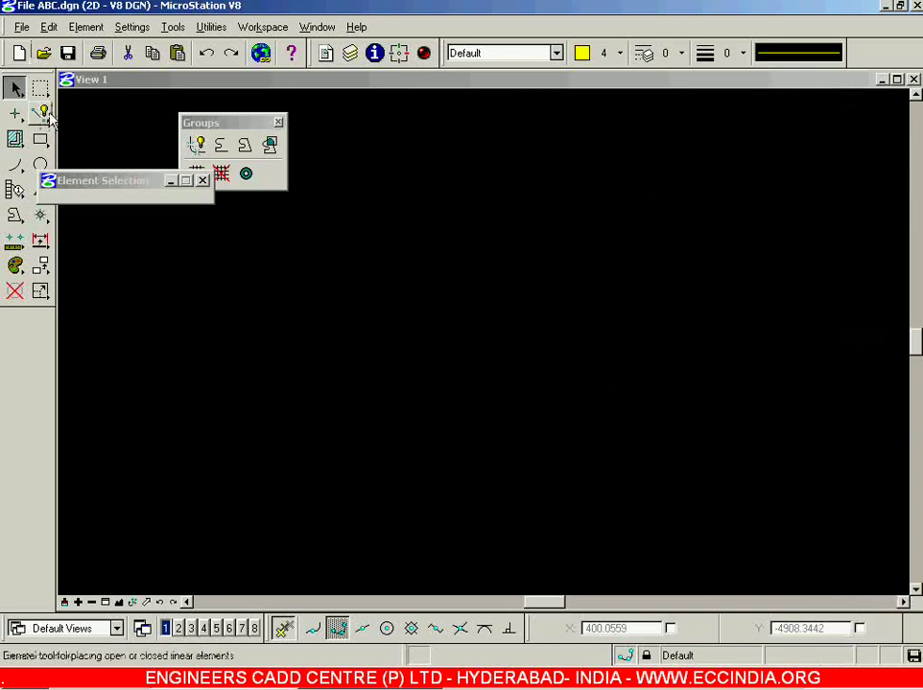
# Place an unfilled orthogonal block in the middle of the empty view, using Fill Type None and active colour 0
pyautogui.click(40, 139)
pyautogui.click(292, 342)
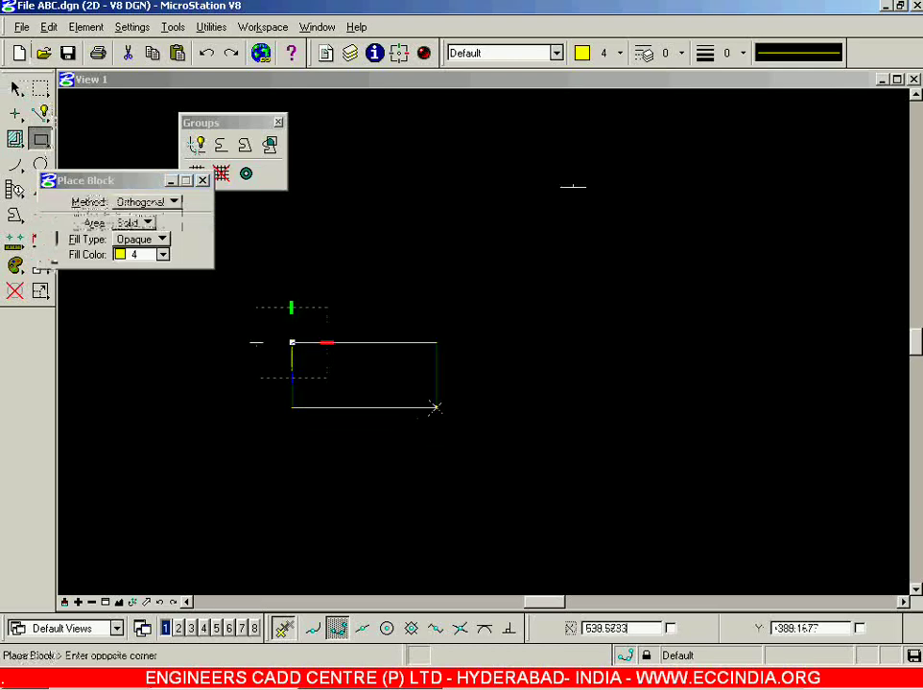
pyautogui.click(151, 242)
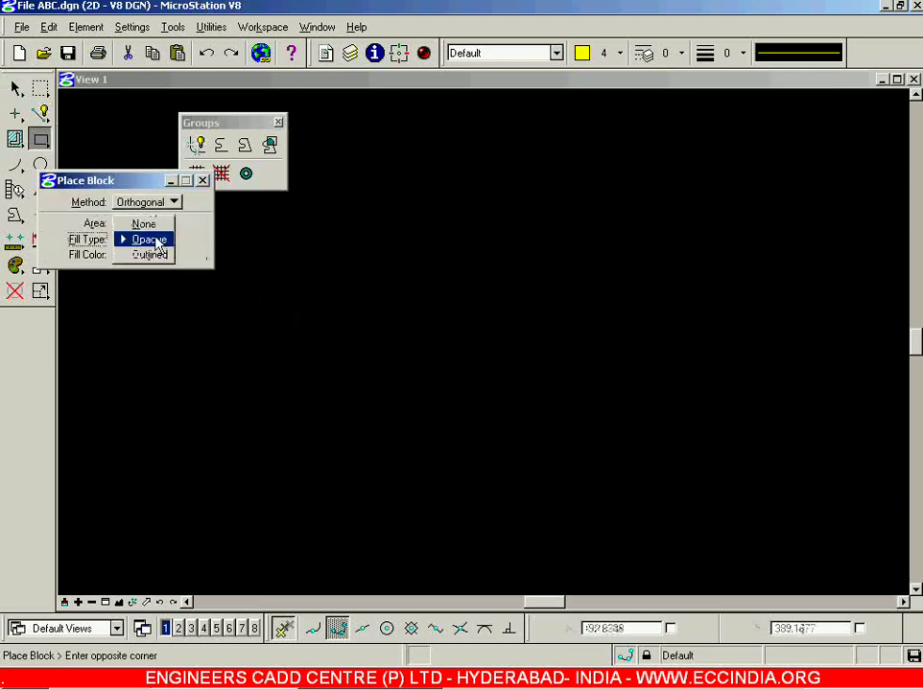
pyautogui.click(142, 224)
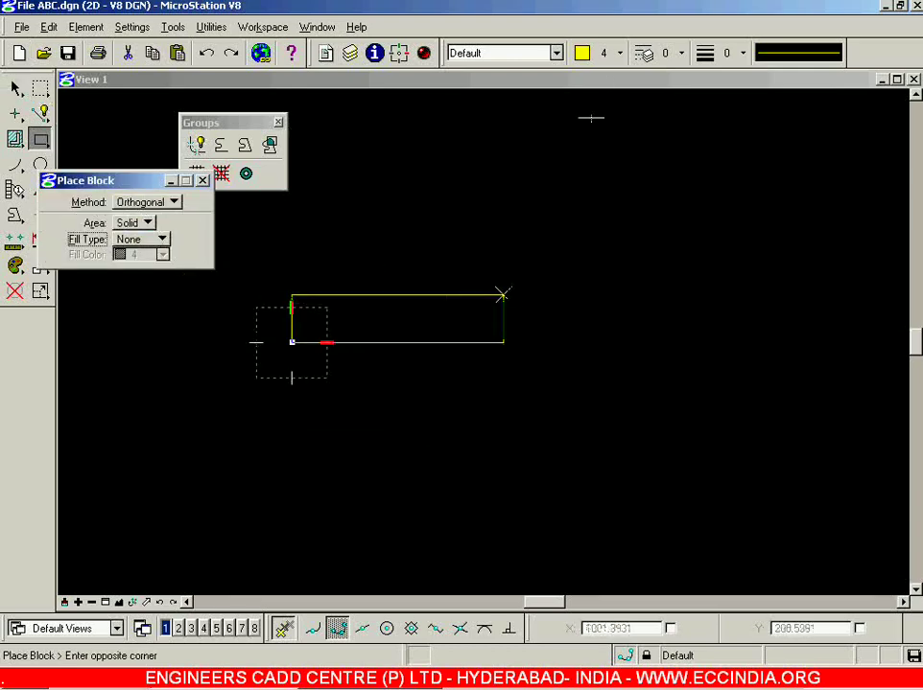
pyautogui.click(618, 53)
pyautogui.click(671, 270)
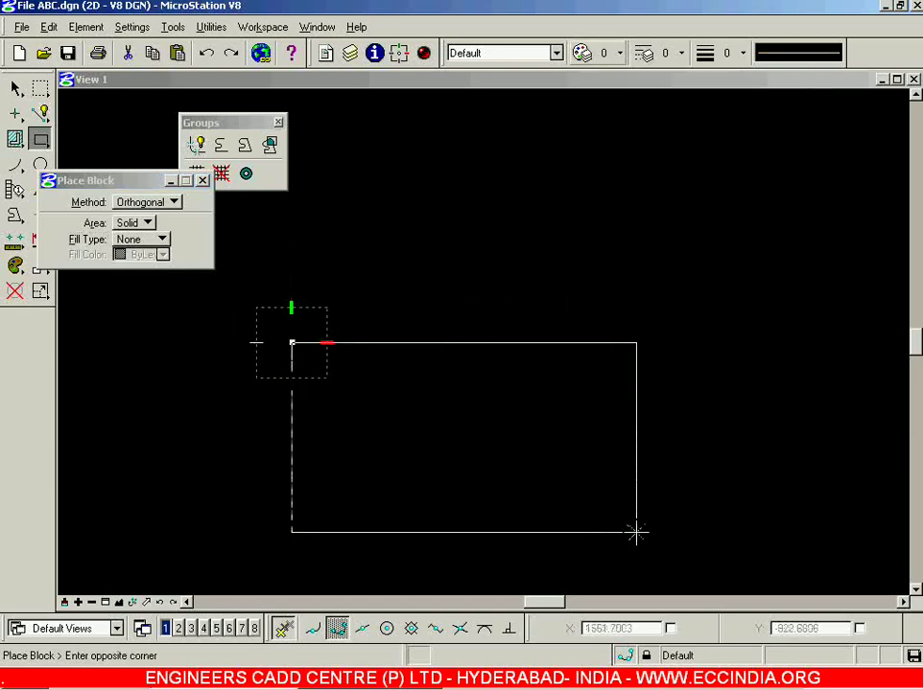
pyautogui.click(636, 531)
# Select the block to examine whether its edges form a single element, and clear the selection
pyautogui.click(17, 89)
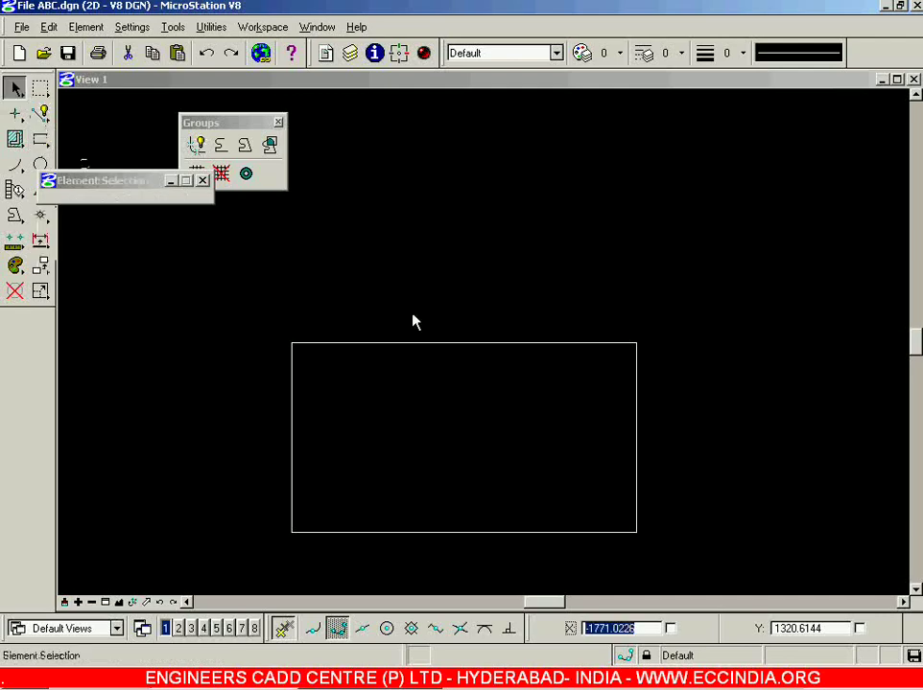
pyautogui.click(510, 344)
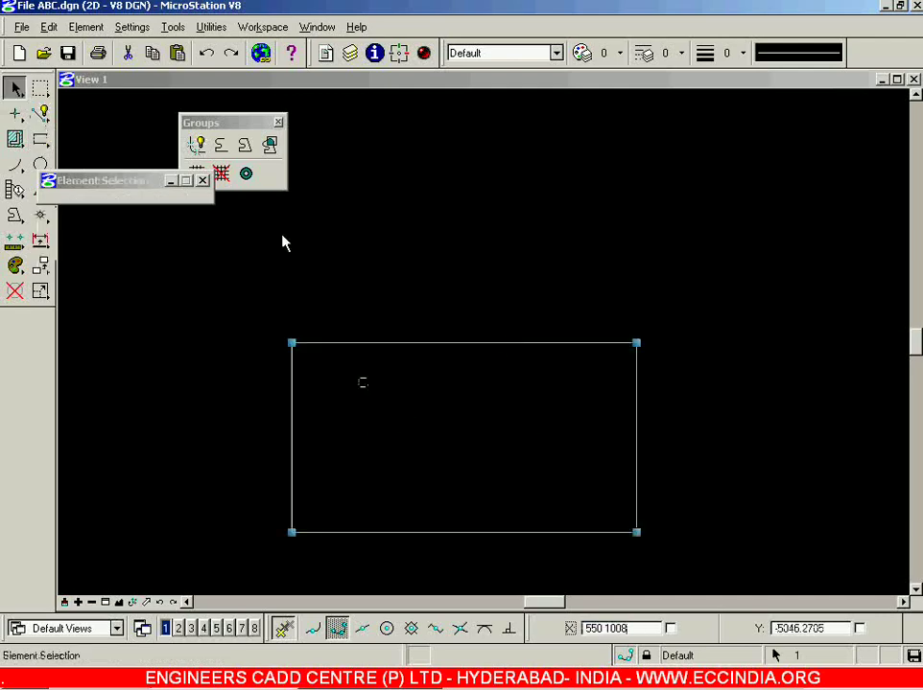
pyautogui.click(305, 200)
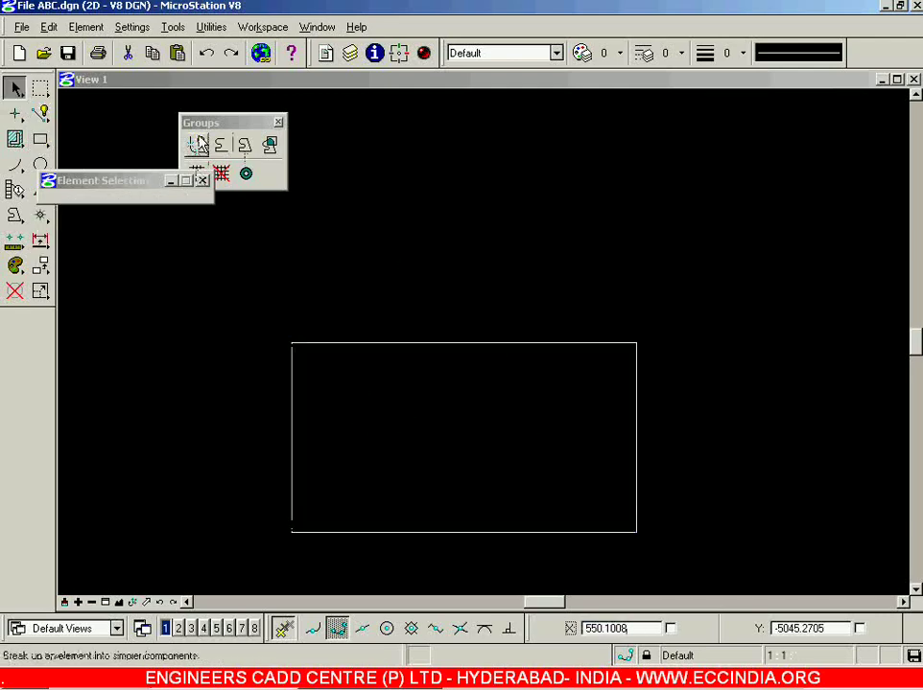
# Drop the block into separate lines with Line Strings/Shapes enabled, and select individual edges to check them
pyautogui.click(197, 144)
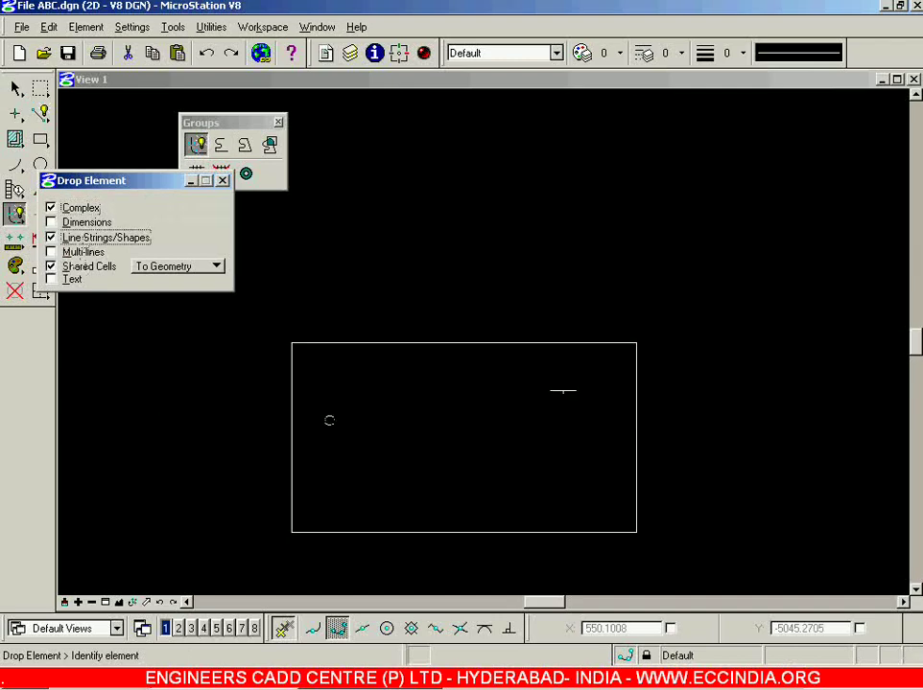
pyautogui.click(561, 344)
pyautogui.hotkey('ctrl', 'z')
pyautogui.click(445, 345)
pyautogui.click(655, 450)
pyautogui.click(638, 446)
pyautogui.click(718, 443)
# Pull the upper end of the right edge and the left end of the bottom edge away from the rectangle
pyautogui.click(636, 345)
pyautogui.moveTo(636, 346); pyautogui.dragTo(757, 387)
pyautogui.click(544, 526)
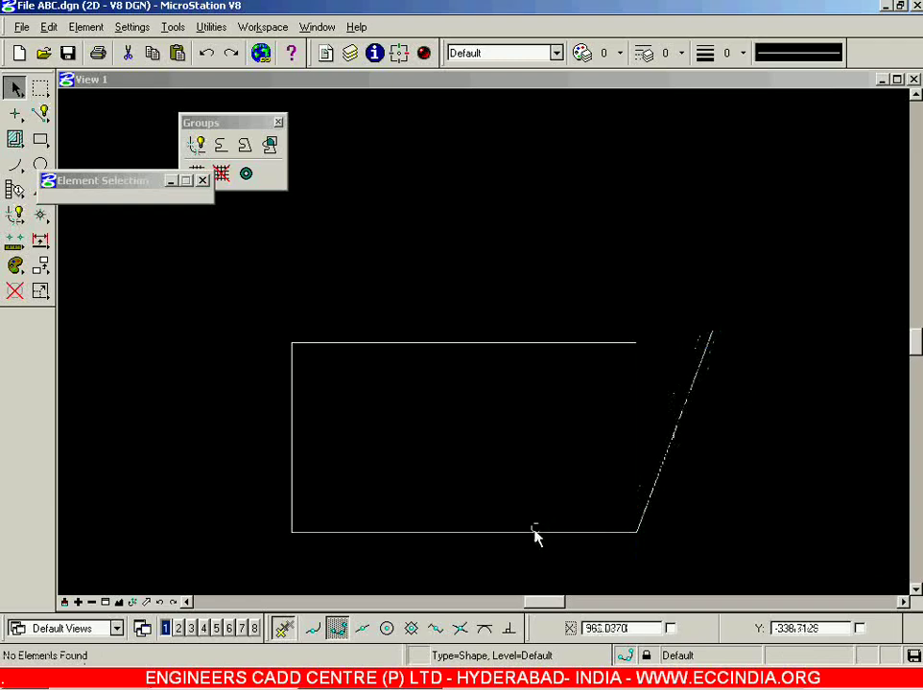
pyautogui.click(513, 532)
pyautogui.moveTo(292, 533); pyautogui.dragTo(267, 572)
pyautogui.click(216, 484)
# Undo the edge changes and the element drop, and select the restored block to check it
pyautogui.hotkey('ctrl', 'z')
pyautogui.hotkey('ctrl', 'z')
pyautogui.hotkey('ctrl', 'z')
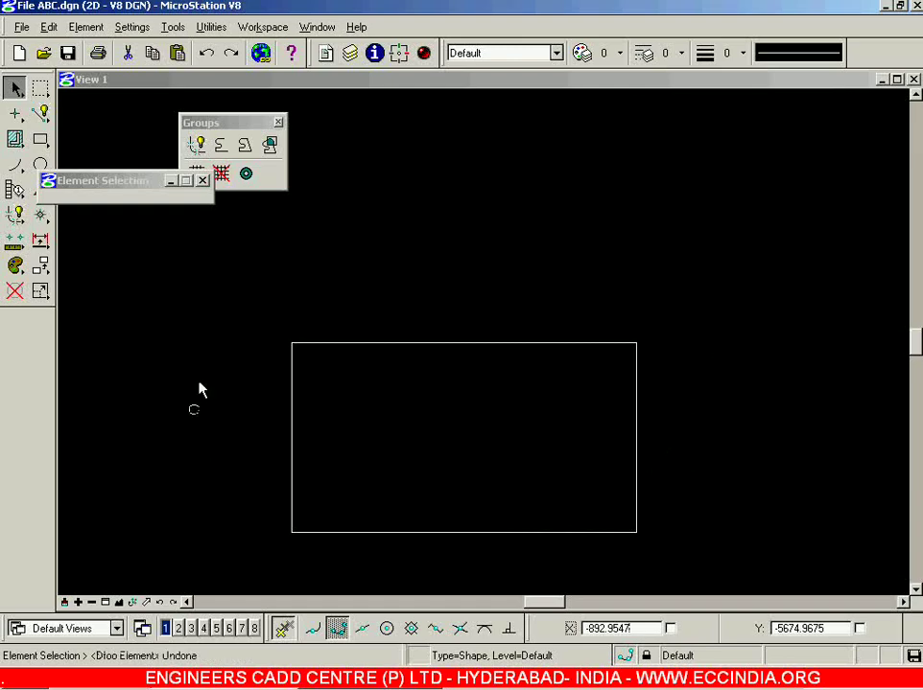
pyautogui.click(199, 384)
pyautogui.click(456, 345)
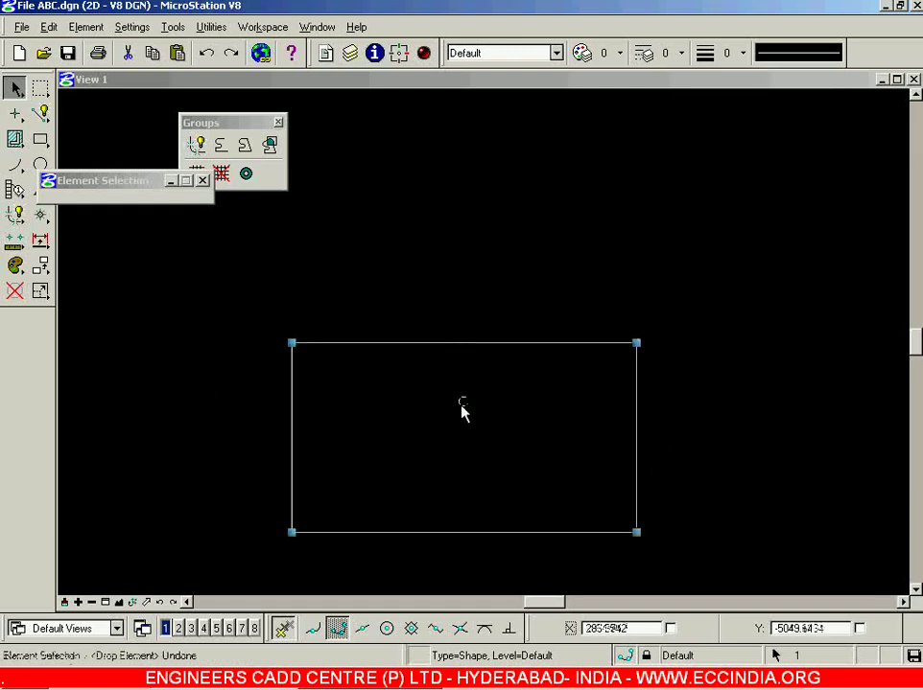
pyautogui.click(461, 411)
# Drop the block into separate lines again with Line Strings/Shapes enabled, and check the top edge by selecting it
pyautogui.click(196, 144)
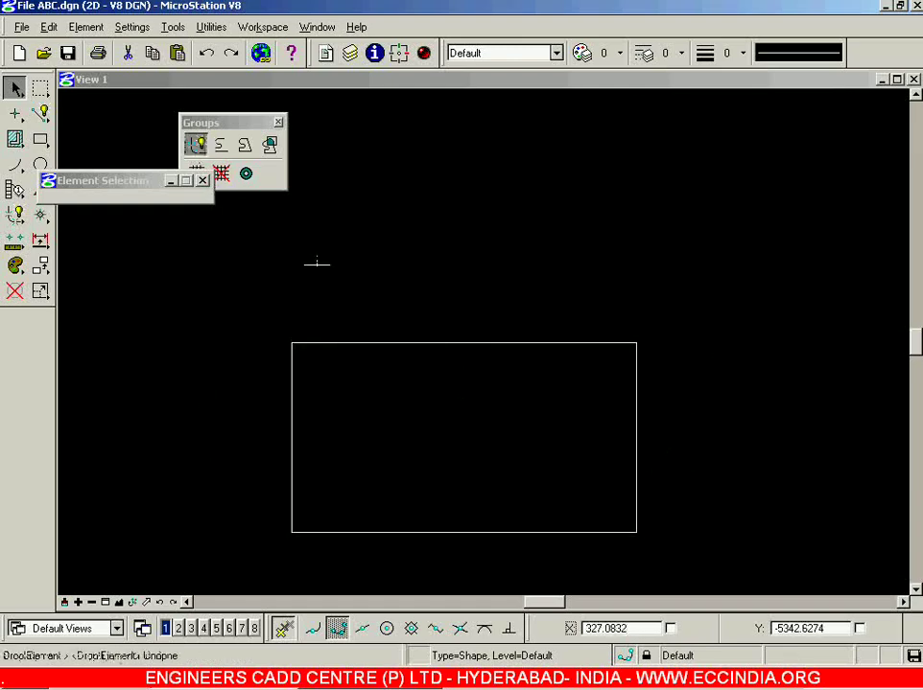
pyautogui.click(380, 342)
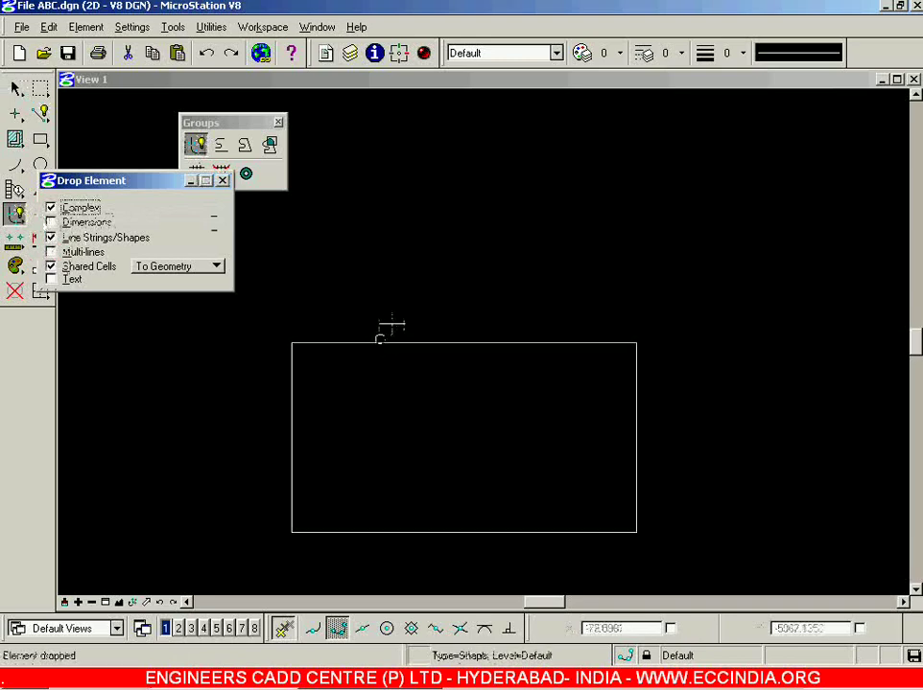
pyautogui.click(16, 89)
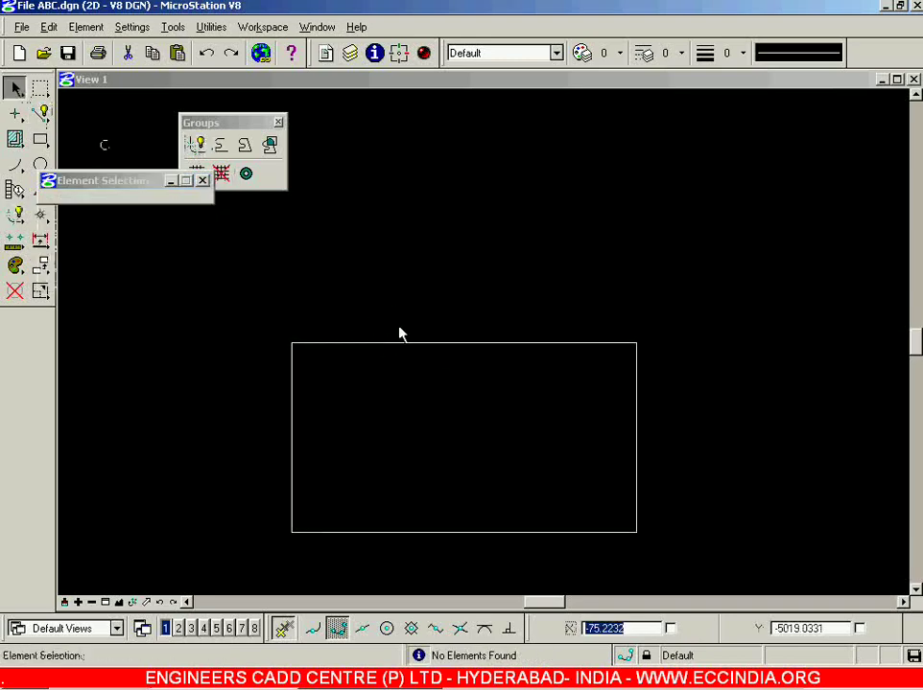
pyautogui.click(443, 342)
pyautogui.click(410, 391)
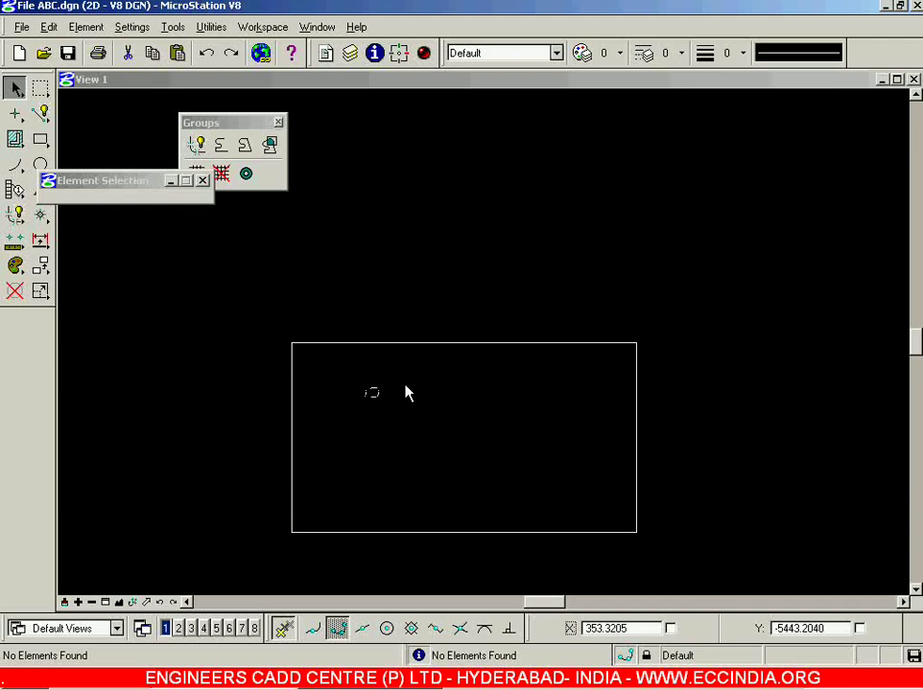
# Join the rectangle's separate edges into a complex chain with the Automatic method and a 0.0100 maximum gap, and select it to check
pyautogui.click(225, 150)
pyautogui.click(173, 203)
pyautogui.click(171, 219)
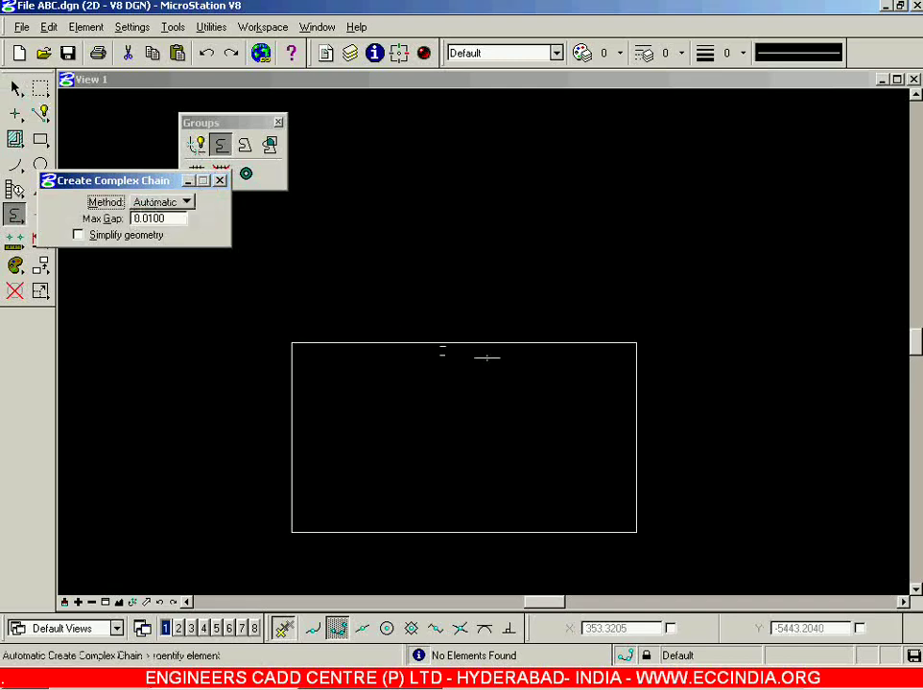
pyautogui.click(496, 344)
pyautogui.click(651, 140)
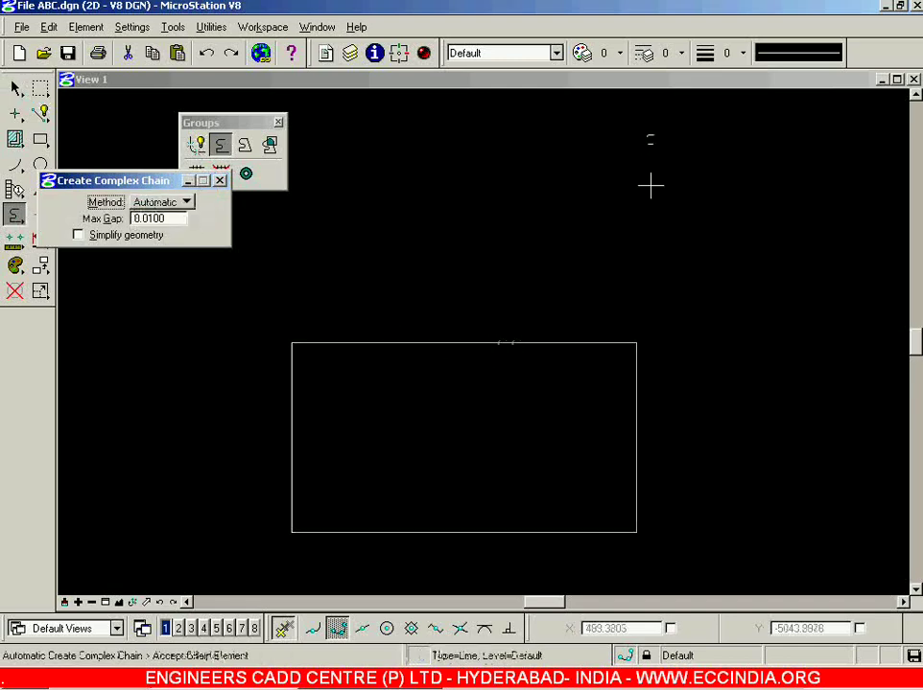
pyautogui.click(731, 203)
pyautogui.click(15, 88)
pyautogui.click(473, 344)
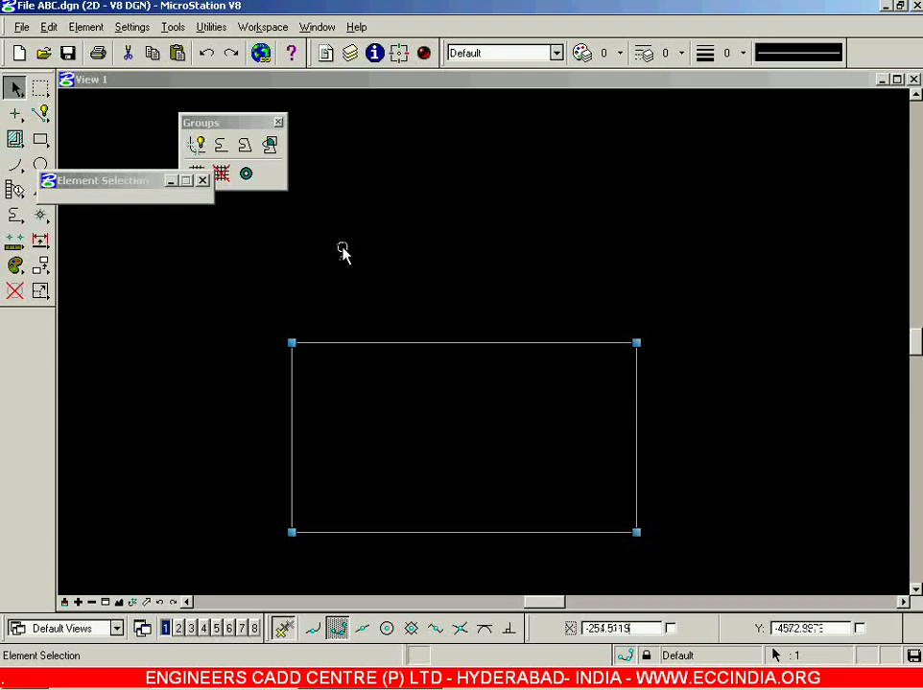
pyautogui.click(414, 234)
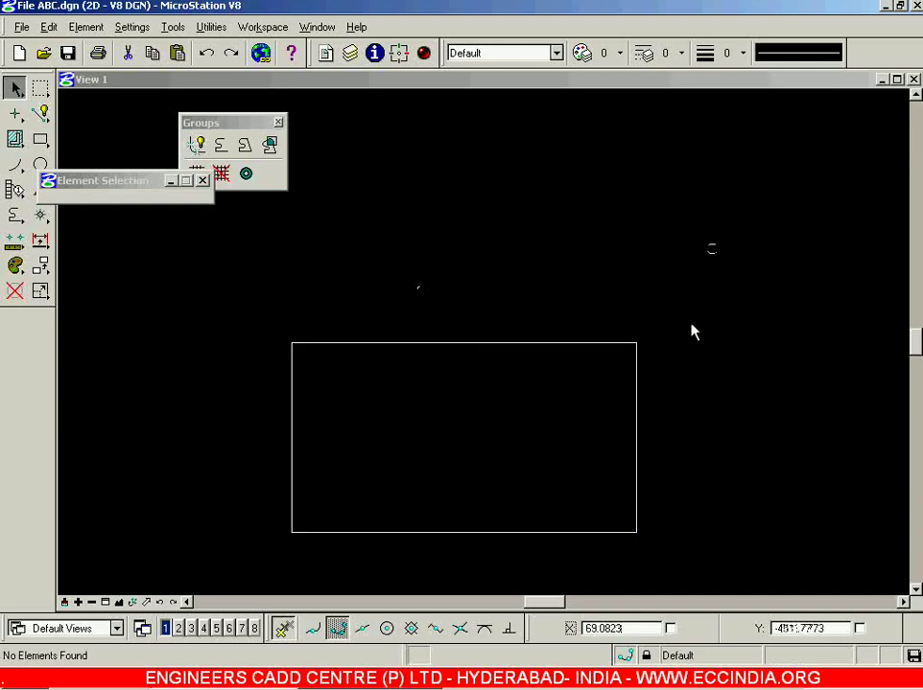
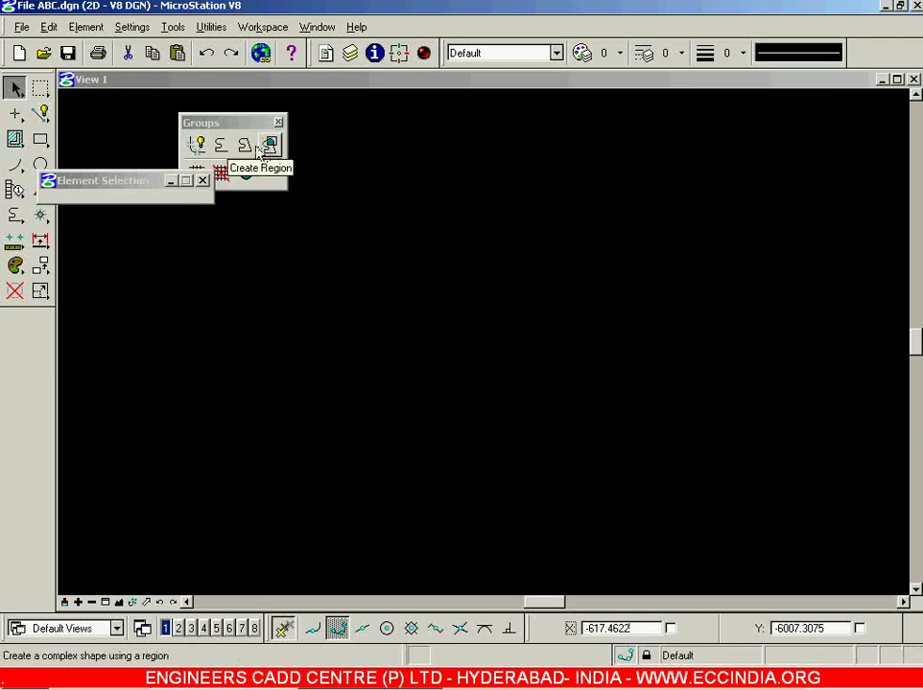
# Place a wide unfilled block and a tall unfilled block that overlaps its right end
pyautogui.click(41, 139)
pyautogui.click(296, 262)
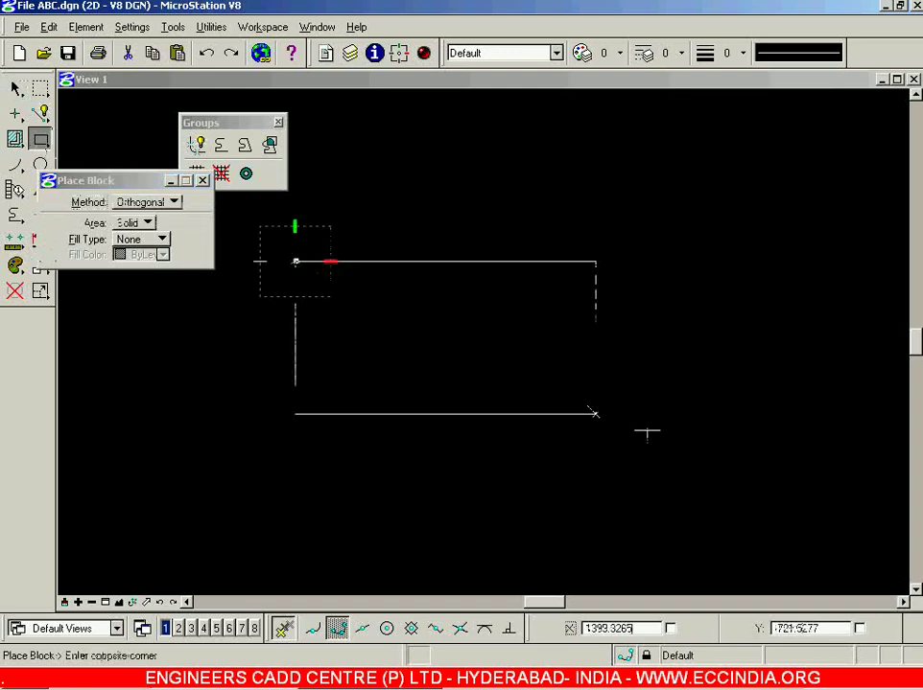
pyautogui.click(645, 428)
pyautogui.click(770, 152)
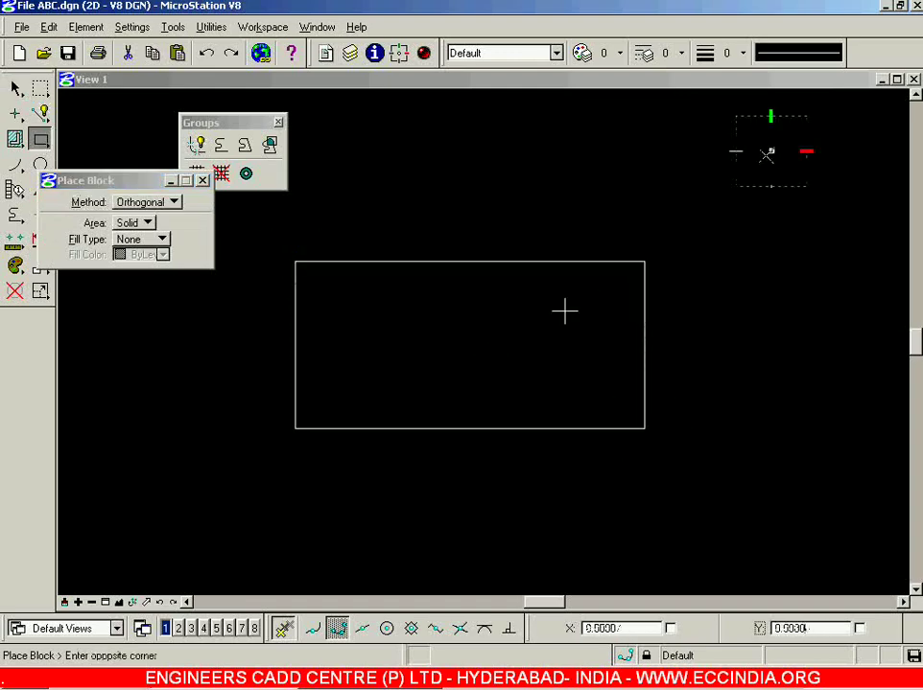
pyautogui.click(537, 535)
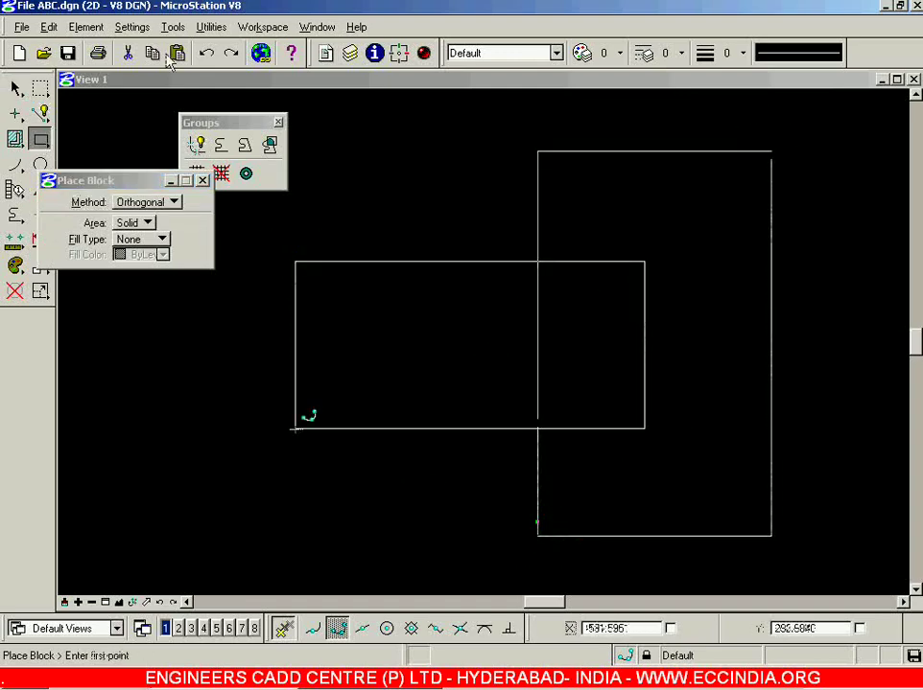
pyautogui.click(17, 87)
# Create an unfilled region from the intersection of the two blocks without keeping the originals, and select it to check
pyautogui.click(271, 144)
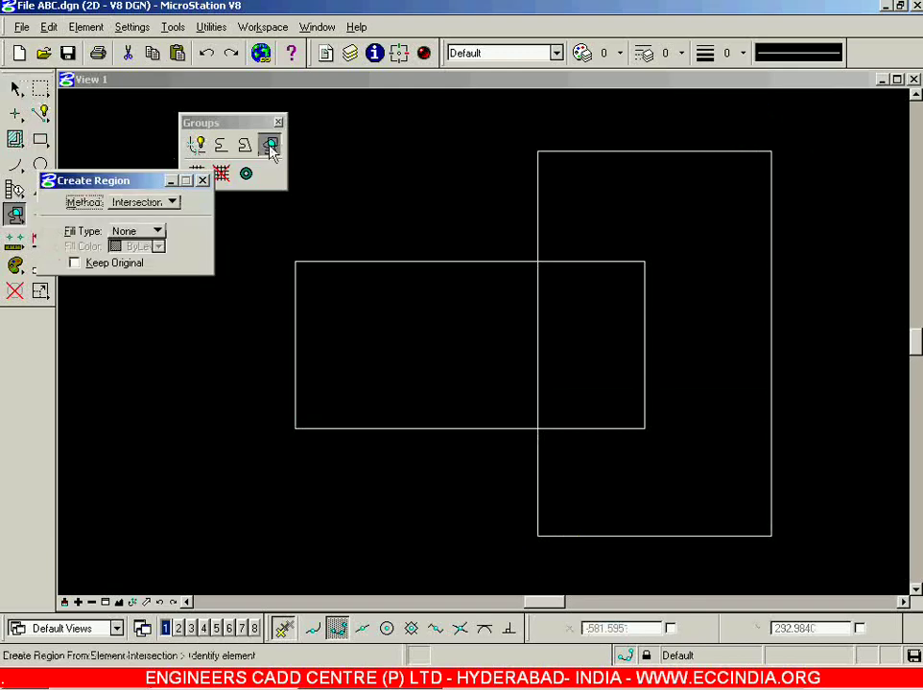
pyautogui.click(145, 202)
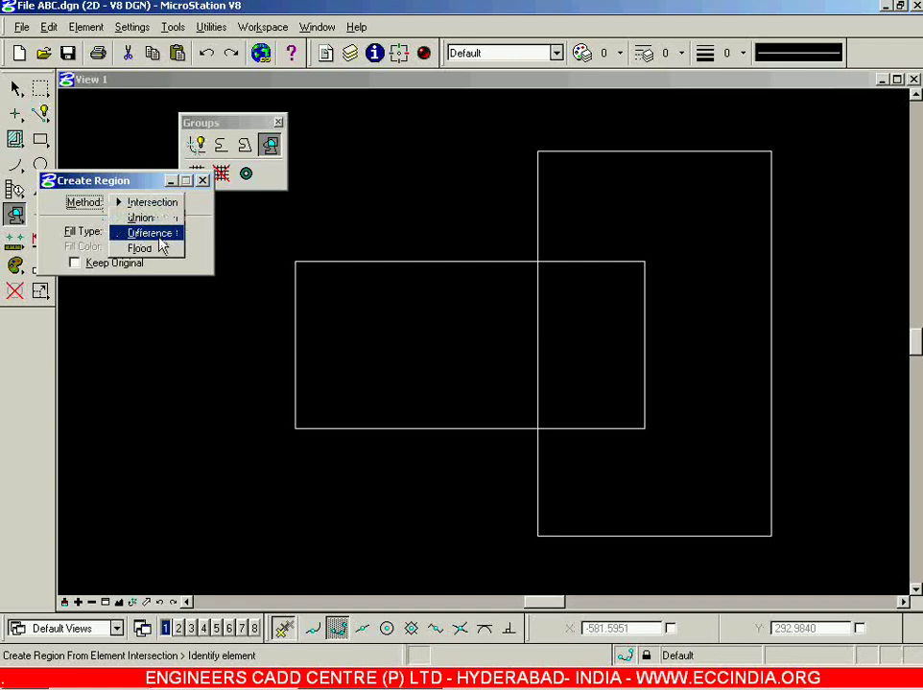
pyautogui.click(146, 203)
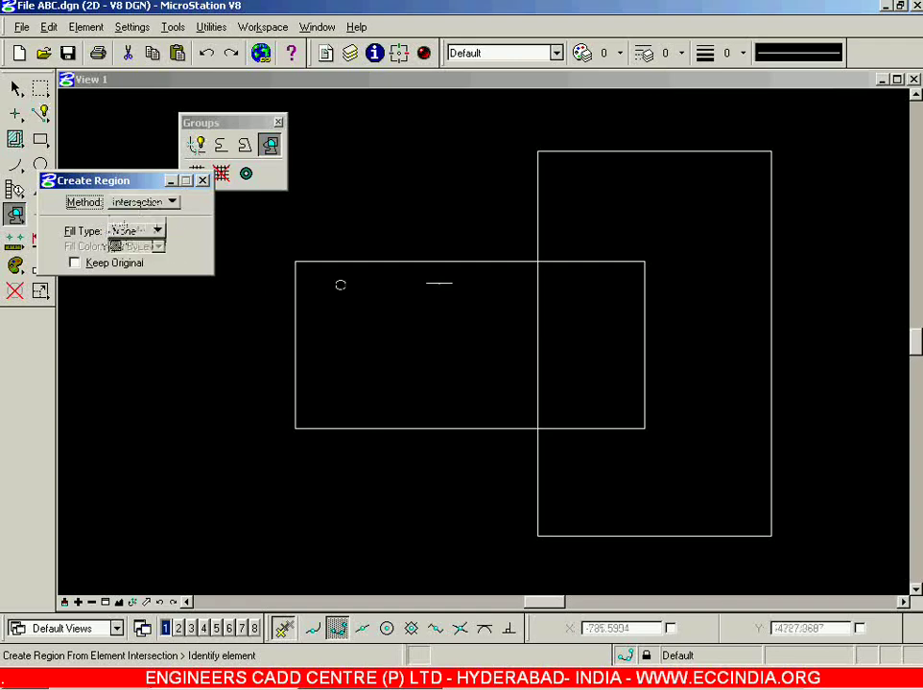
pyautogui.click(441, 262)
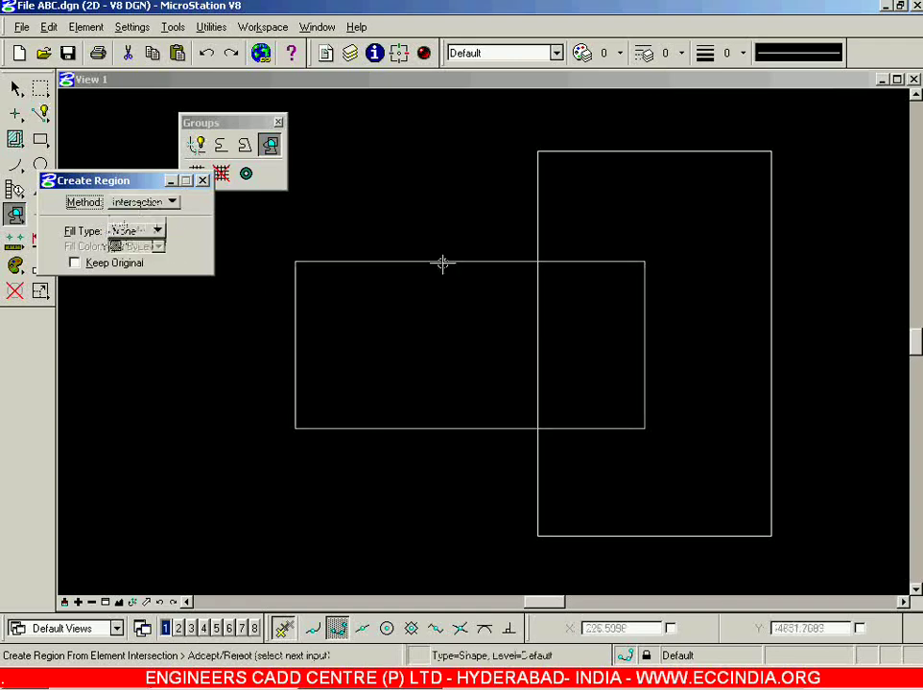
pyautogui.click(736, 151)
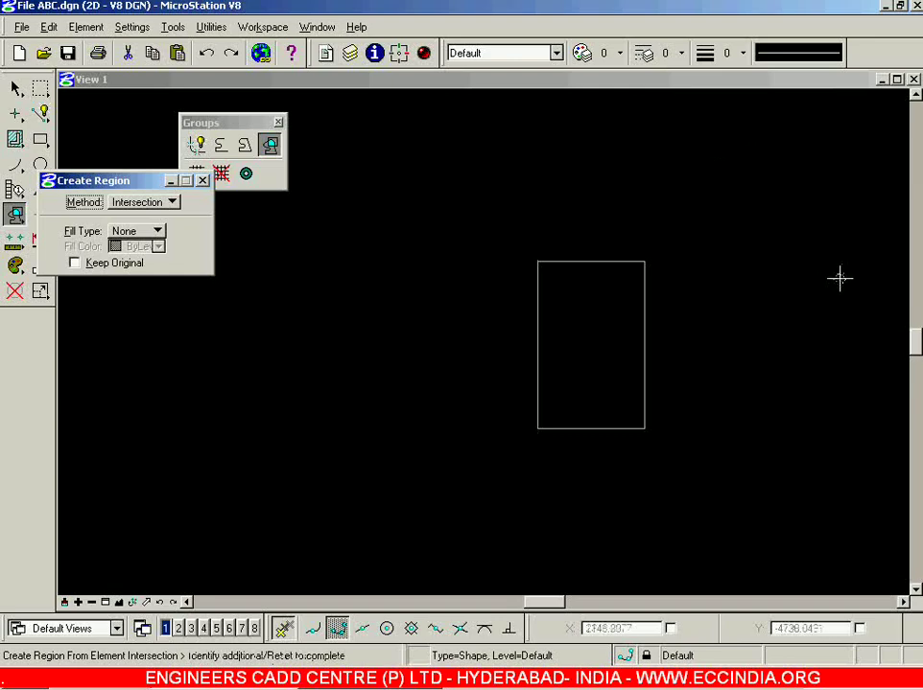
pyautogui.rightClick(861, 217)
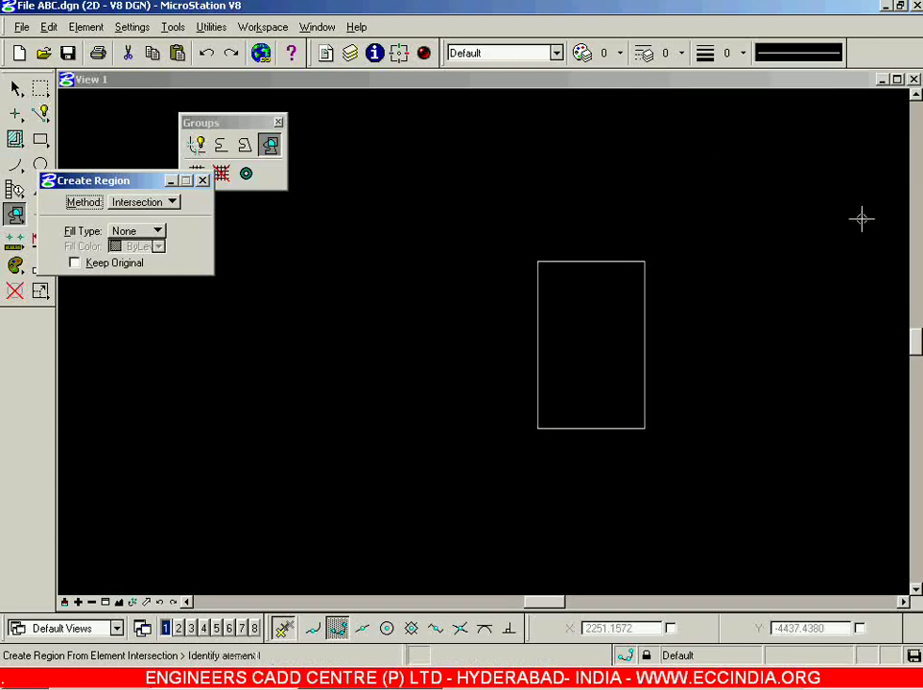
pyautogui.click(14, 87)
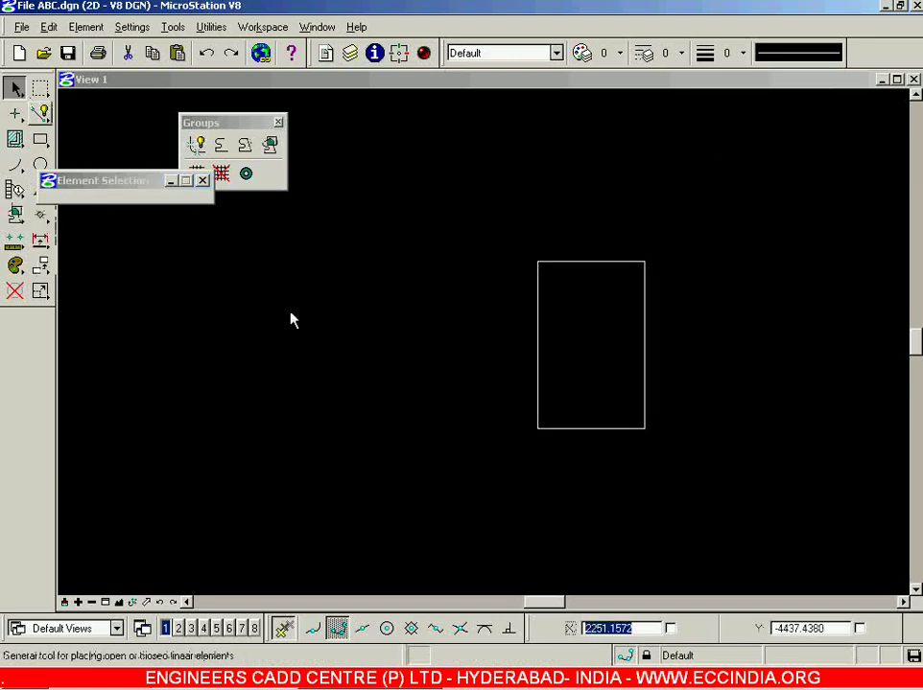
pyautogui.click(567, 432)
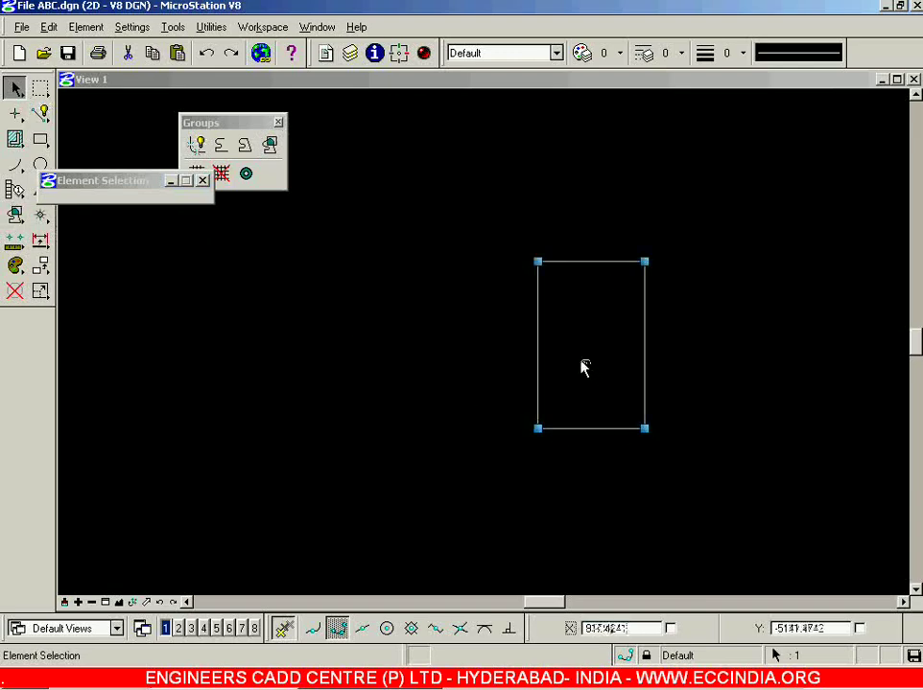
# Review the Create Region method options, then move its settings window aside and close it
pyautogui.click(270, 145)
pyautogui.click(163, 202)
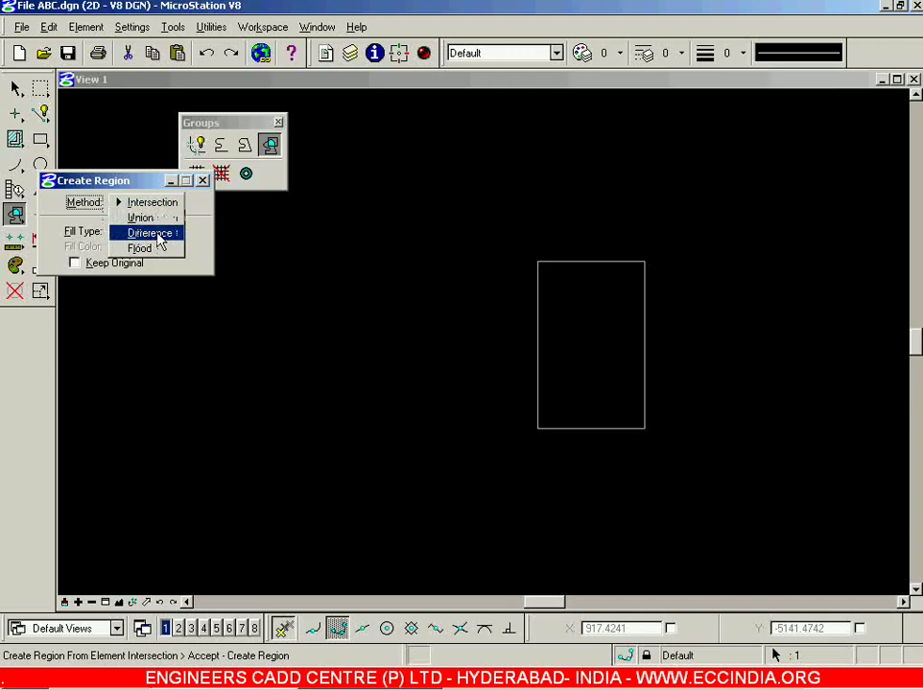
pyautogui.click(135, 185)
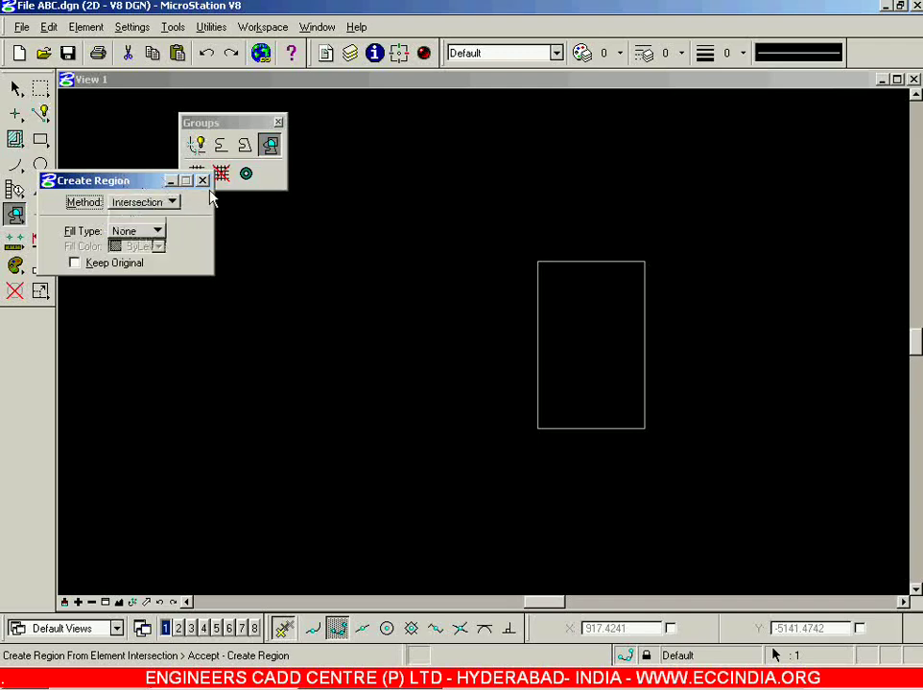
pyautogui.moveTo(117, 185); pyautogui.dragTo(190, 204)
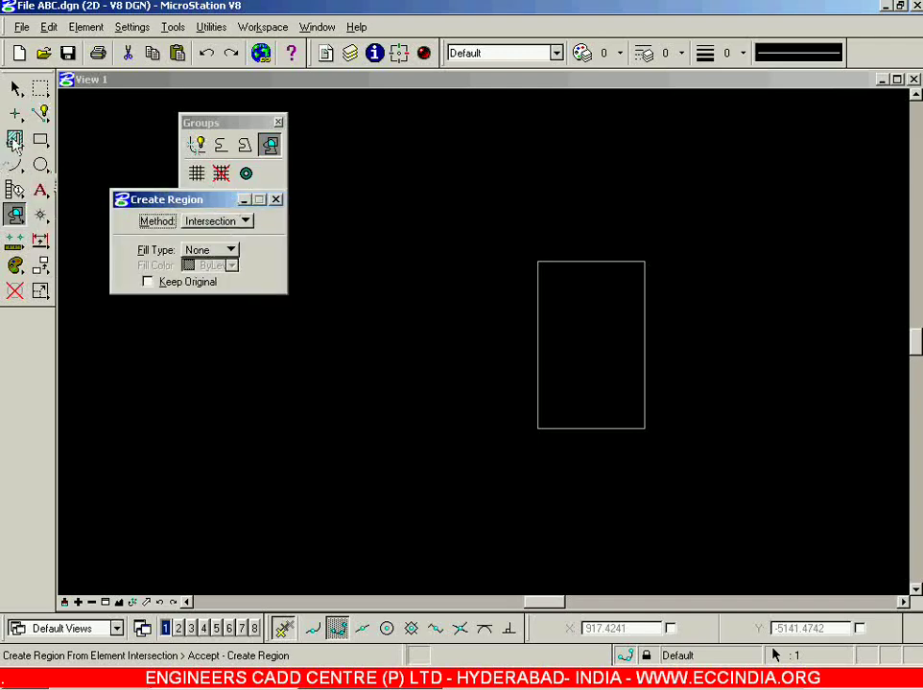
pyautogui.click(277, 200)
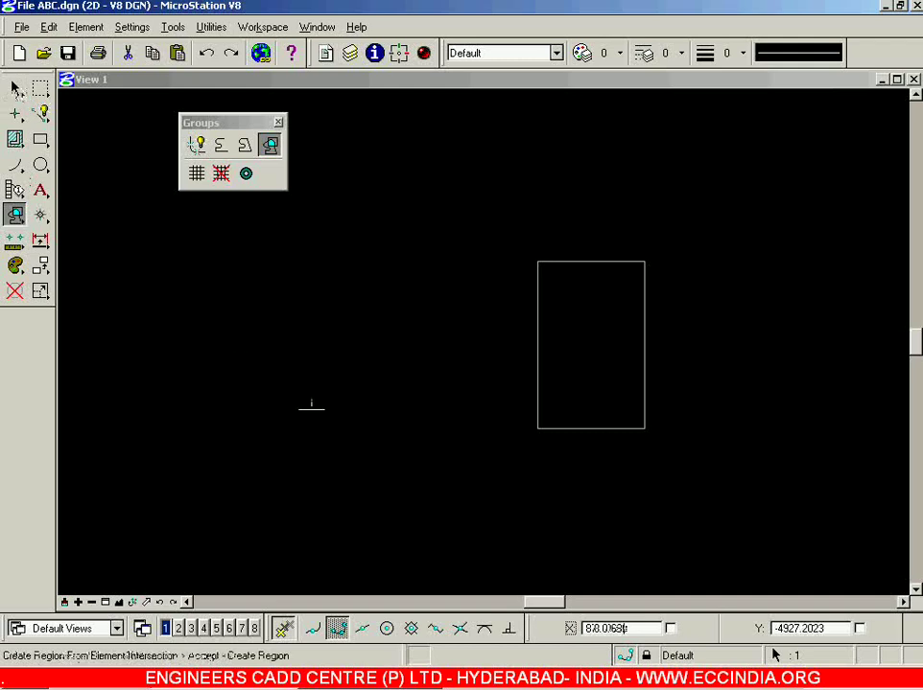
# In an empty area away from the existing region, place a wide unfilled block and a tall unfilled block overlapping its right end
pyautogui.click(15, 88)
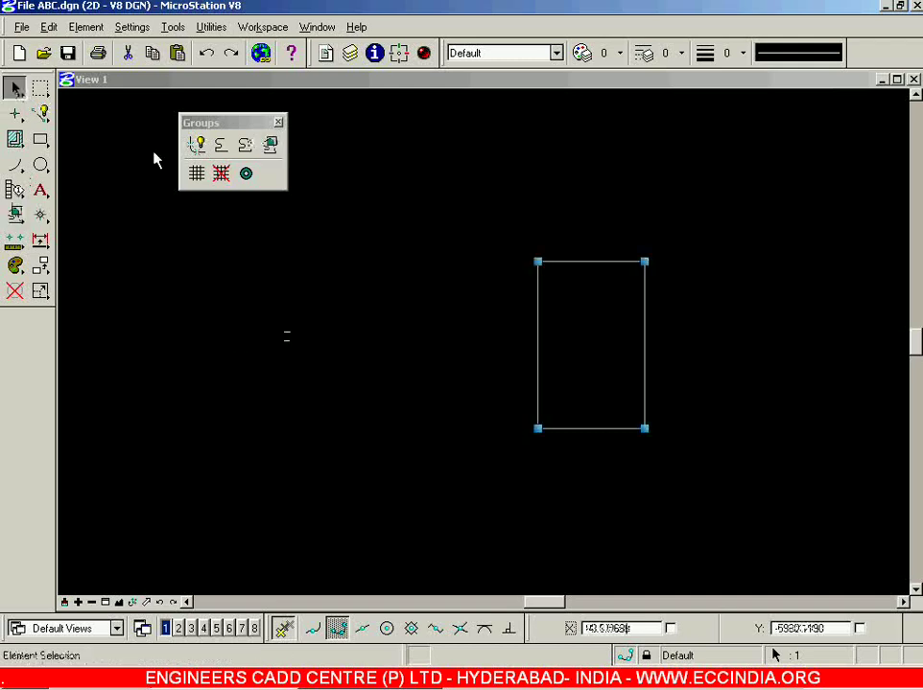
pyautogui.click(592, 361)
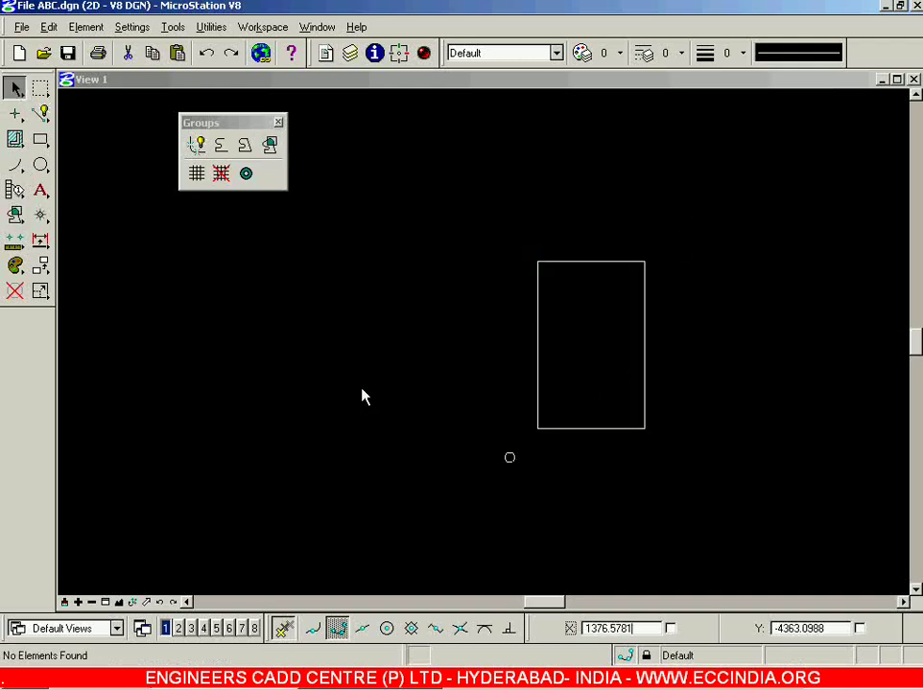
pyautogui.scroll(-2, 635, 440)
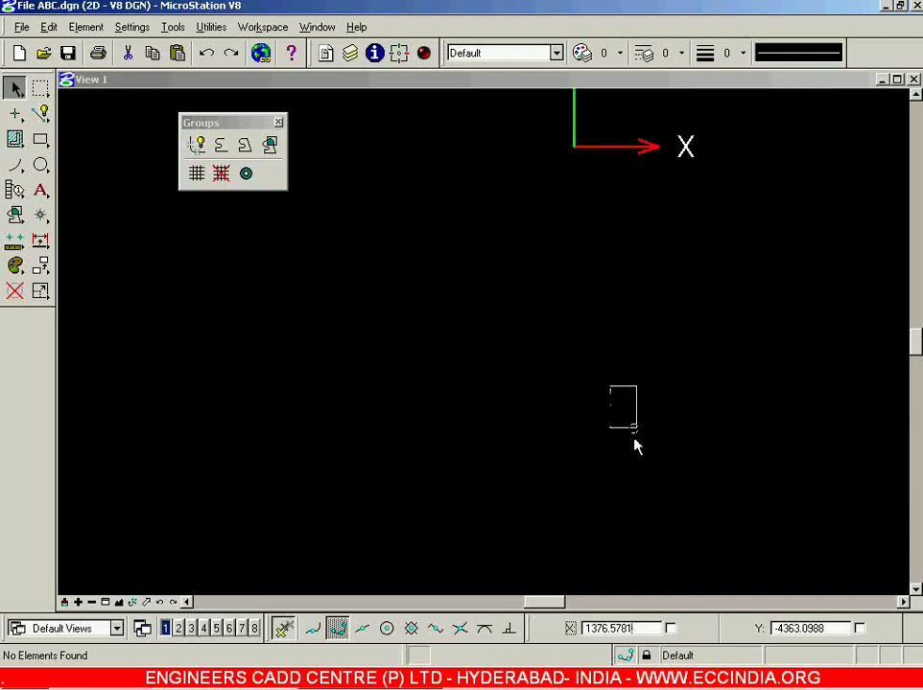
pyautogui.scroll(2, 635, 442)
pyautogui.scroll(-1, 633, 443)
pyautogui.scroll(-1, 626, 453)
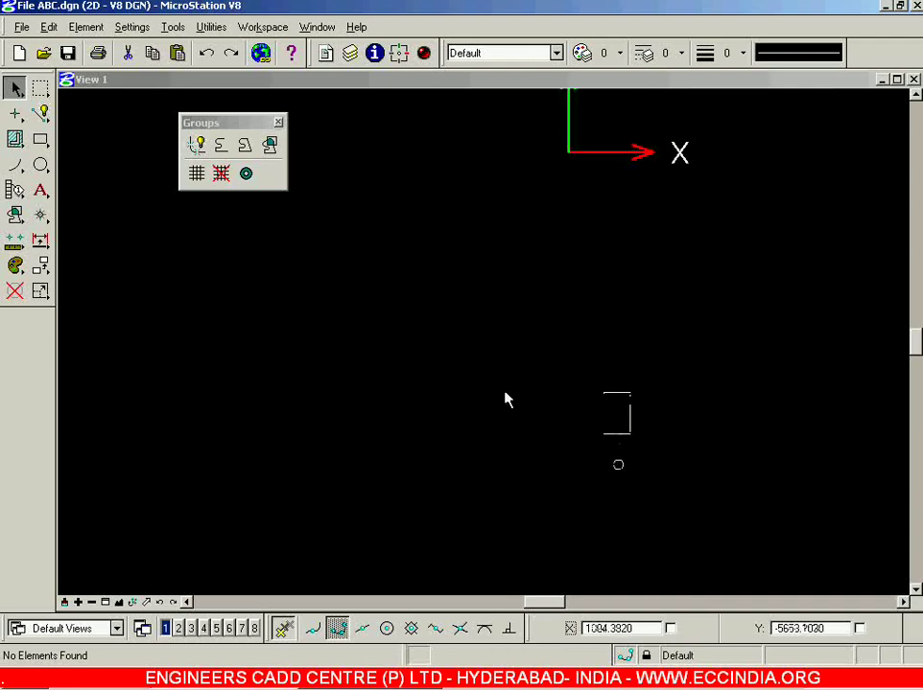
pyautogui.scroll(2, 351, 323)
pyautogui.click(40, 139)
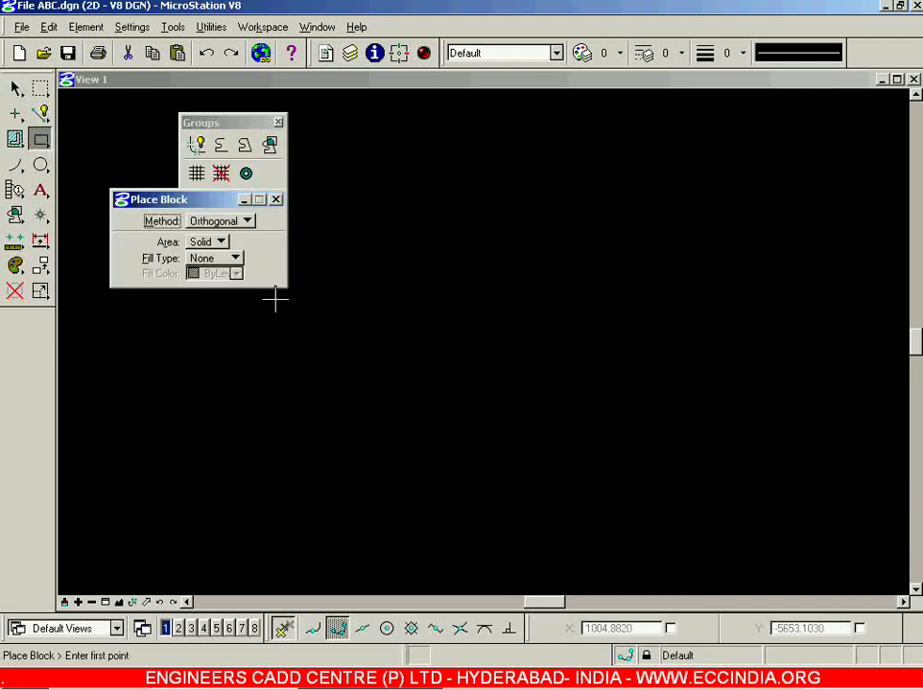
pyautogui.click(276, 350)
pyautogui.click(489, 430)
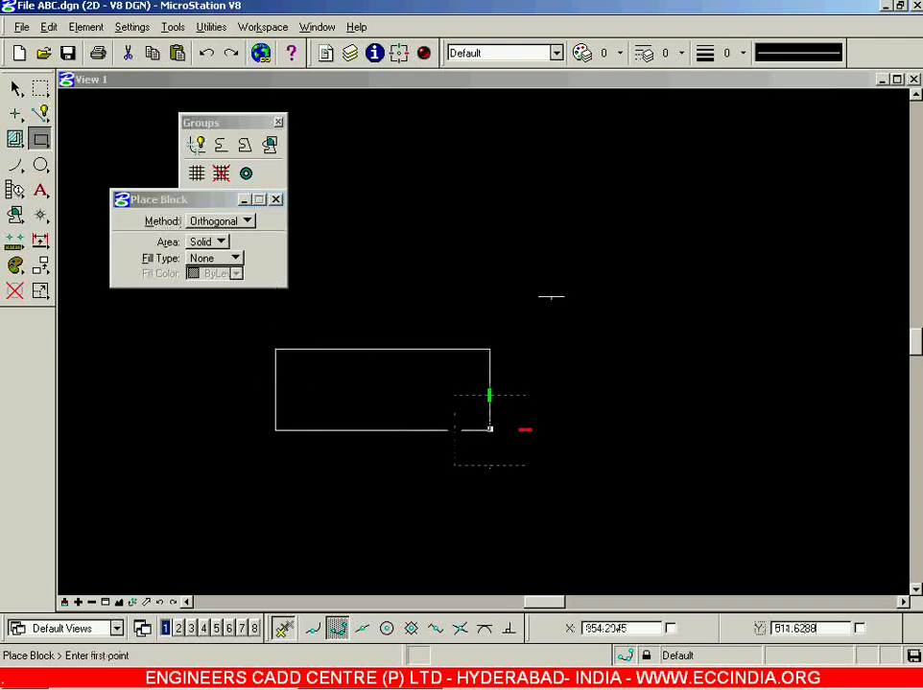
pyautogui.click(551, 295)
pyautogui.click(414, 510)
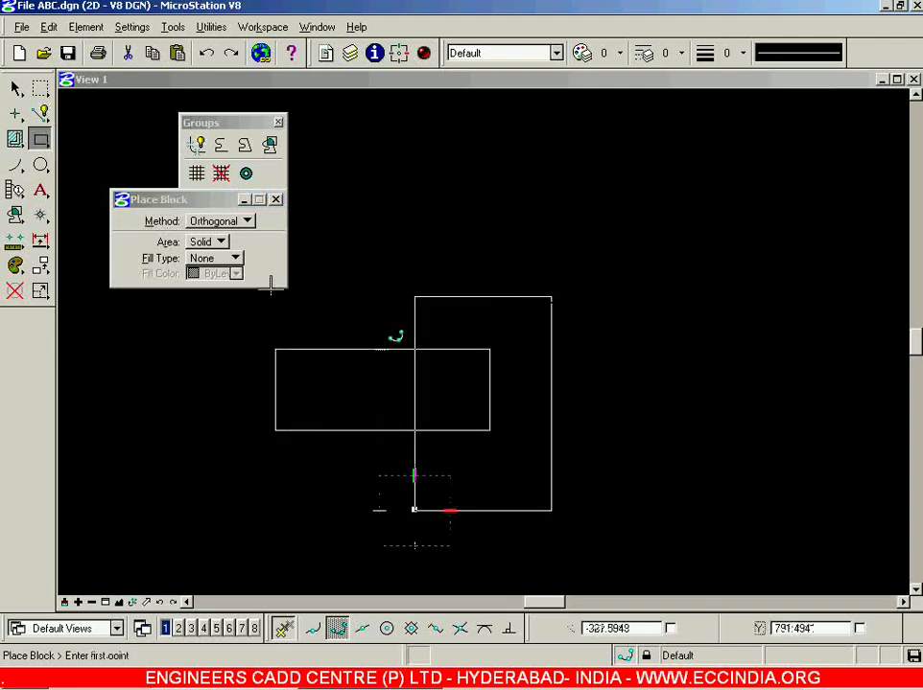
# Create an unfilled region from the intersection of the two blocks with the originals kept
pyautogui.click(269, 147)
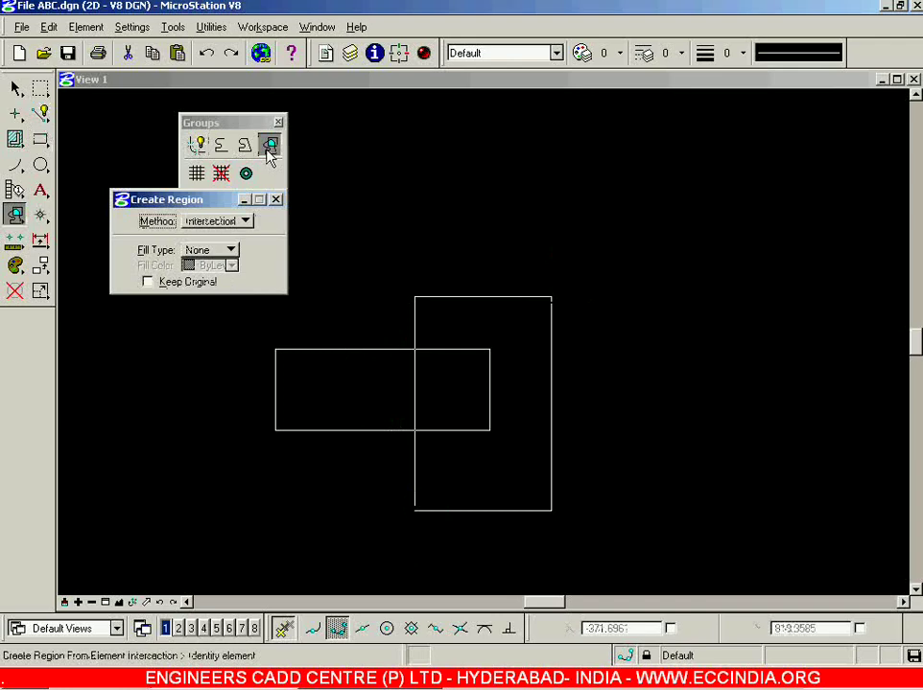
pyautogui.click(160, 284)
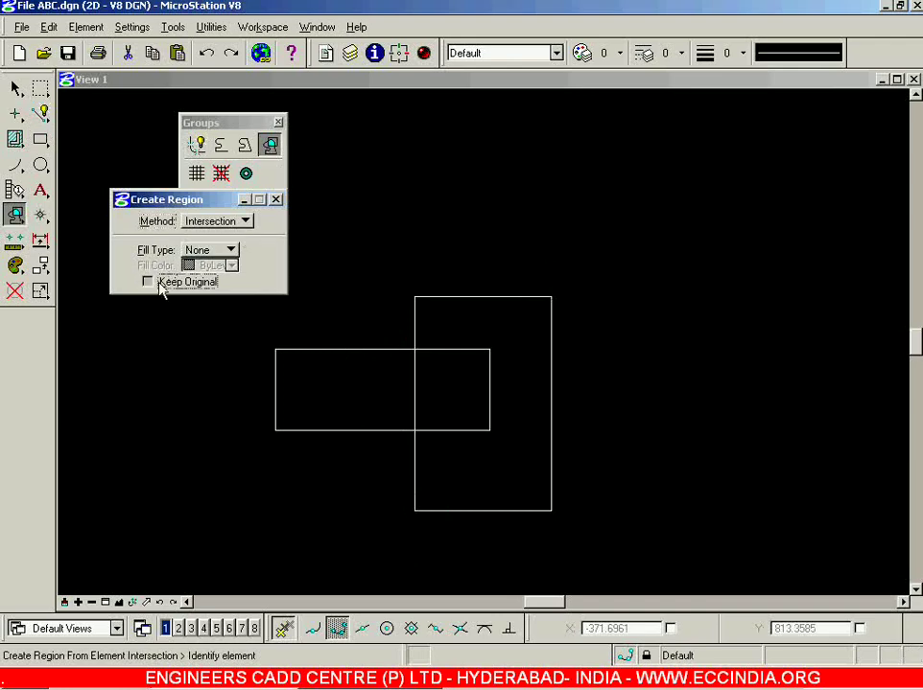
pyautogui.click(471, 296)
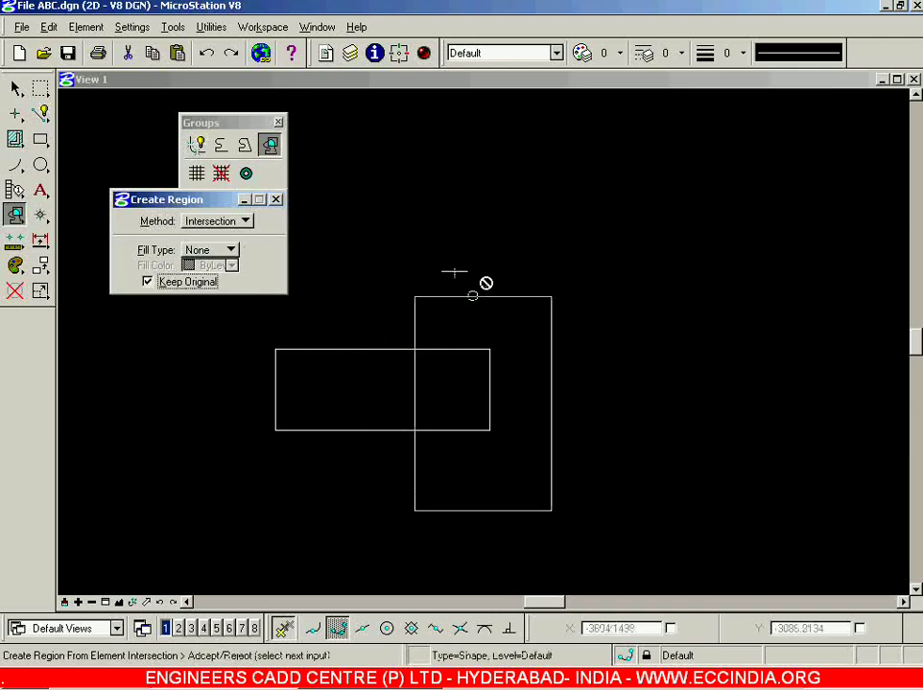
pyautogui.click(305, 350)
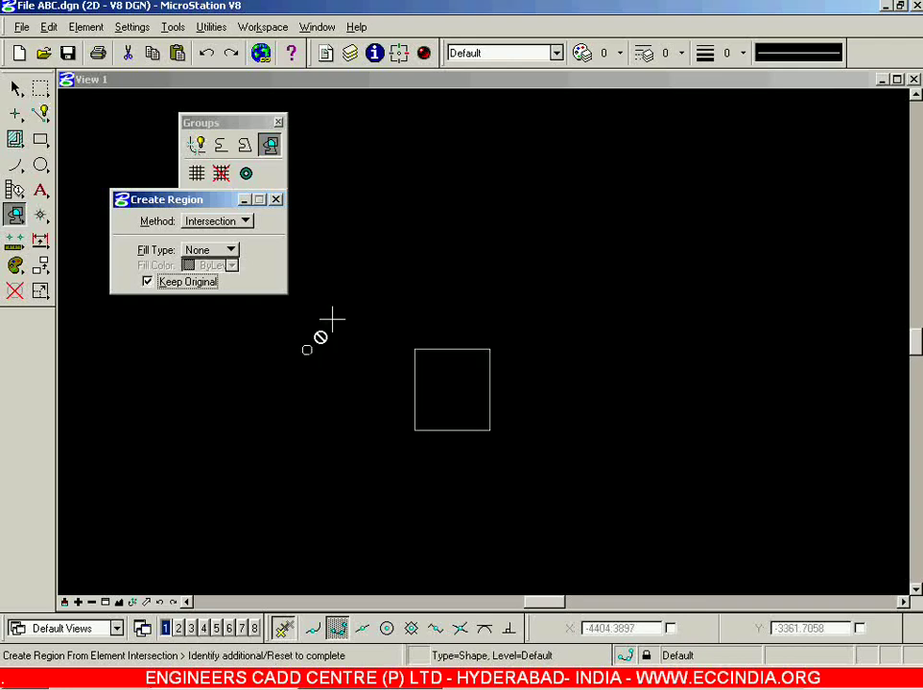
pyautogui.rightClick(788, 161)
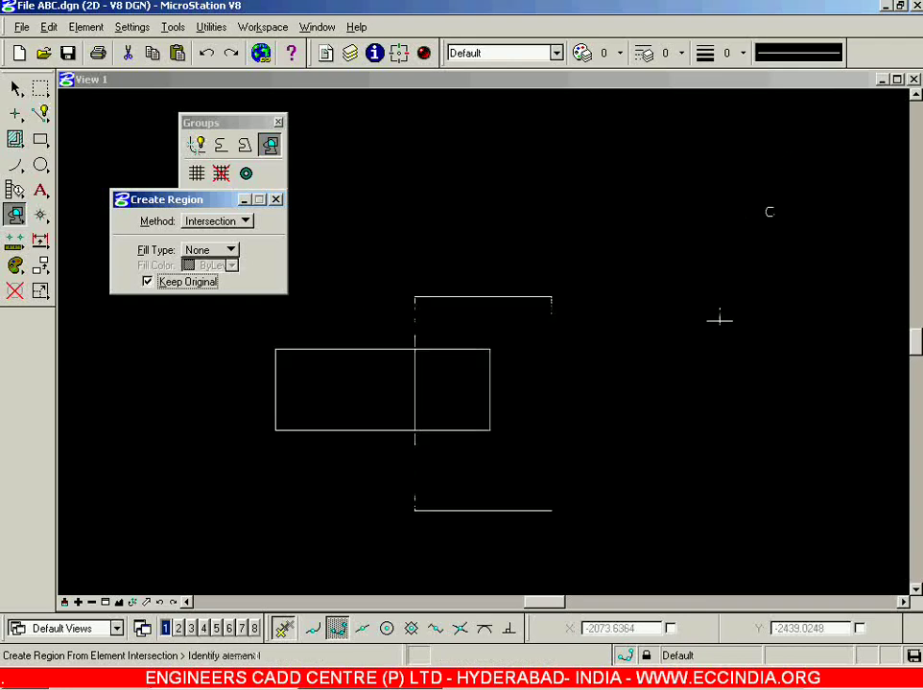
# Move the tall block, without copying it, about 1172 units right and 79 units up, clear of the wide block
pyautogui.click(15, 88)
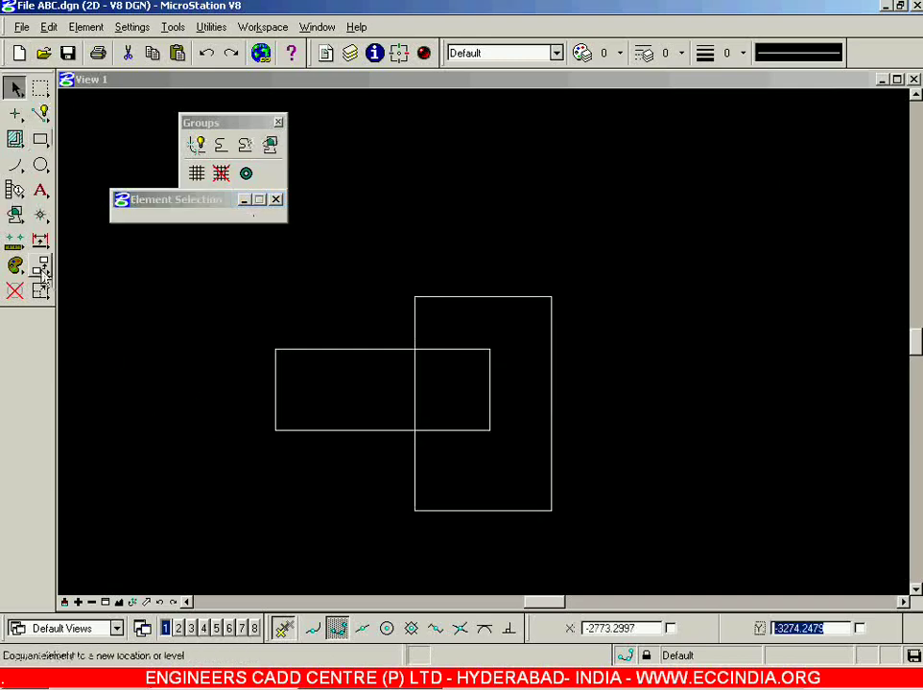
pyautogui.moveTo(41, 265); pyautogui.dragTo(622, 152)
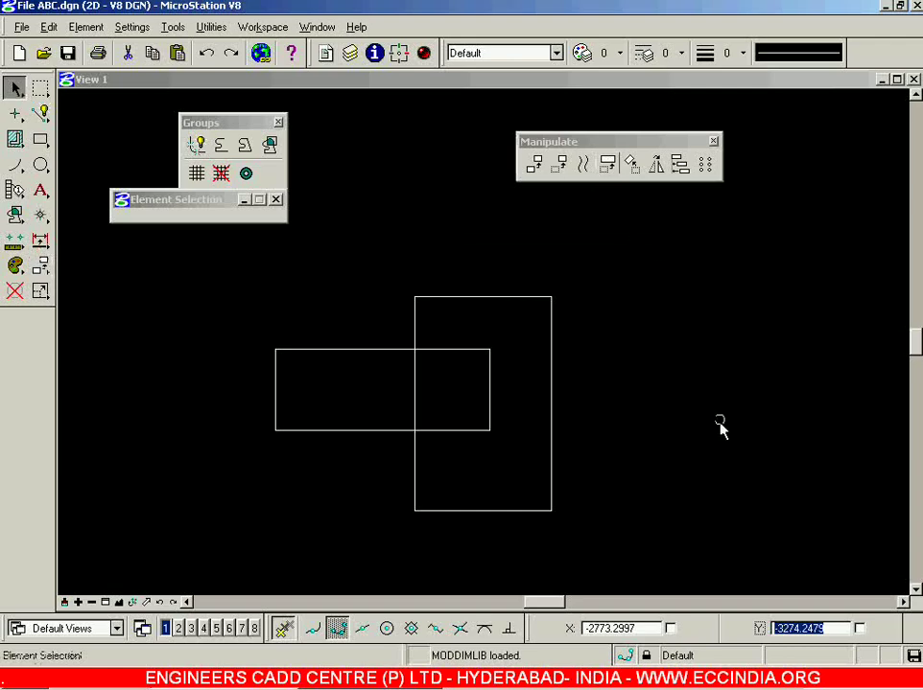
pyautogui.click(551, 375)
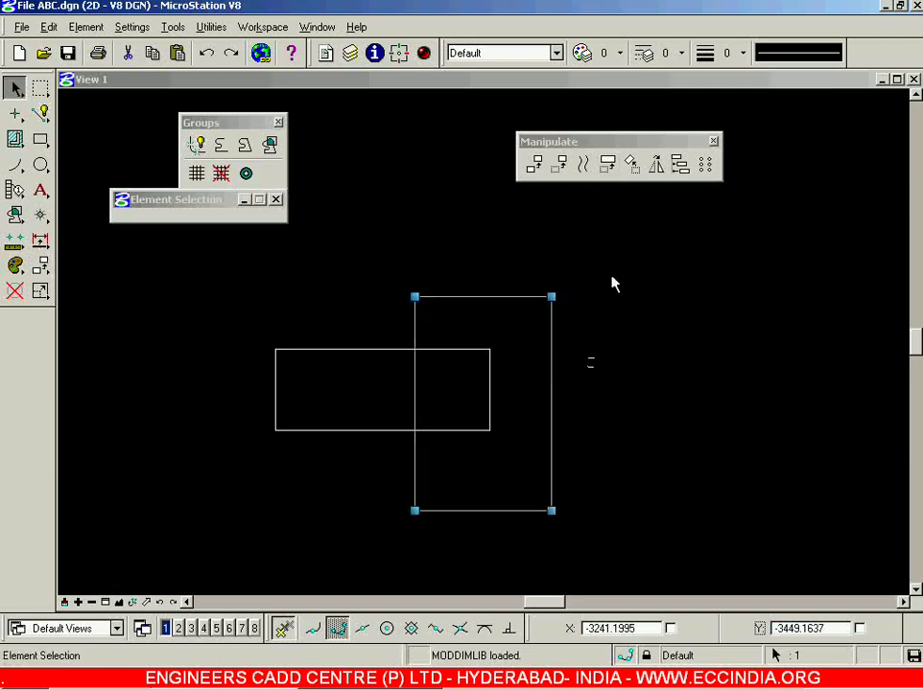
pyautogui.click(561, 165)
pyautogui.click(551, 298)
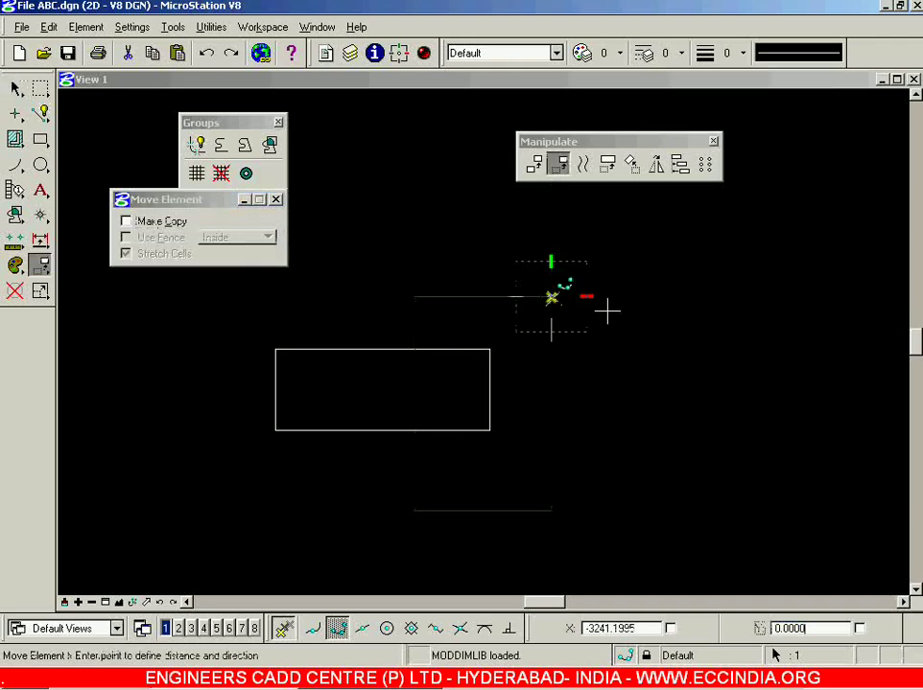
pyautogui.click(796, 281)
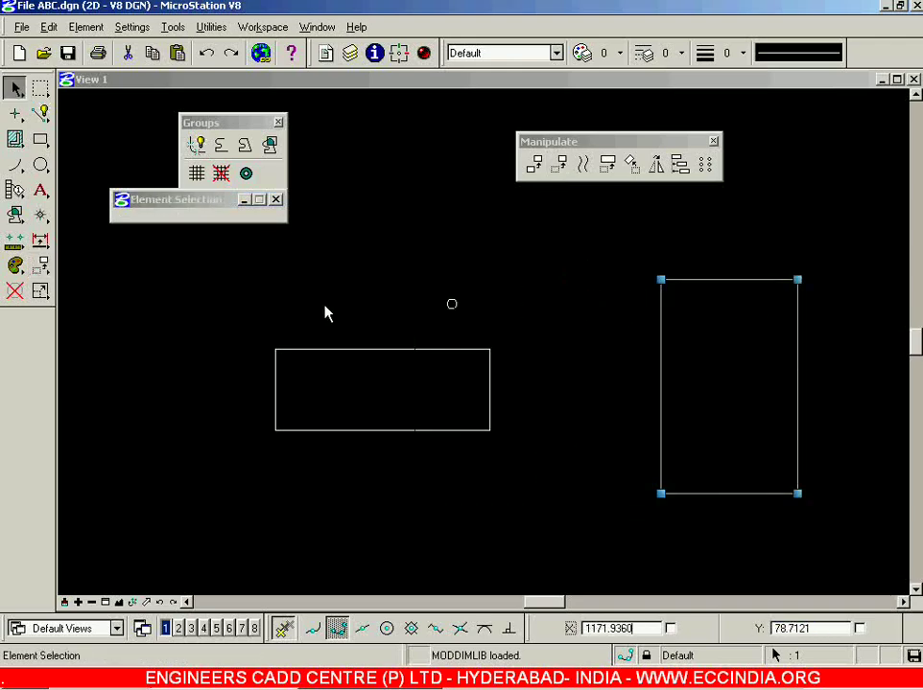
# Move the still-selected tall block farther right and slightly down, without making a copy
pyautogui.click(559, 165)
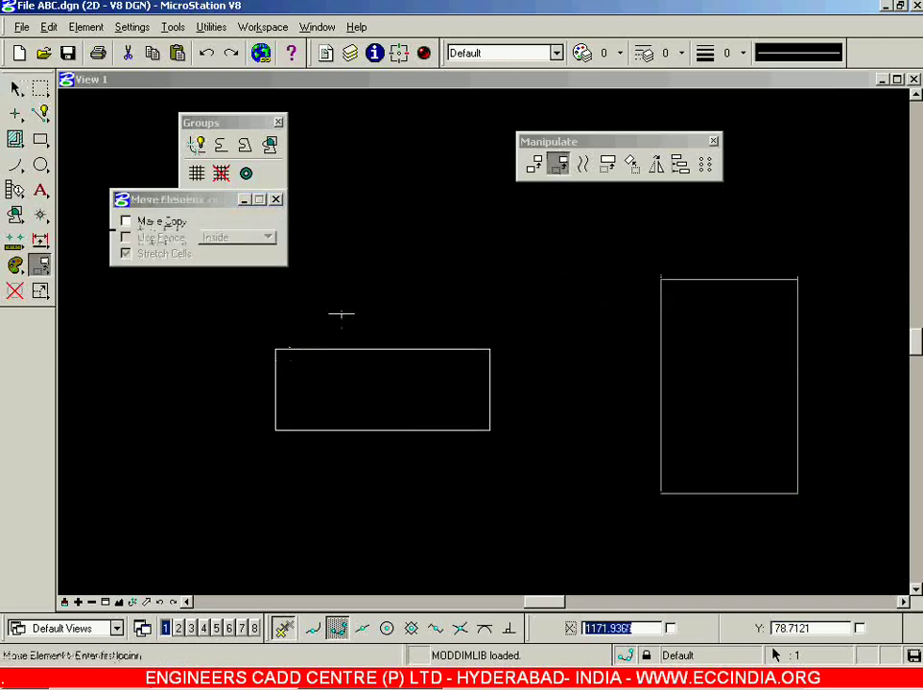
pyautogui.click(305, 347)
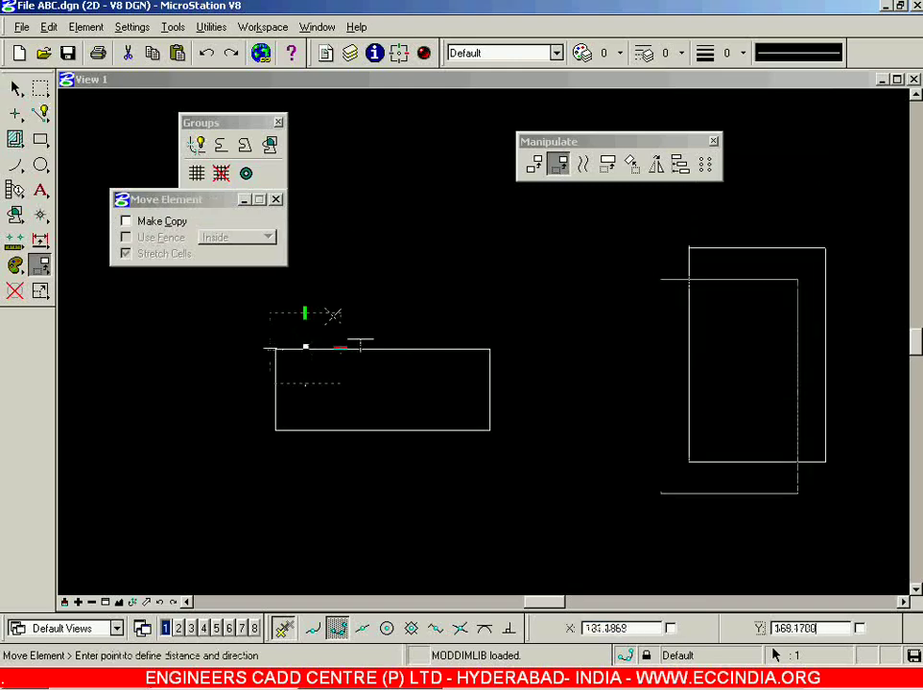
pyautogui.click(535, 387)
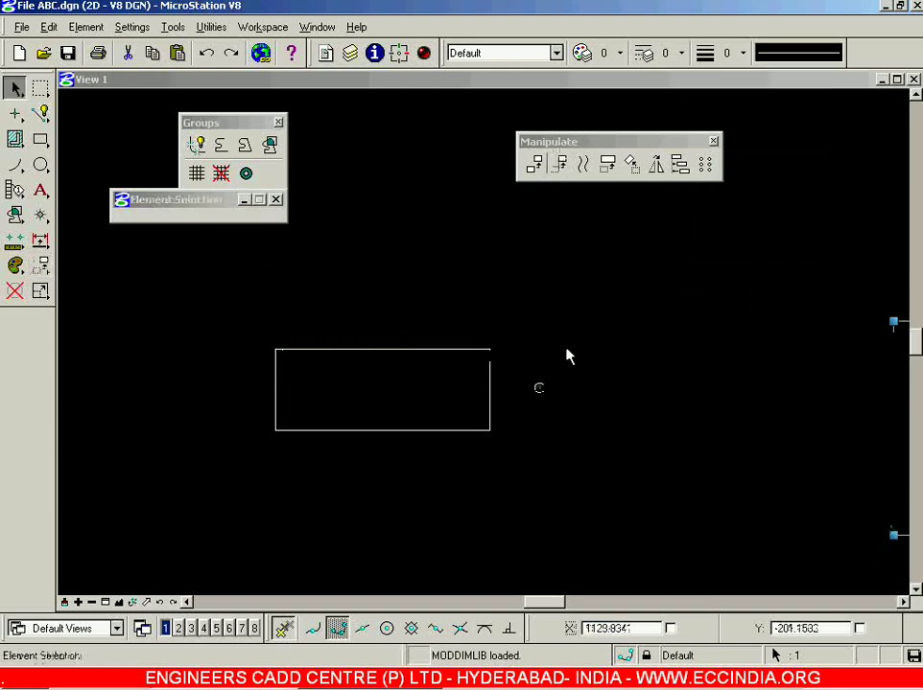
# Move the wide block down and to the left, without copying it, to separate it from the intersection region, and inspect the three shapes
pyautogui.click(489, 399)
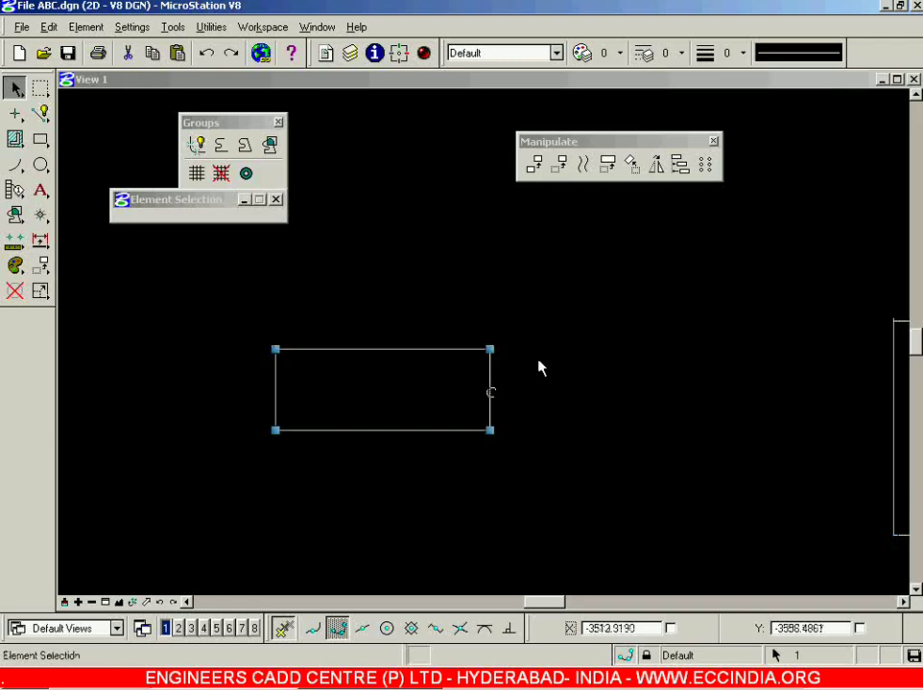
pyautogui.click(560, 167)
pyautogui.click(329, 316)
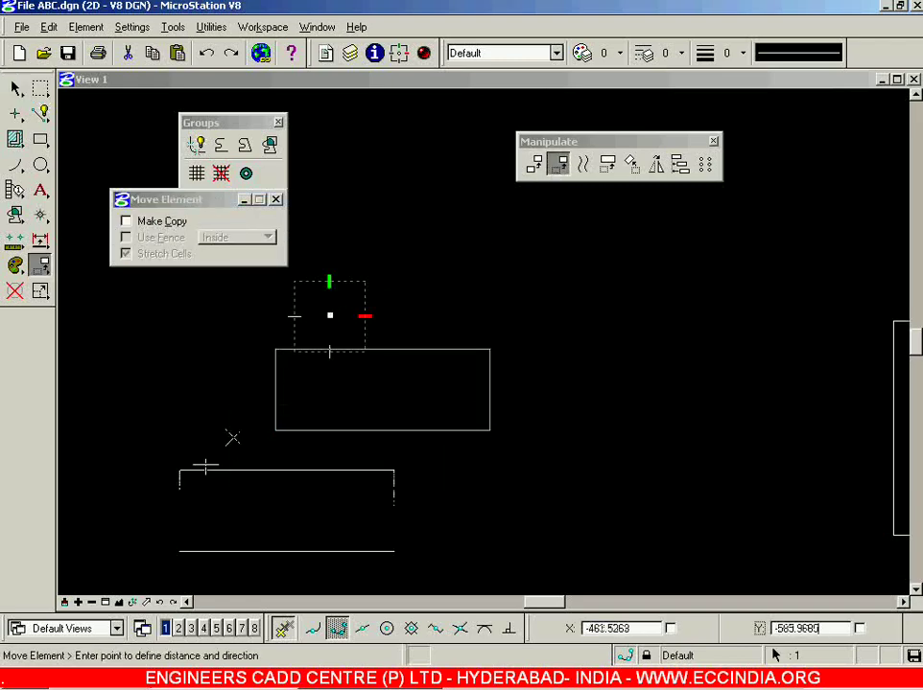
pyautogui.click(183, 463)
pyautogui.click(379, 375)
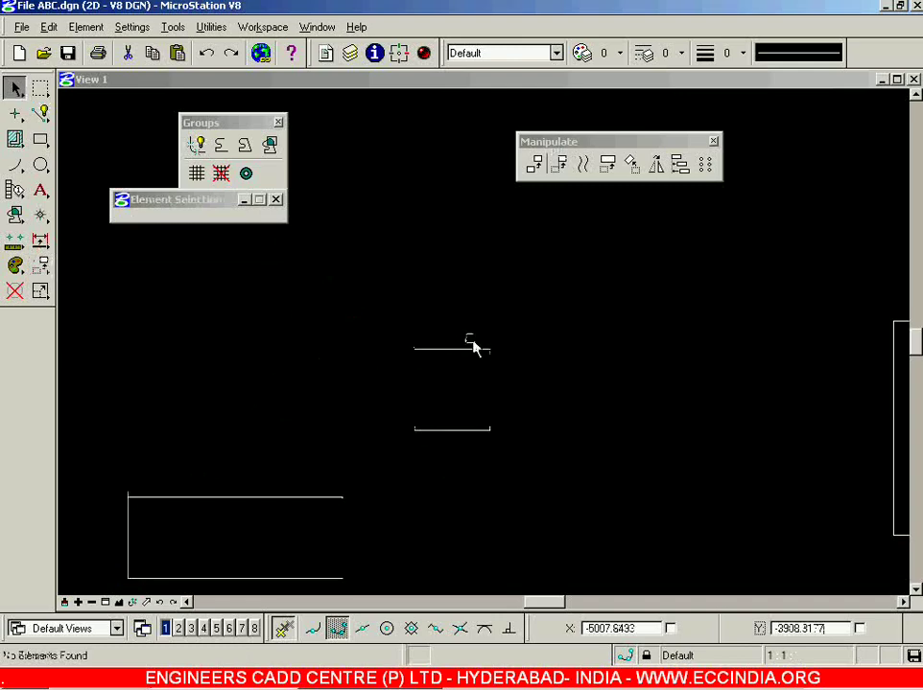
pyautogui.scroll(-2, 474, 347)
pyautogui.scroll(4, 446, 398)
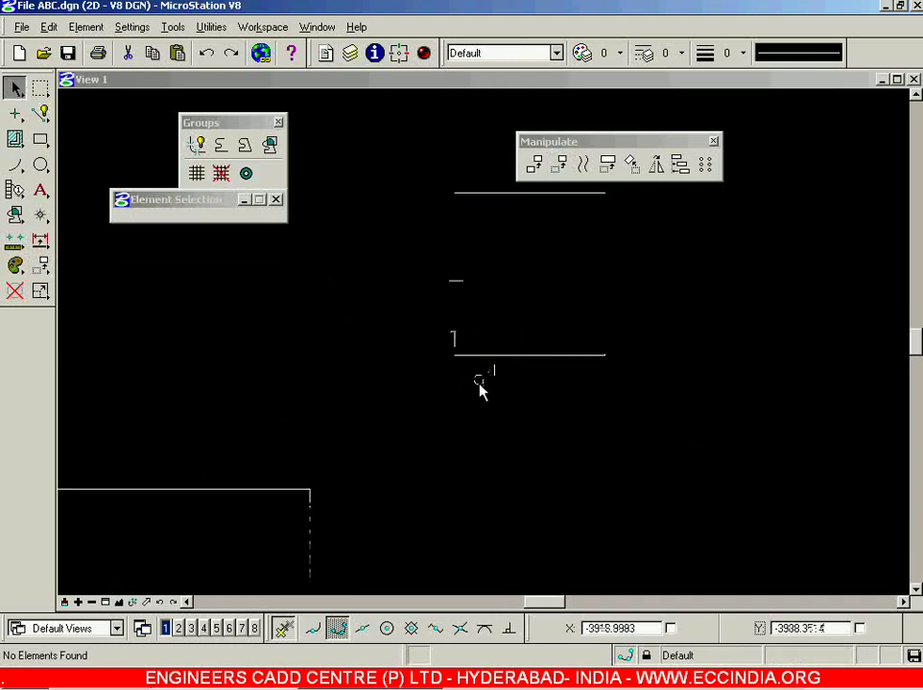
pyautogui.scroll(-4, 480, 388)
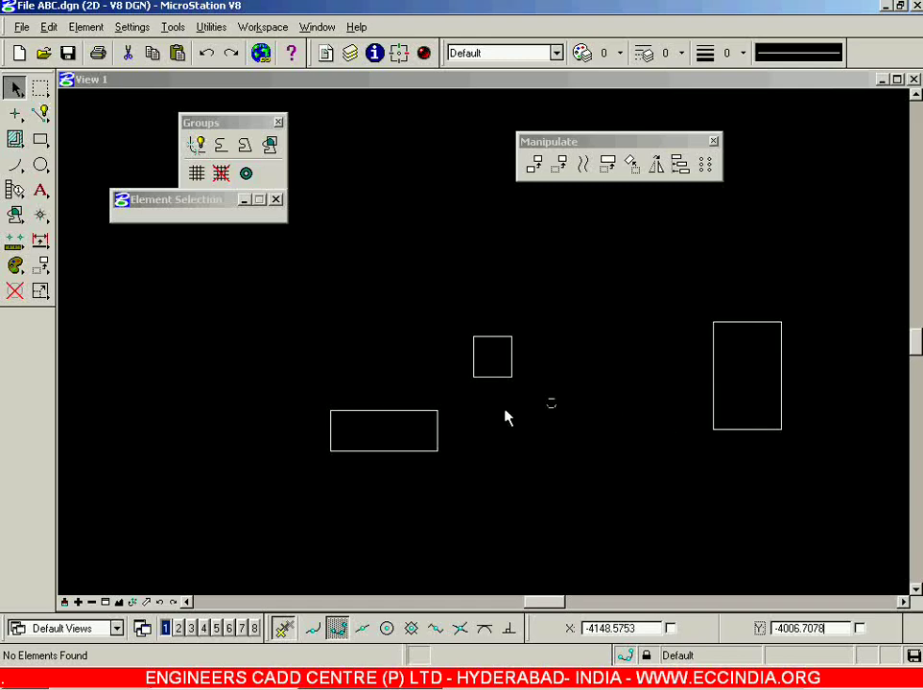
# Review the Keep Original setting and the available methods of Create Region
pyautogui.click(269, 144)
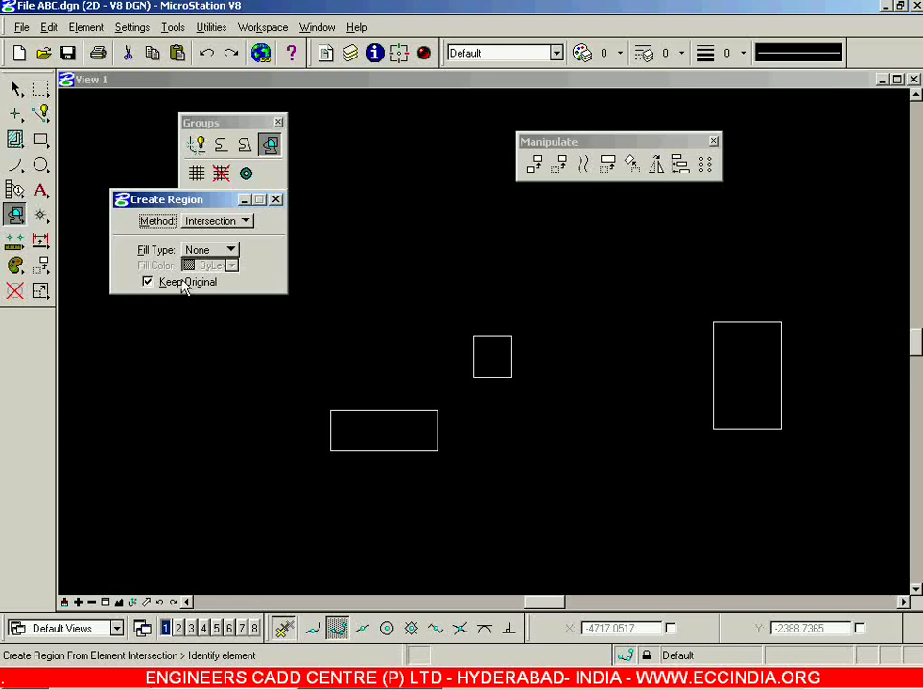
pyautogui.click(244, 226)
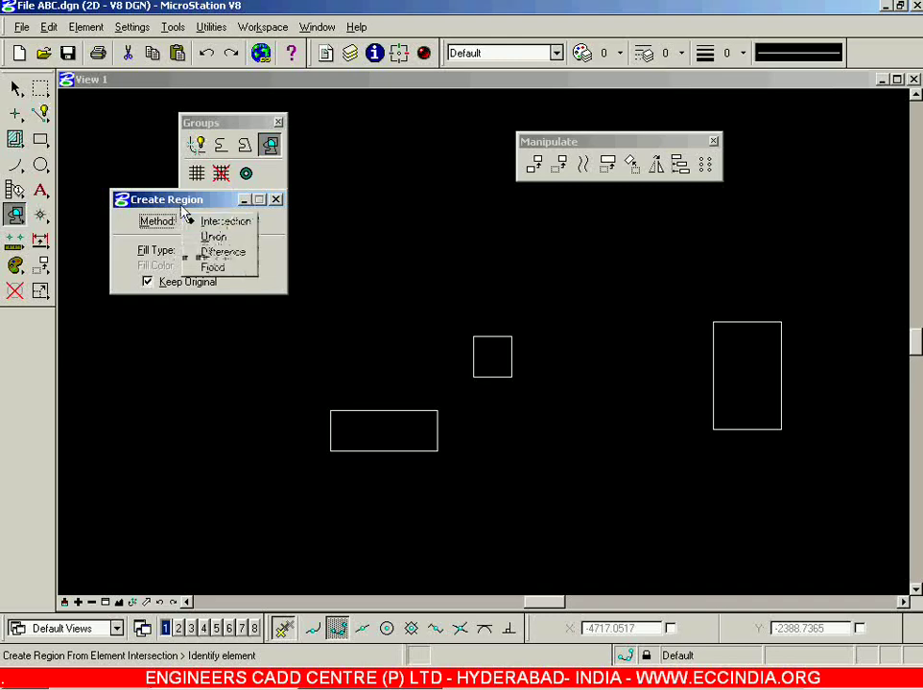
pyautogui.click(182, 213)
# Place a wide unfilled orthogonal block and a large unfilled circle by center, centered just inside the block's right end
pyautogui.click(41, 141)
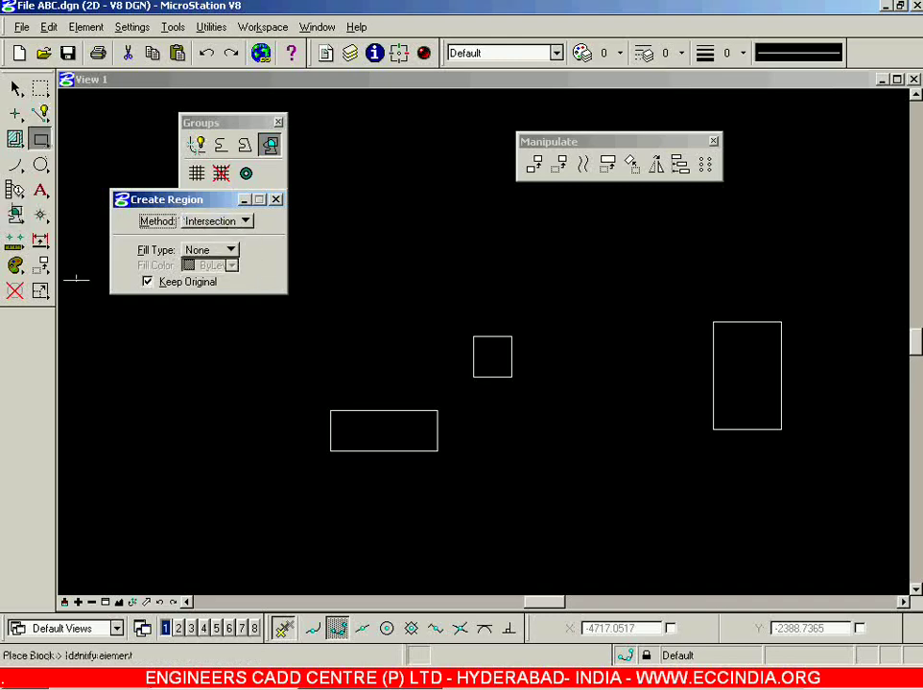
pyautogui.click(163, 352)
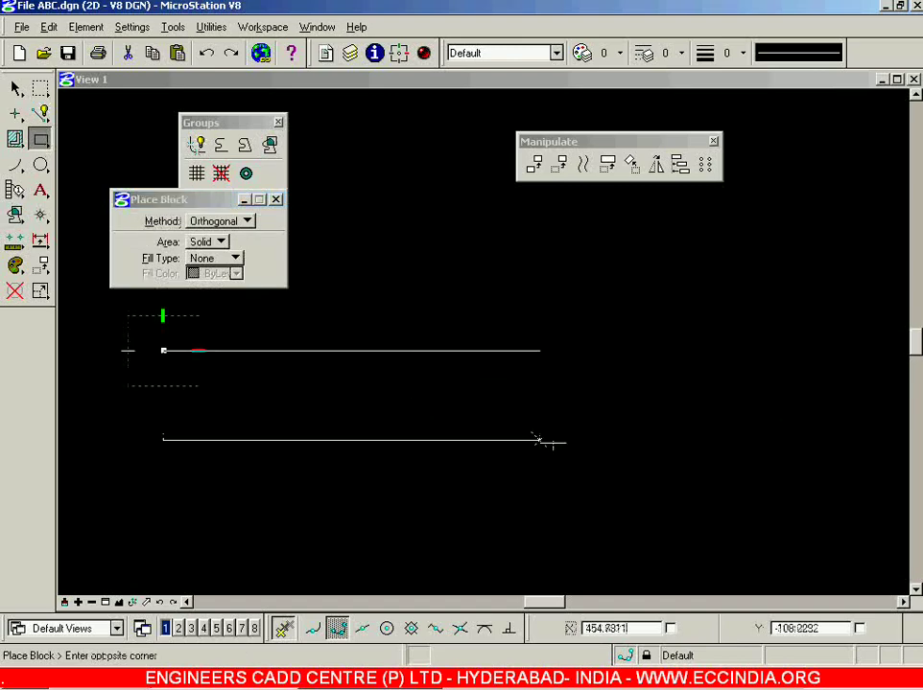
pyautogui.click(553, 443)
pyautogui.click(42, 165)
pyautogui.click(42, 165)
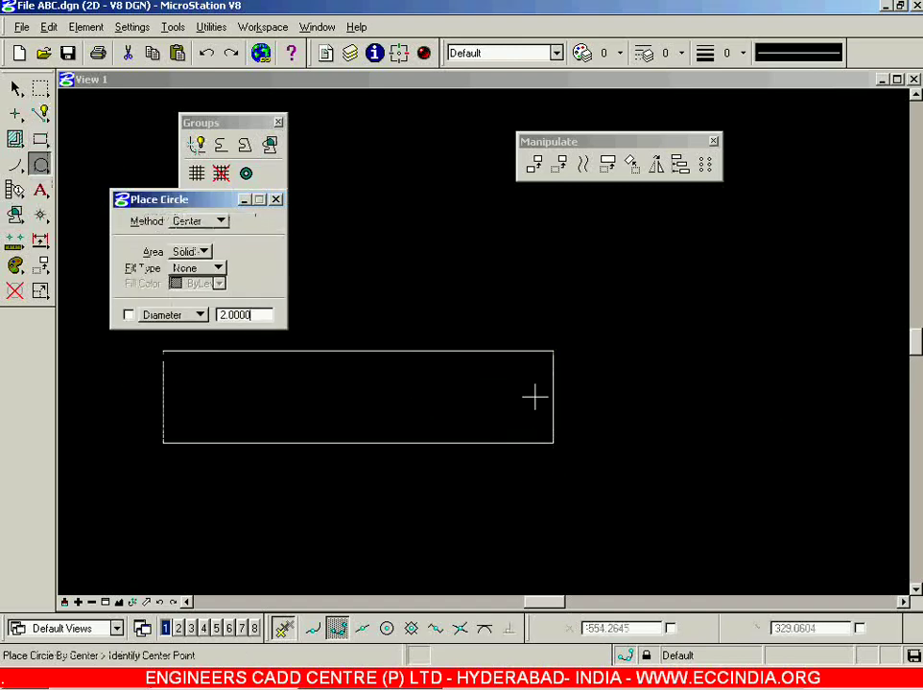
pyautogui.click(533, 391)
pyautogui.click(636, 488)
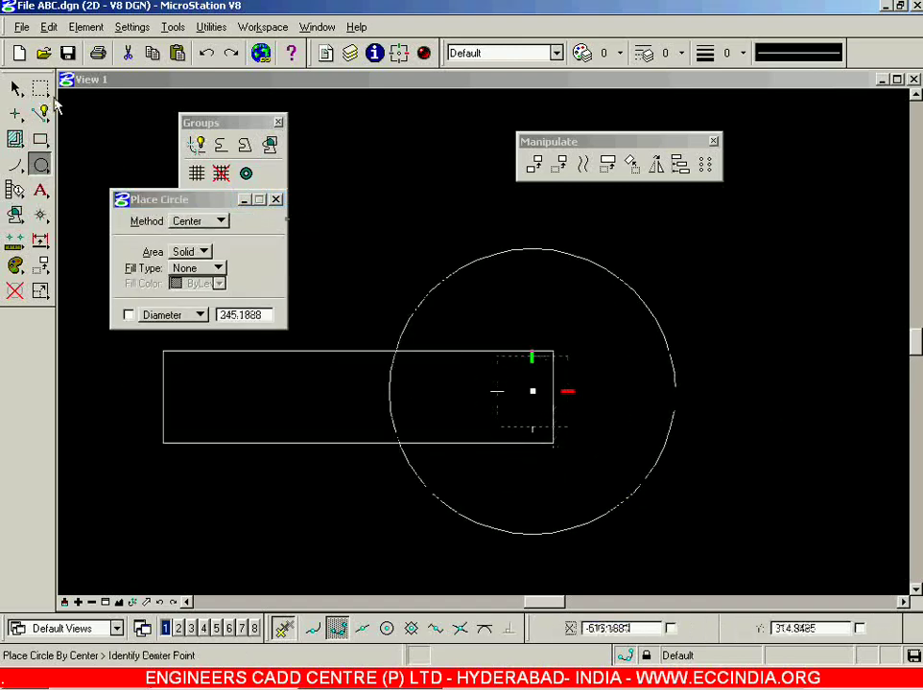
# Create a Union region from the circle and the wide block with Keep Original off, and undo it
pyautogui.click(15, 87)
pyautogui.click(270, 145)
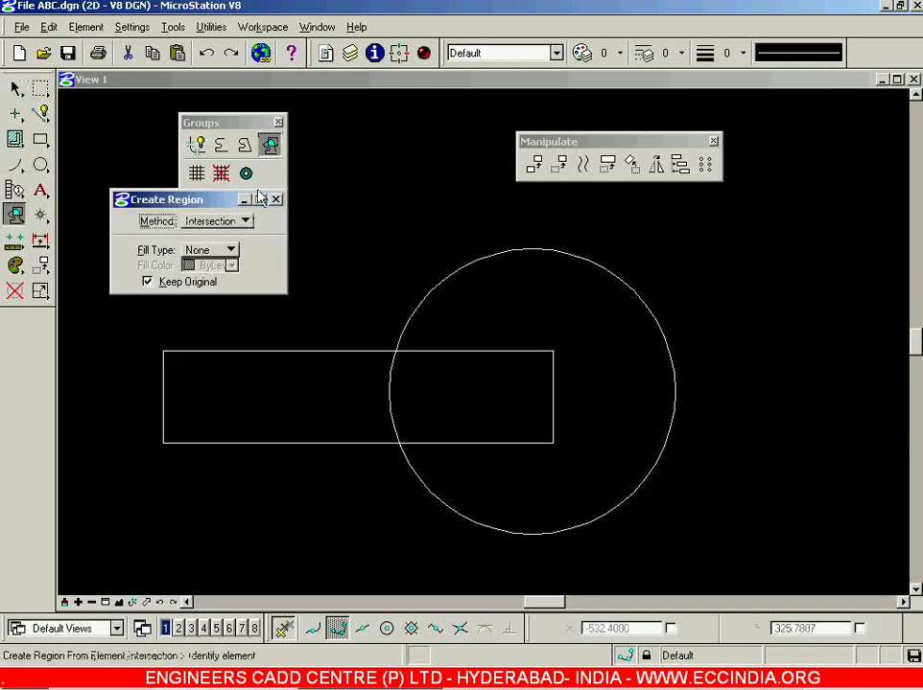
pyautogui.click(248, 222)
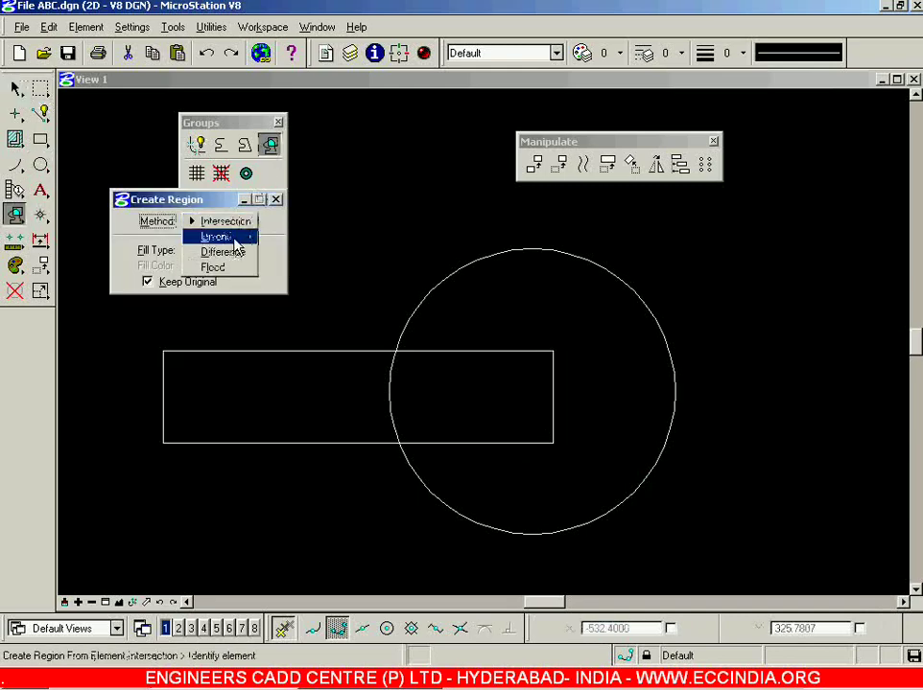
pyautogui.click(236, 245)
pyautogui.click(192, 282)
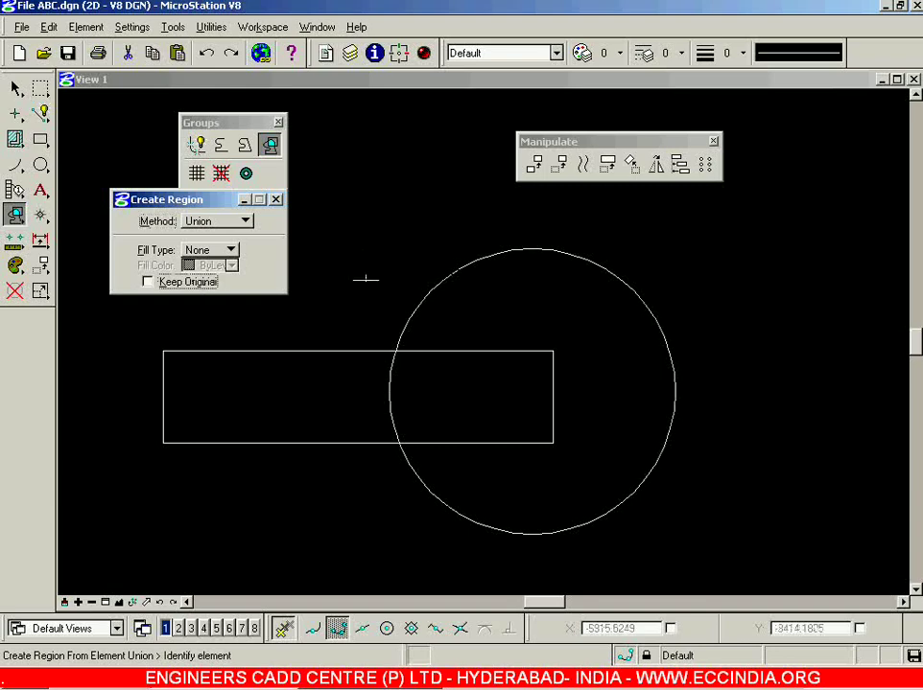
pyautogui.click(438, 278)
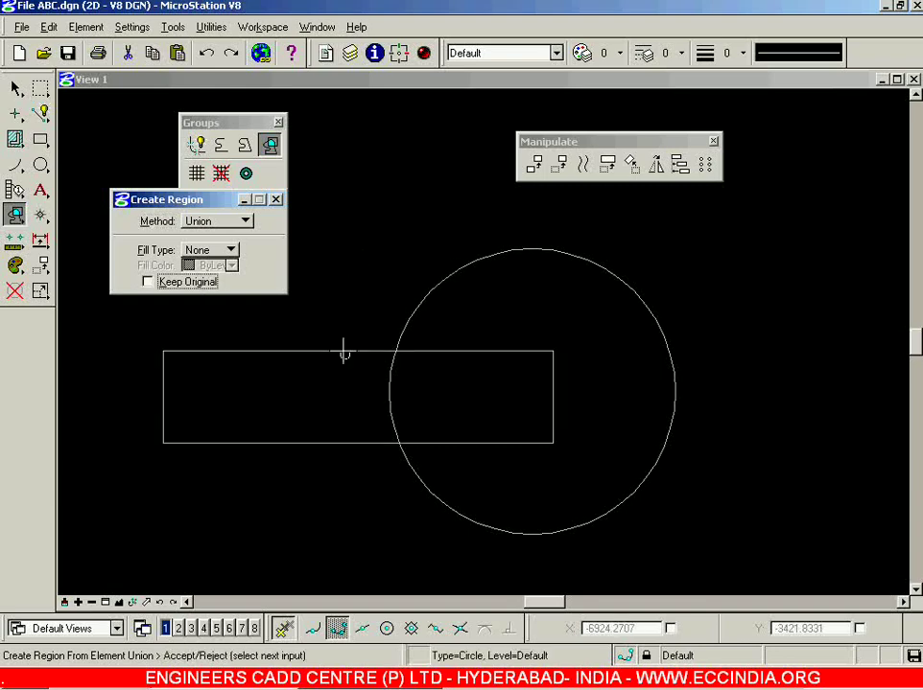
pyautogui.click(344, 351)
pyautogui.rightClick(429, 204)
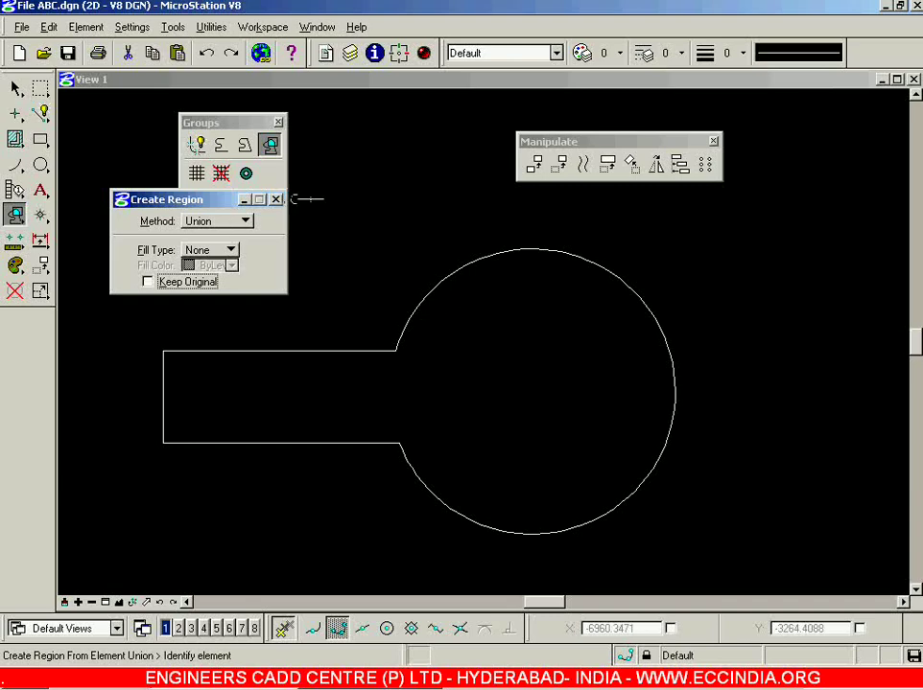
pyautogui.hotkey('ctrl', 'z')
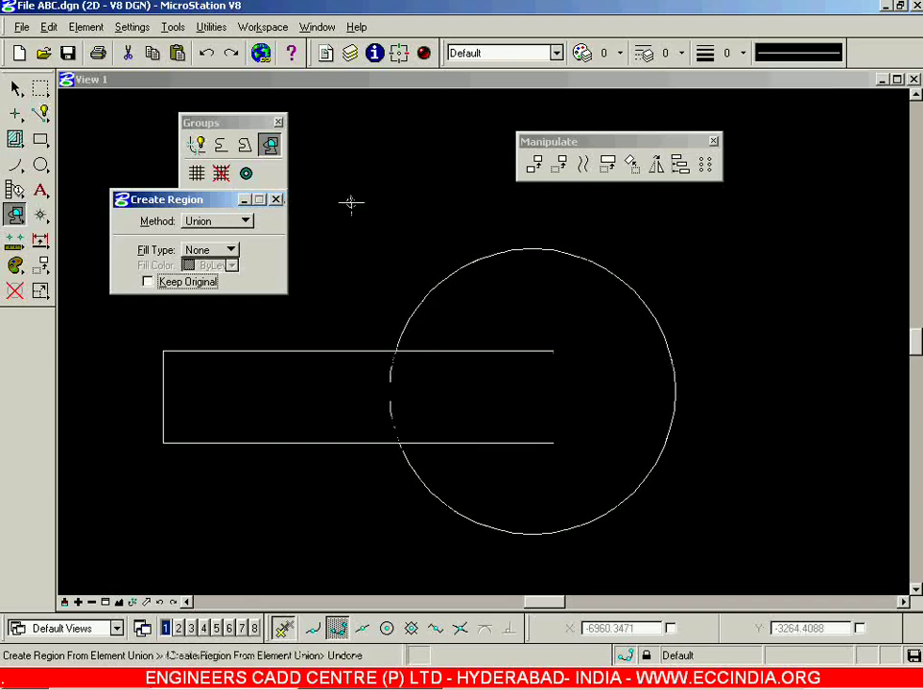
# Create a Difference region by subtracting the wide block from the circle without keeping the originals, and undo it
pyautogui.click(244, 223)
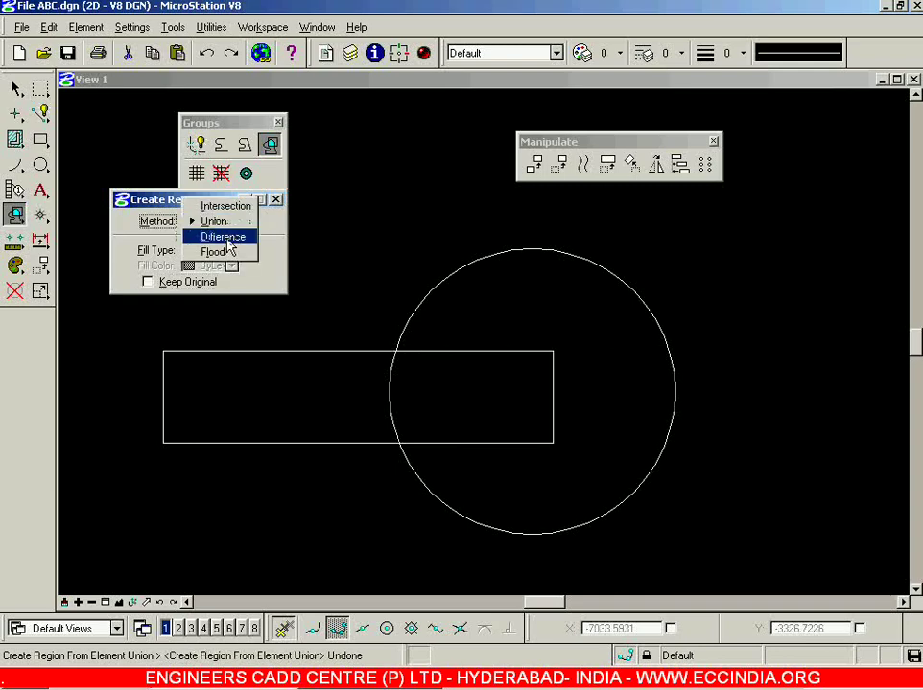
pyautogui.click(228, 237)
pyautogui.click(456, 273)
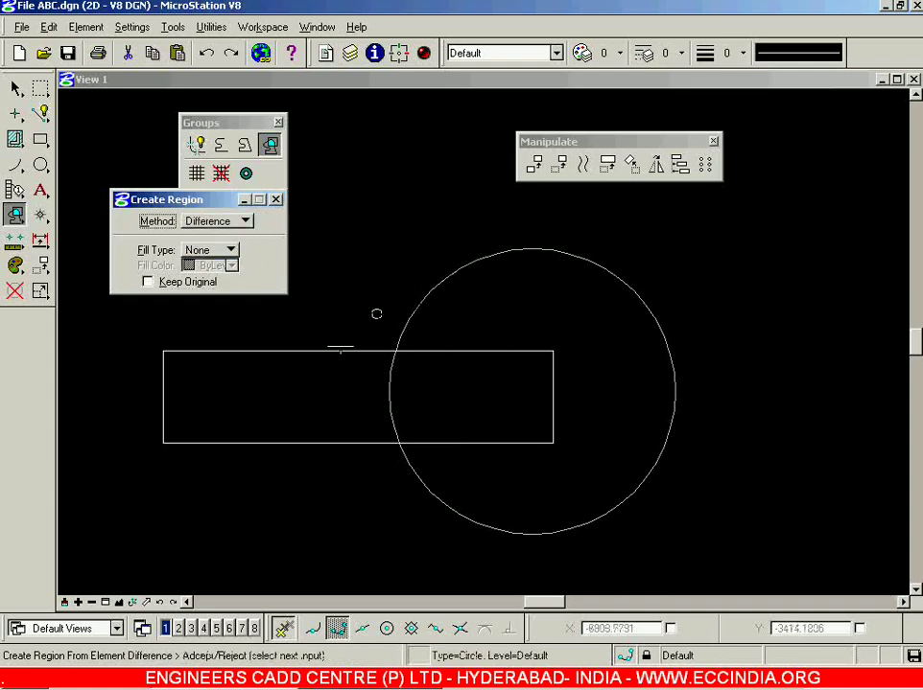
pyautogui.click(330, 347)
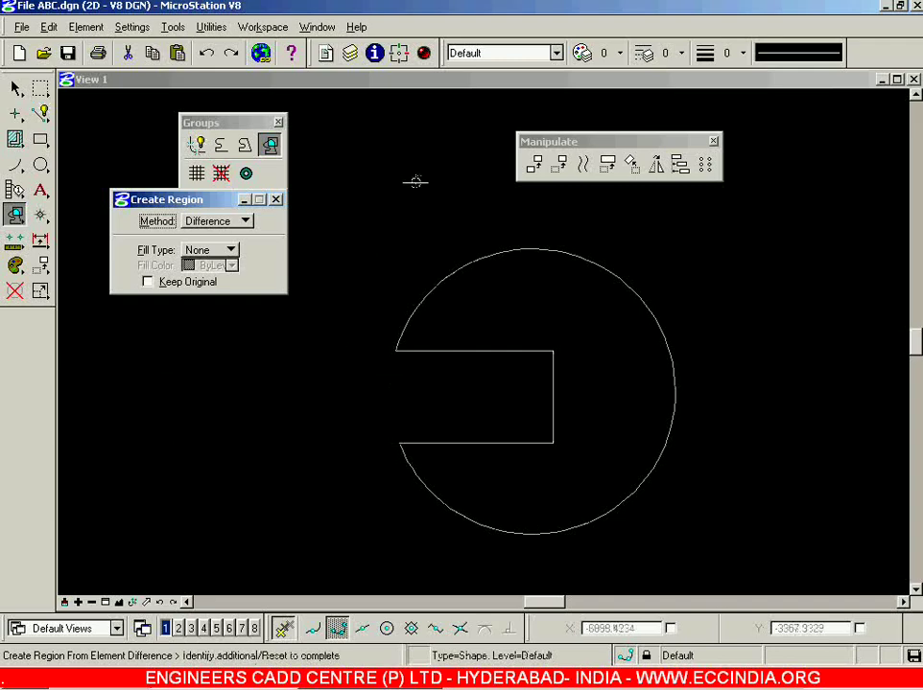
pyautogui.rightClick(490, 249)
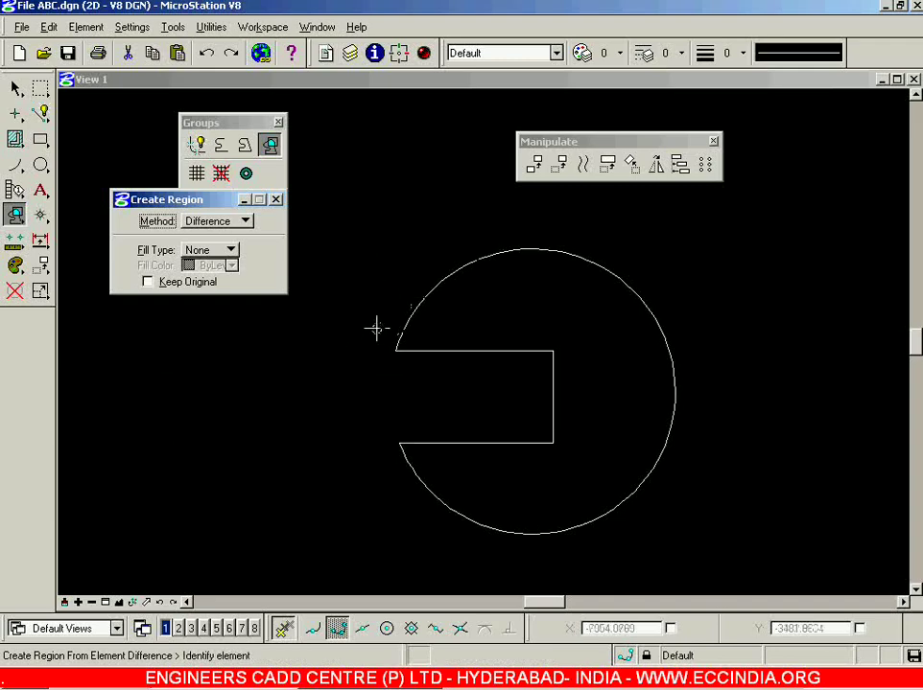
pyautogui.hotkey('ctrl', 'z')
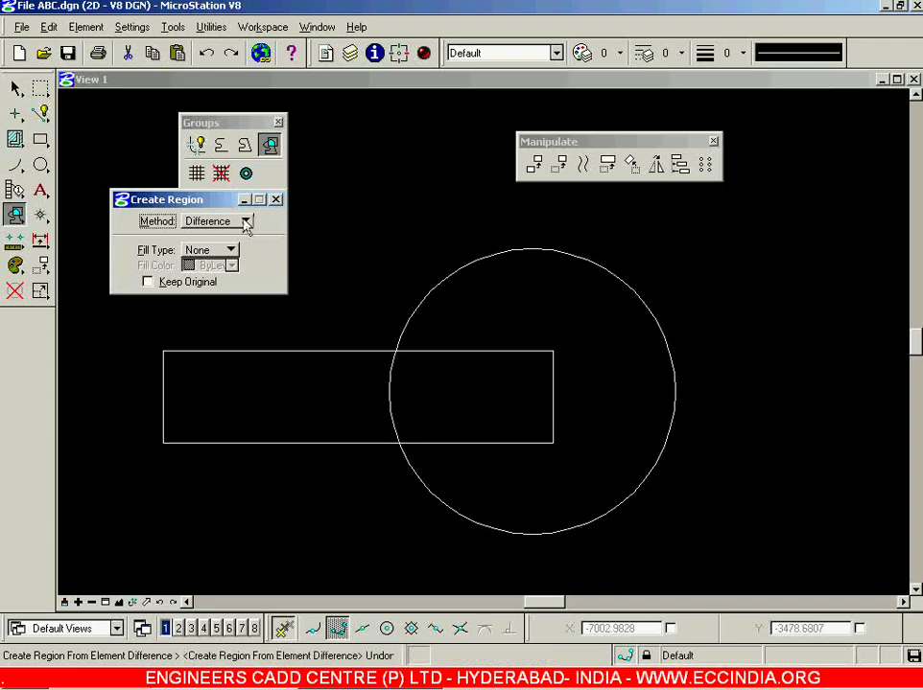
# Create a Flood region from the overlap of the circle and block, without keeping the originals
pyautogui.click(246, 221)
pyautogui.click(228, 238)
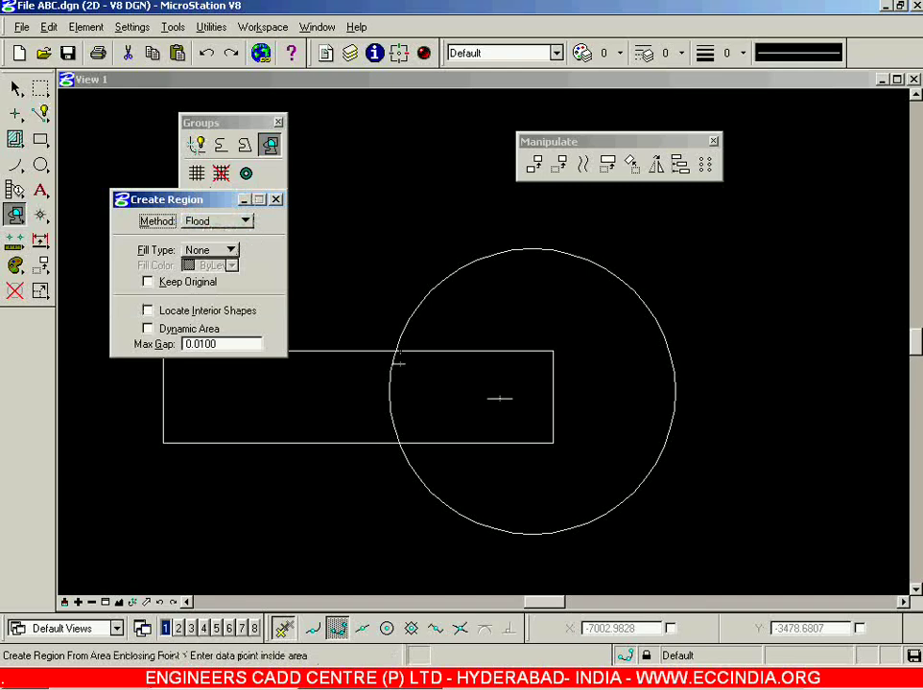
pyautogui.click(448, 376)
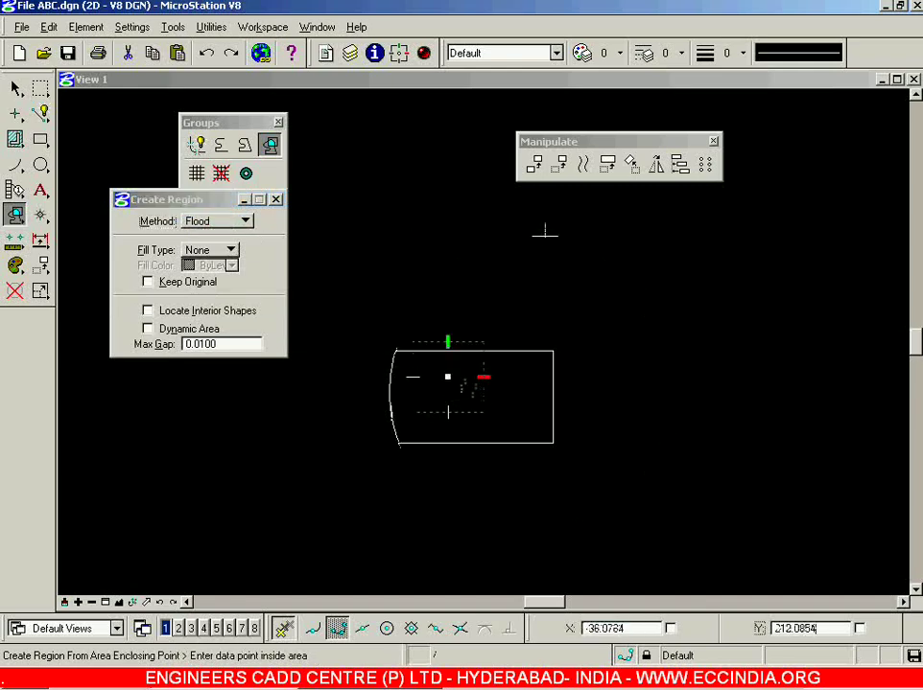
pyautogui.click(853, 214)
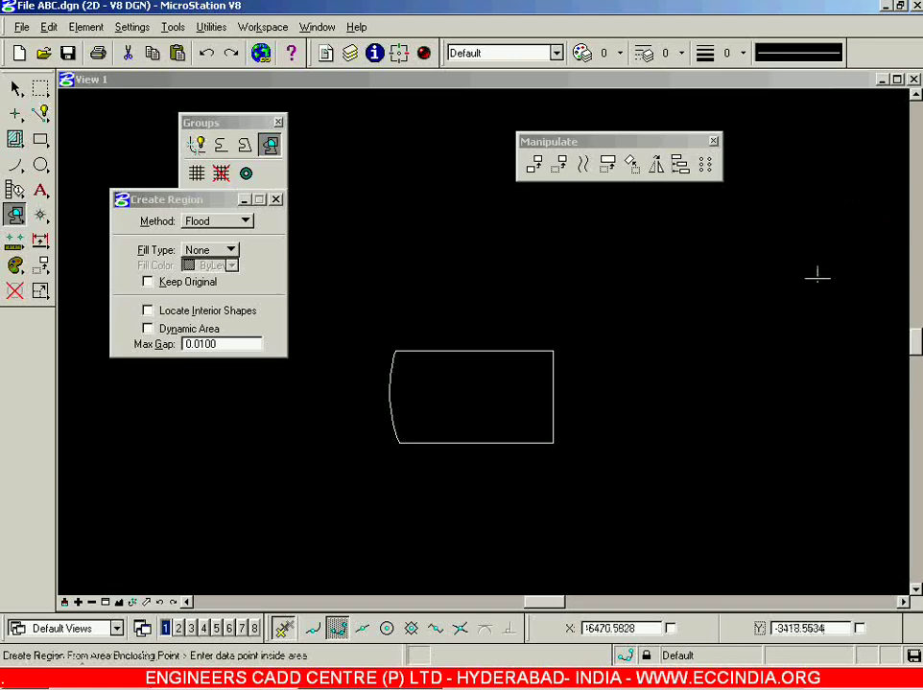
pyautogui.click(817, 276)
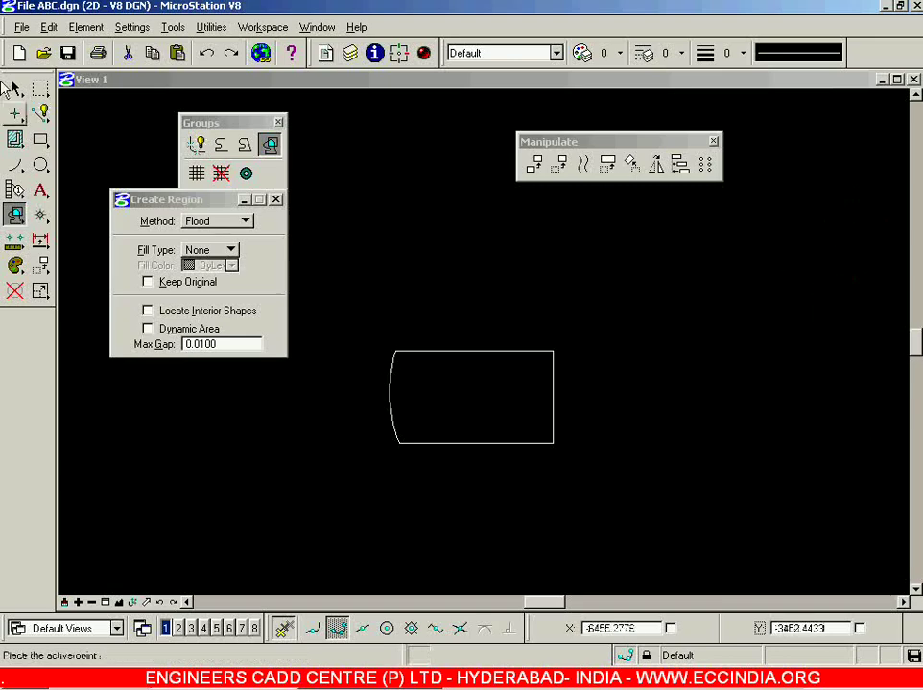
# Review the Create Region methods once more, switch to Union, and close the tool settings
pyautogui.click(12, 88)
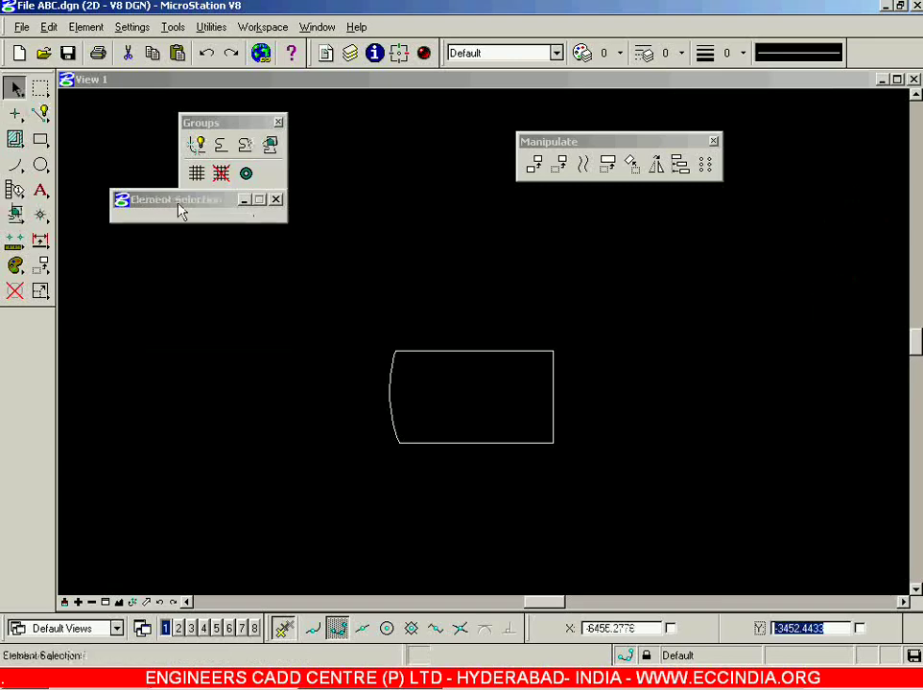
pyautogui.click(269, 146)
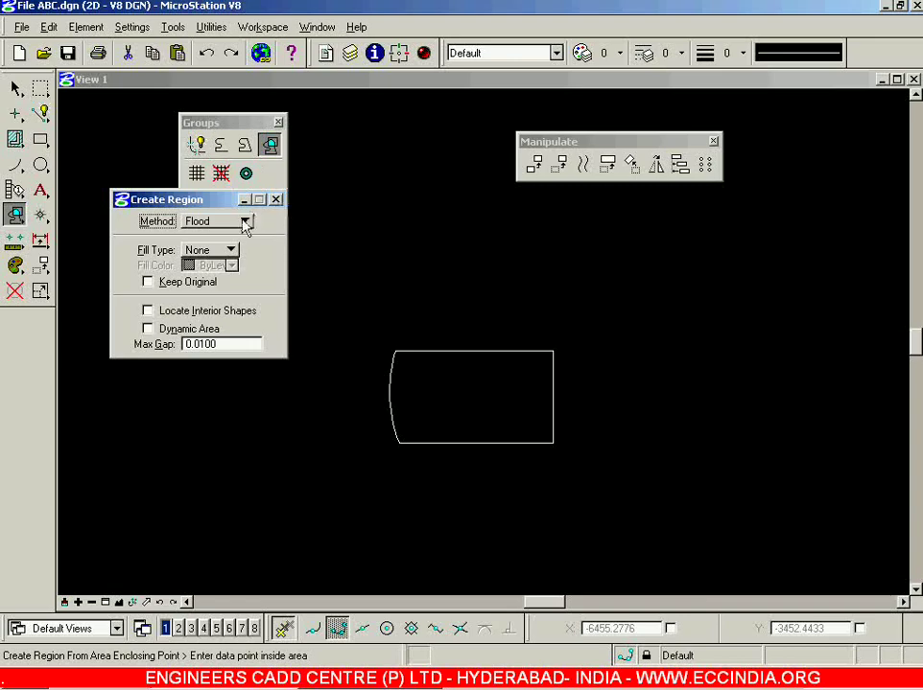
pyautogui.click(245, 222)
pyautogui.click(217, 189)
pyautogui.click(275, 200)
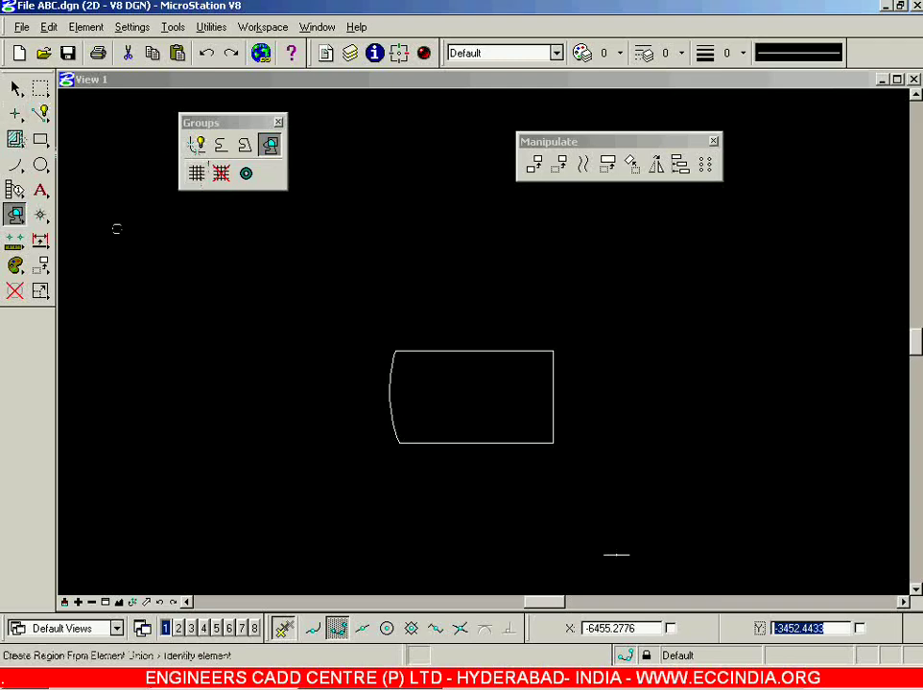
# Delete the remaining flood region to clear the view
pyautogui.rightClick(778, 641)
pyautogui.click(810, 603)
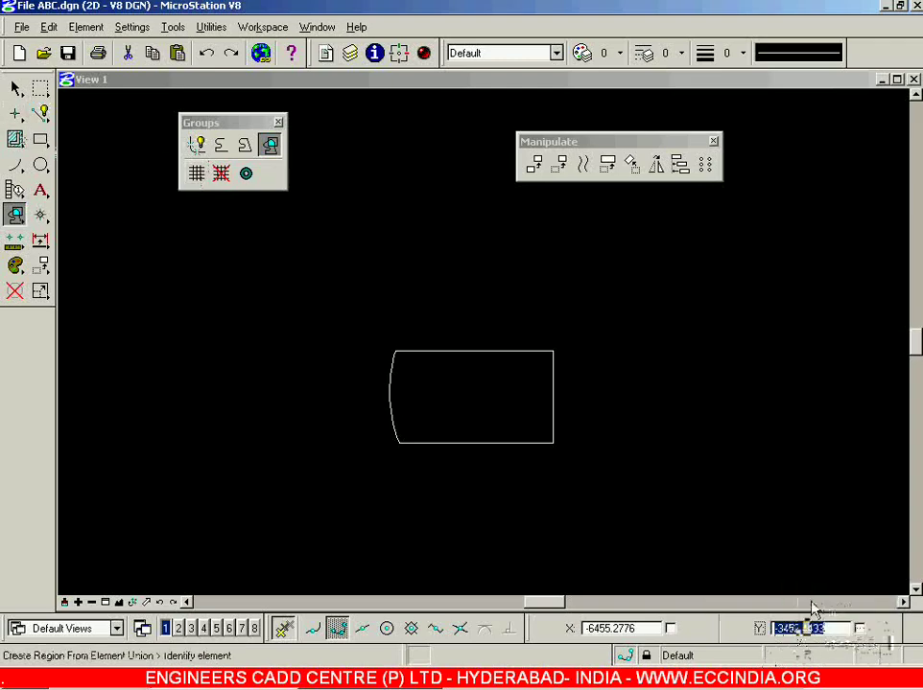
pyautogui.press('Delete')
pyautogui.click(41, 165)
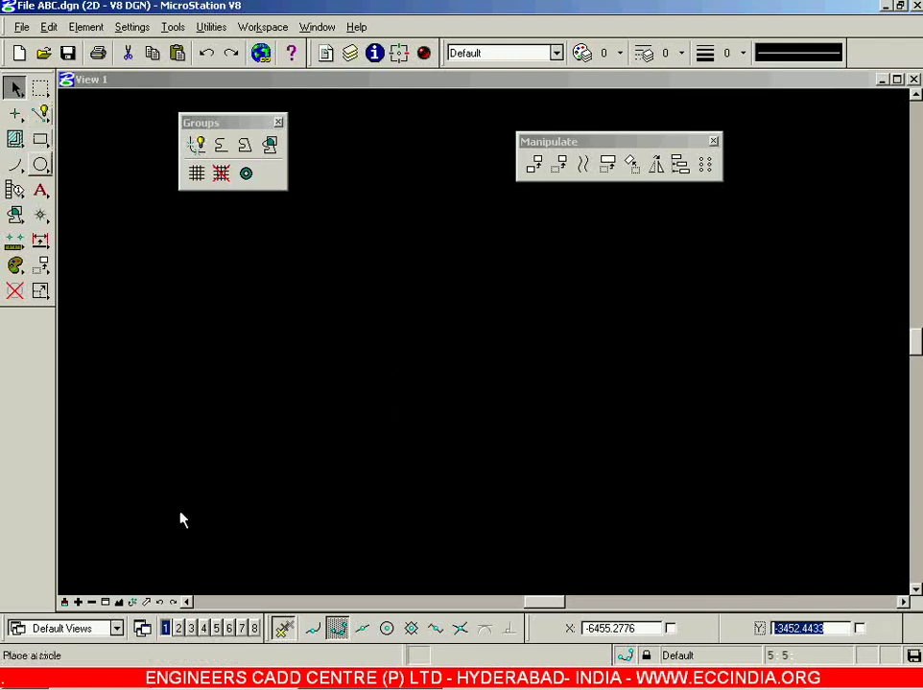
pyautogui.press('Escape')
# Place the first vertex of a sharp-cornered SmartLine at X 0, Y 0
pyautogui.click(41, 113)
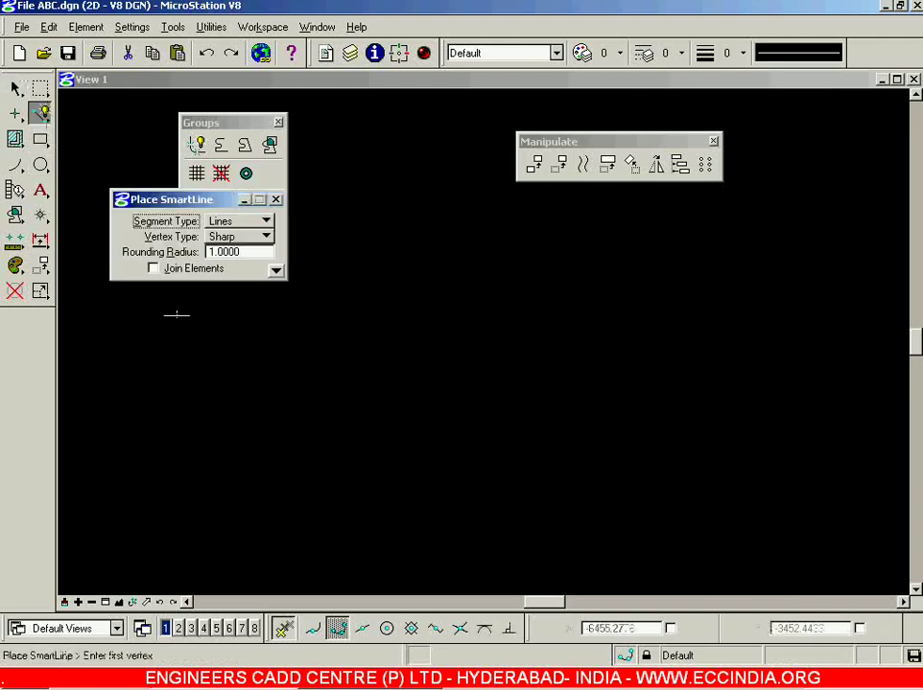
pyautogui.doubleClick(645, 633)
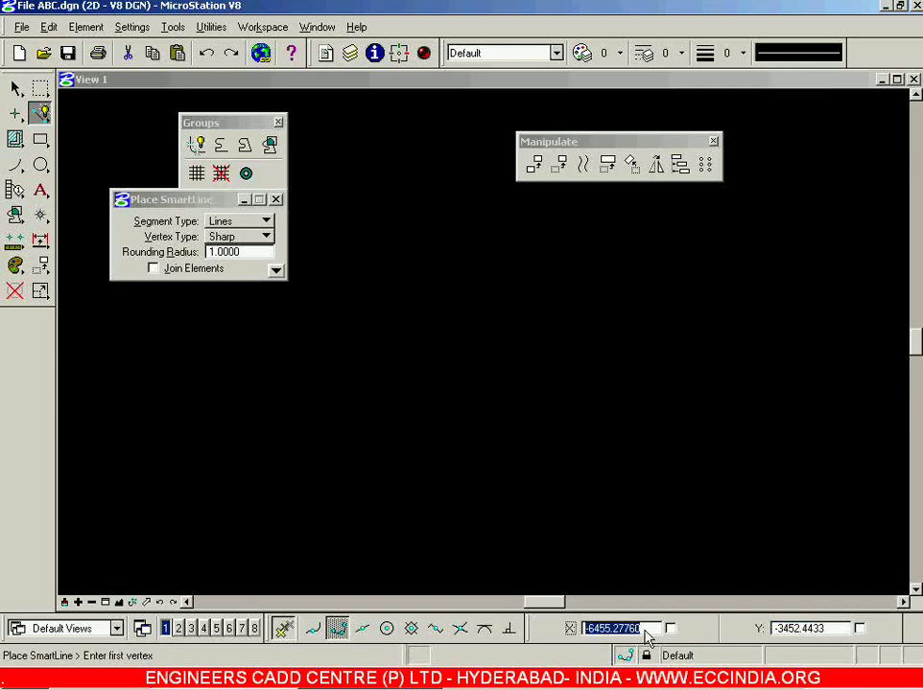
pyautogui.write('0')
pyautogui.press('Tab')
pyautogui.write('0')
pyautogui.press('Return')
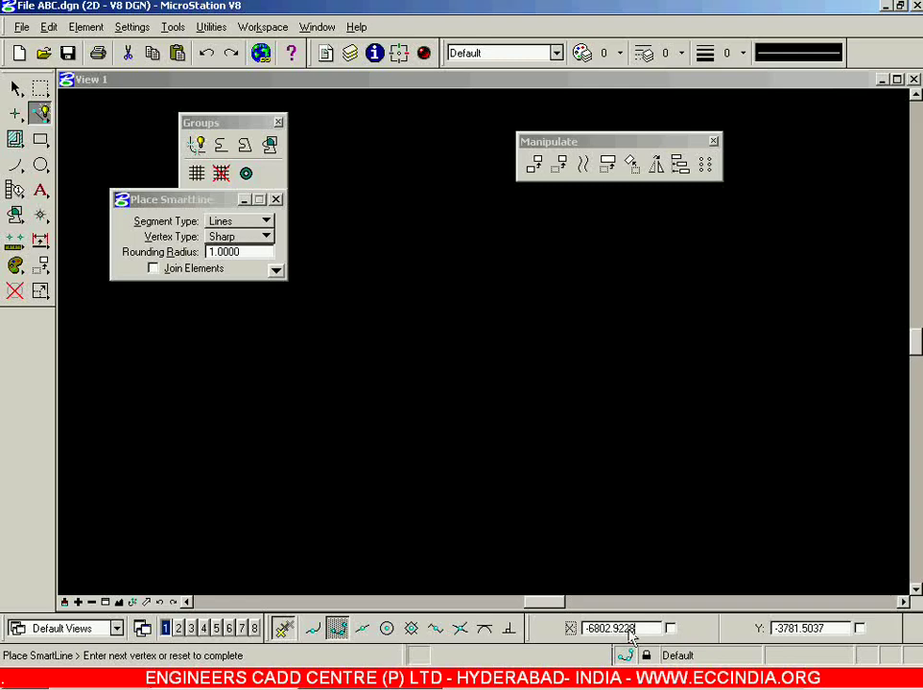
# Finish the SmartLine with its second vertex at X -10, Y 0, and fit the view to it
pyautogui.moveTo(645, 633); pyautogui.dragTo(539, 634)
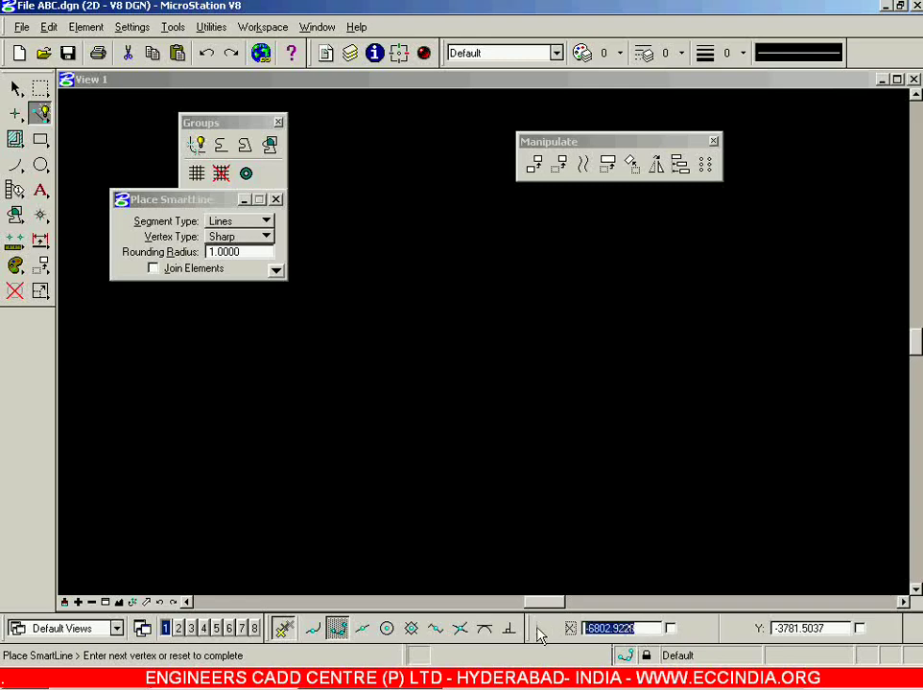
pyautogui.write('10')
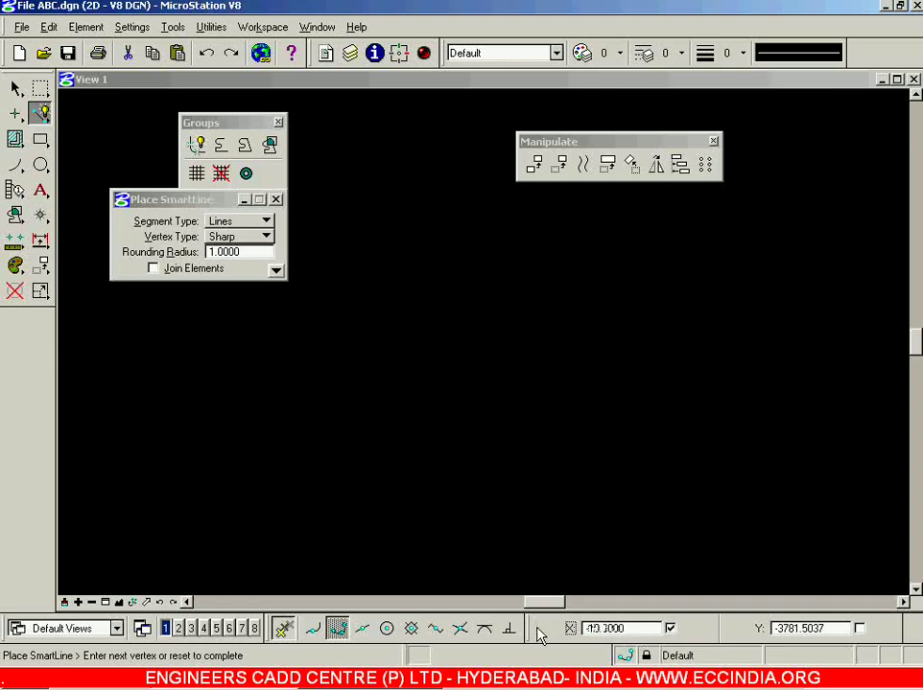
pyautogui.press('Tab')
pyautogui.write('0')
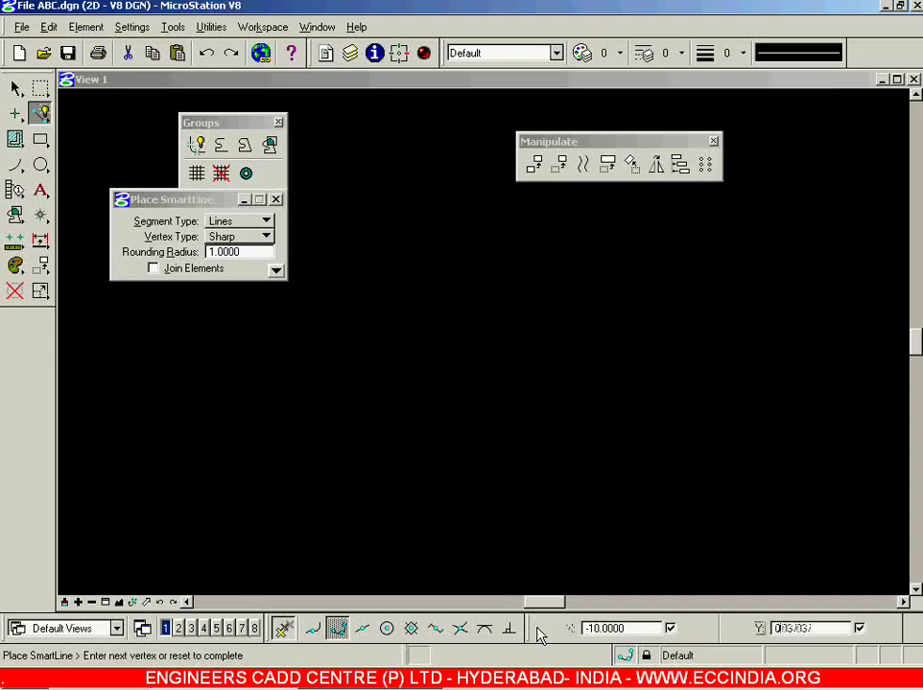
pyautogui.click(536, 566)
pyautogui.rightClick(535, 567)
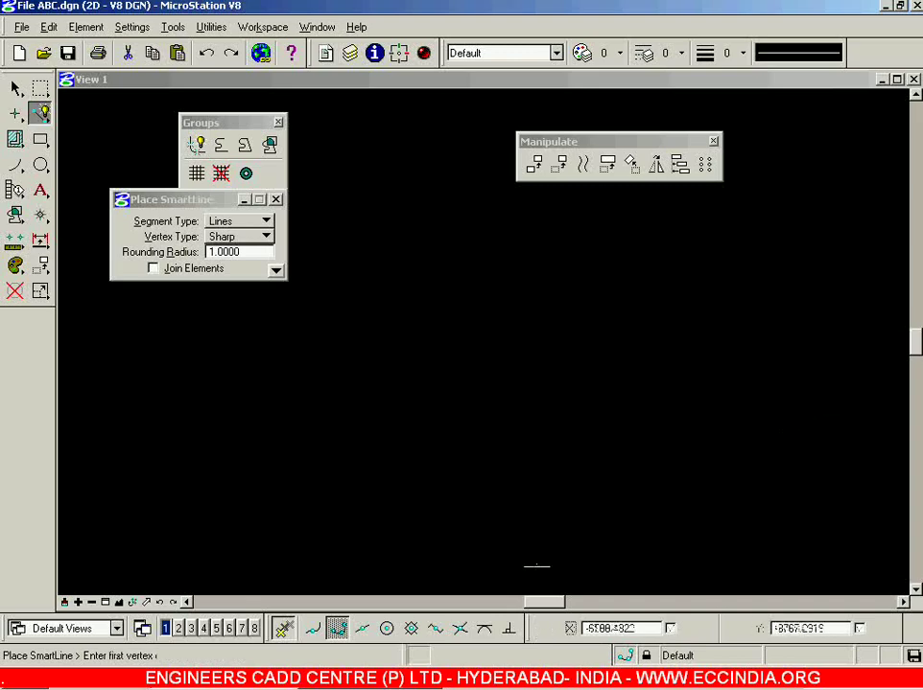
pyautogui.click(119, 603)
pyautogui.click(651, 462)
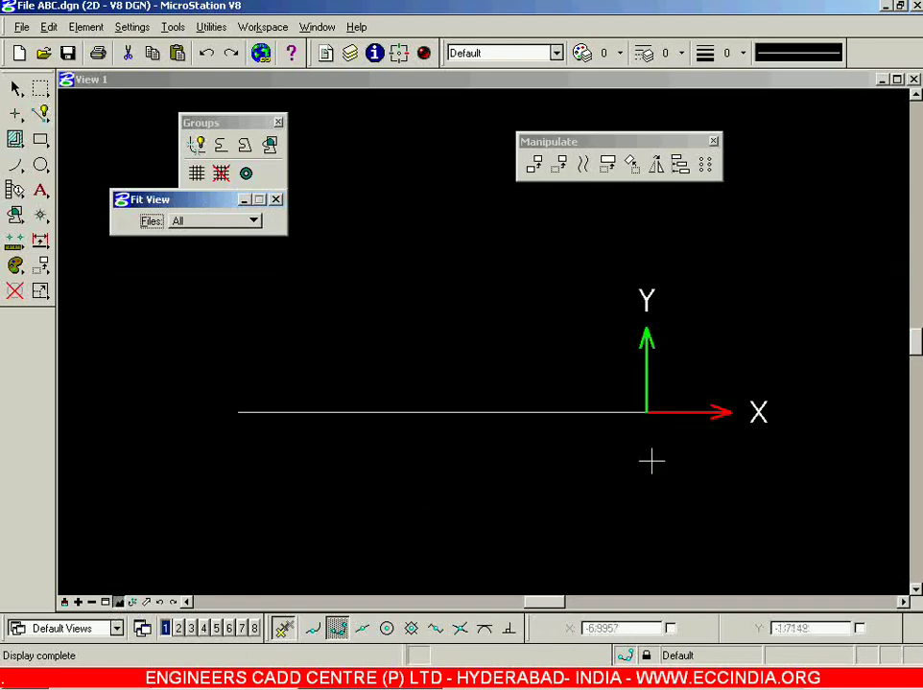
# Delete the horizontal line and shift the view so that the origin axes sit in the lower-left corner
pyautogui.click(14, 290)
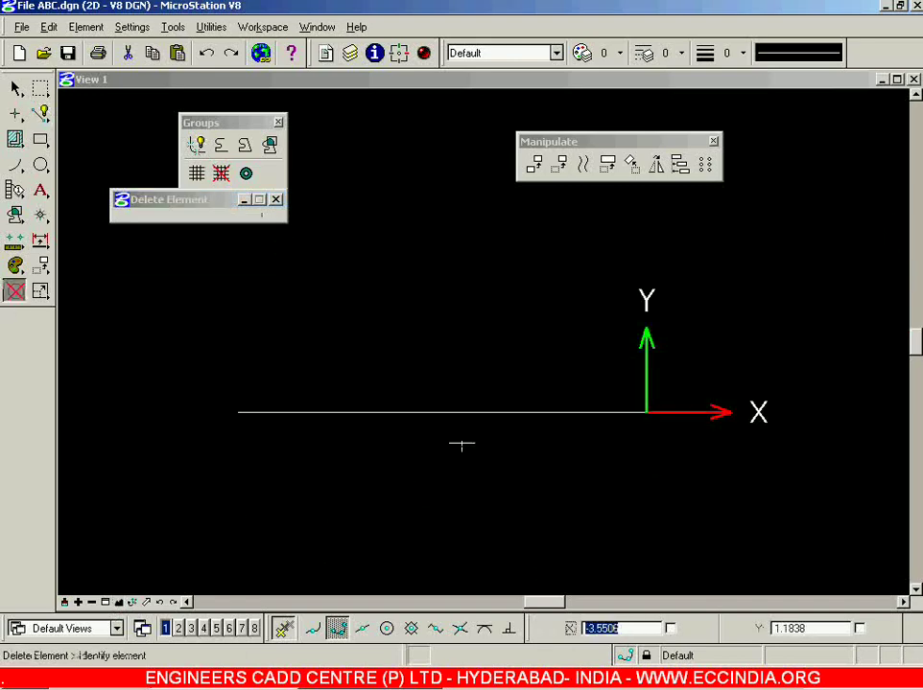
pyautogui.click(600, 412)
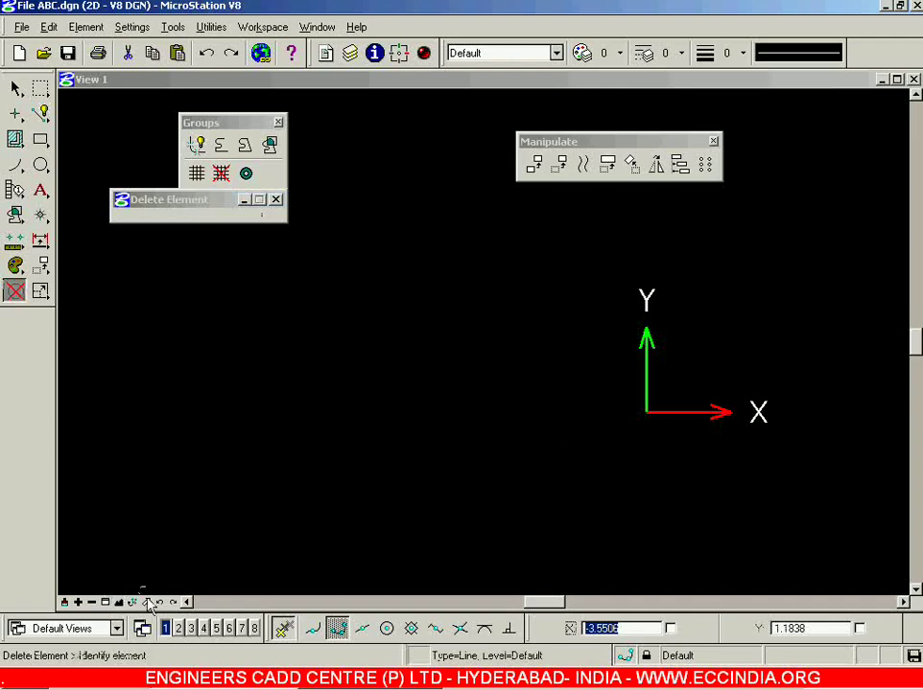
pyautogui.click(145, 602)
pyautogui.moveTo(680, 391); pyautogui.dragTo(117, 558)
pyautogui.rightClick(109, 241)
pyautogui.click(15, 87)
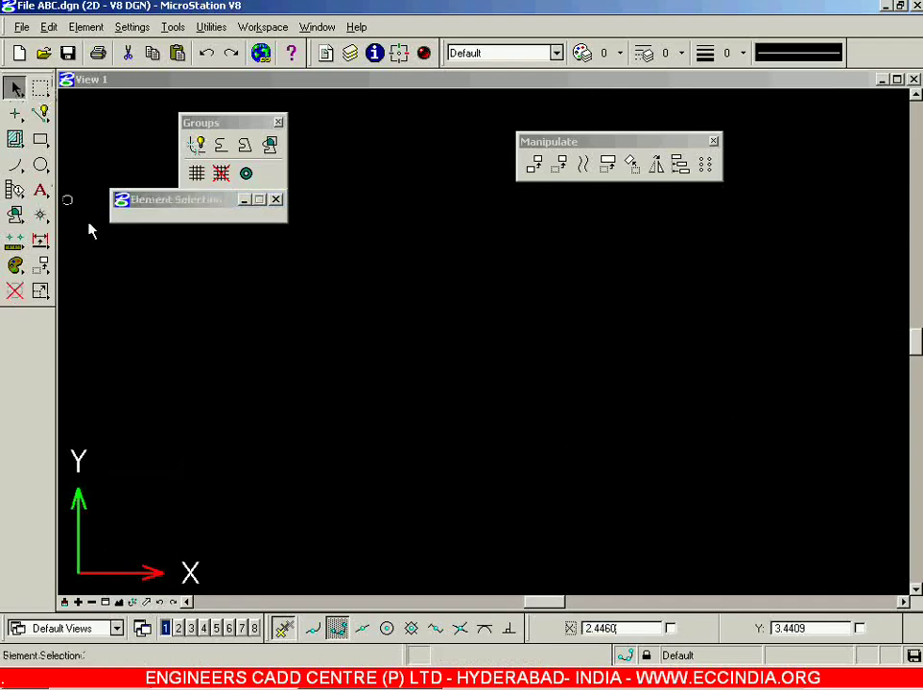
pyautogui.click(125, 292)
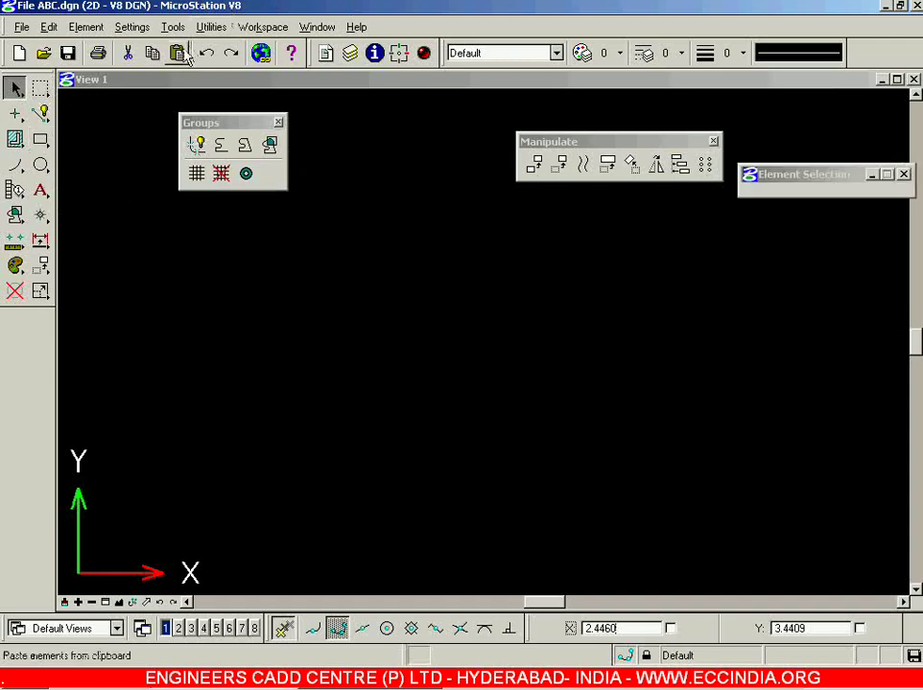
# Place three separate unfilled orthogonal blocks in a row: a wide one, a tall narrow one, and another wide one
pyautogui.click(40, 140)
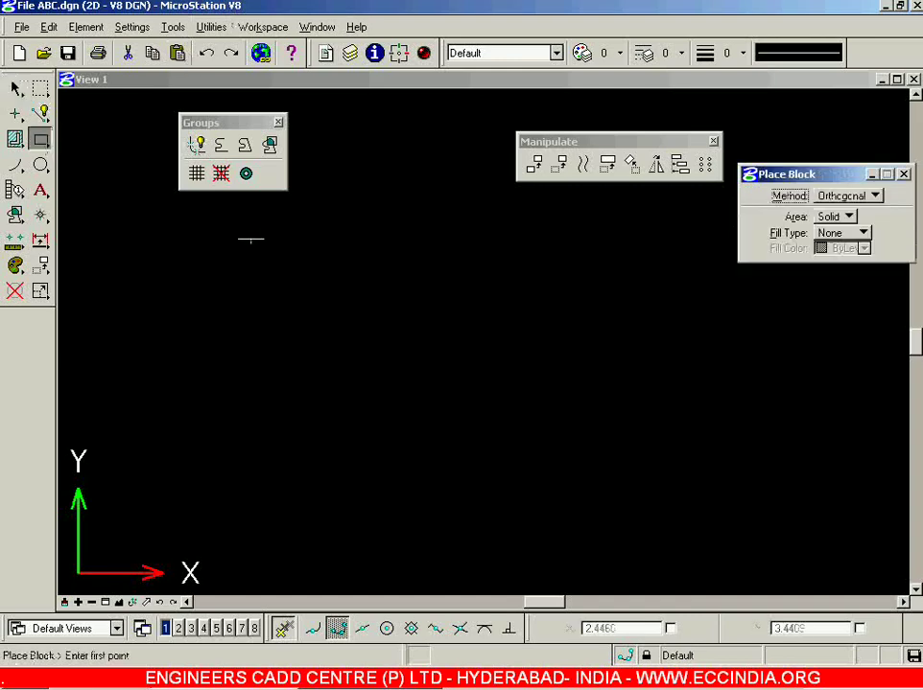
pyautogui.click(192, 236)
pyautogui.click(287, 299)
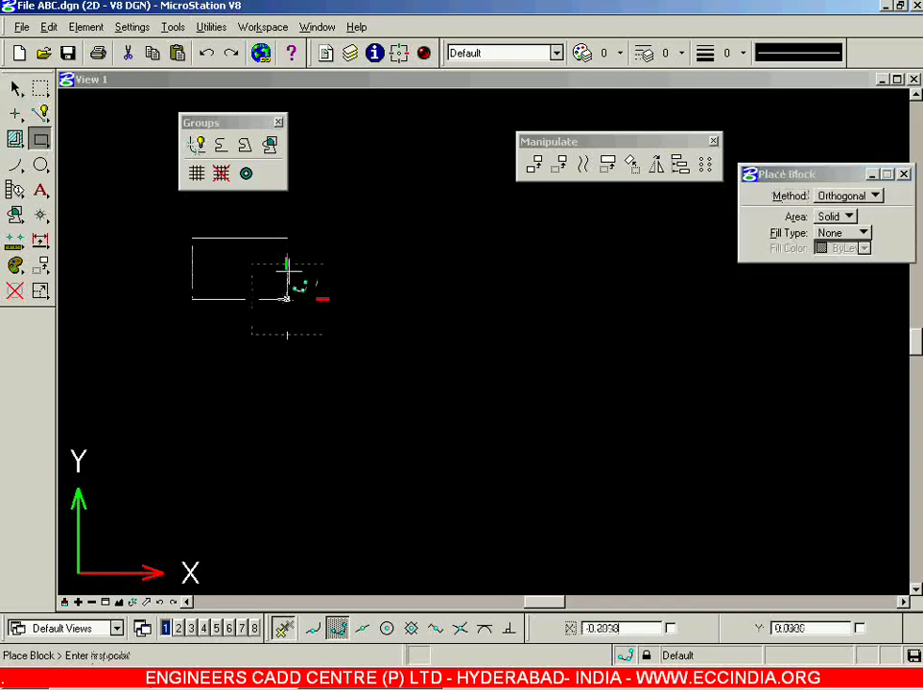
pyautogui.click(423, 203)
pyautogui.click(387, 303)
pyautogui.click(535, 244)
pyautogui.click(634, 293)
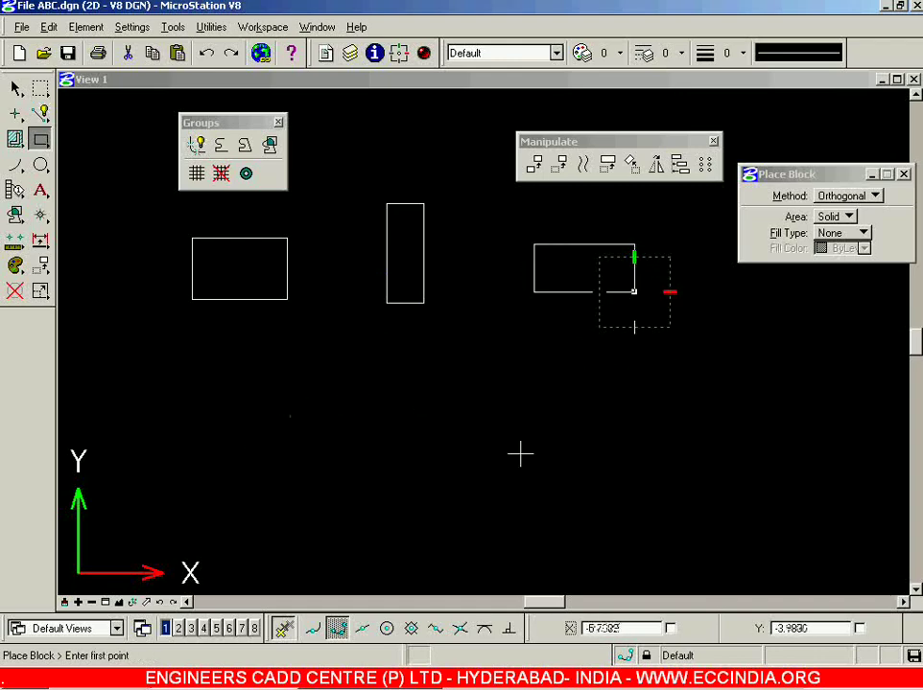
# Place two more orthogonal blocks below the row: a low wide one under the third block and a nearly square one under the first
pyautogui.click(670, 409)
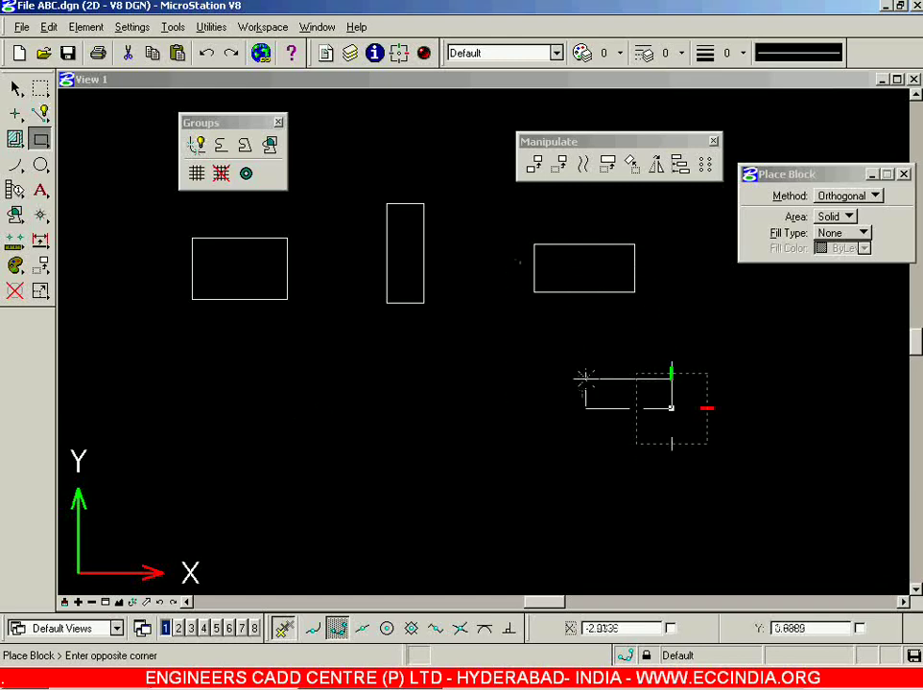
pyautogui.click(585, 381)
pyautogui.click(242, 411)
pyautogui.click(297, 477)
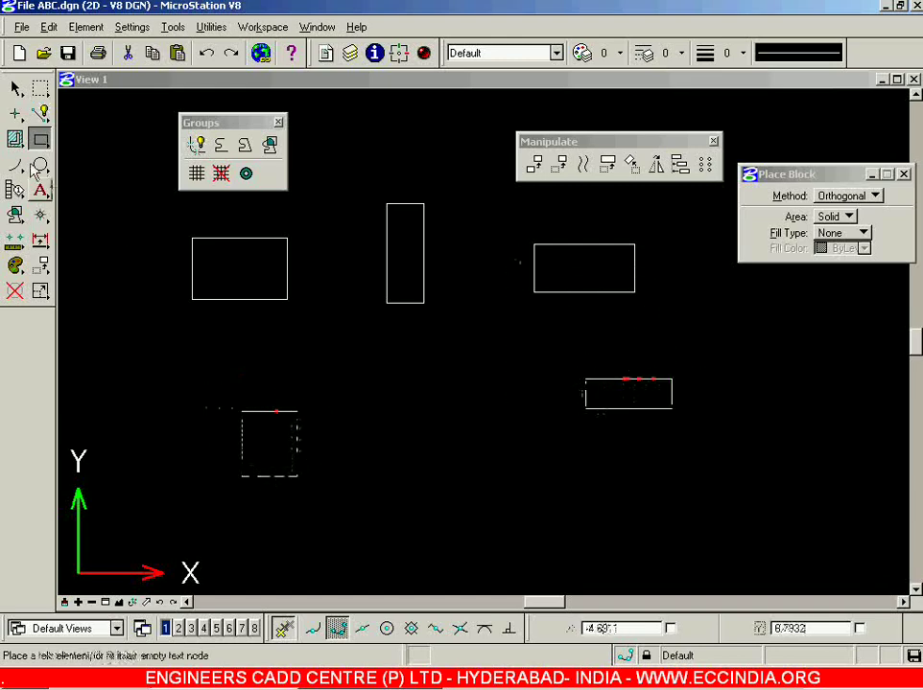
# Place three circles by center among the lower blocks: one about 2.4 in diameter and two smaller ones about 1.8
pyautogui.click(39, 166)
pyautogui.click(405, 440)
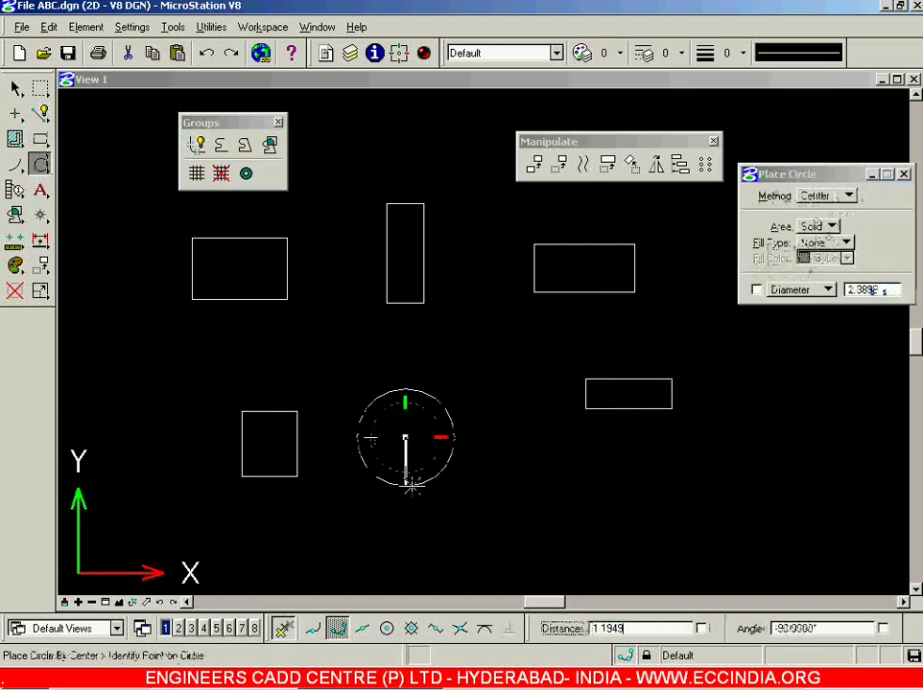
pyautogui.click(408, 485)
pyautogui.click(628, 497)
pyautogui.click(593, 497)
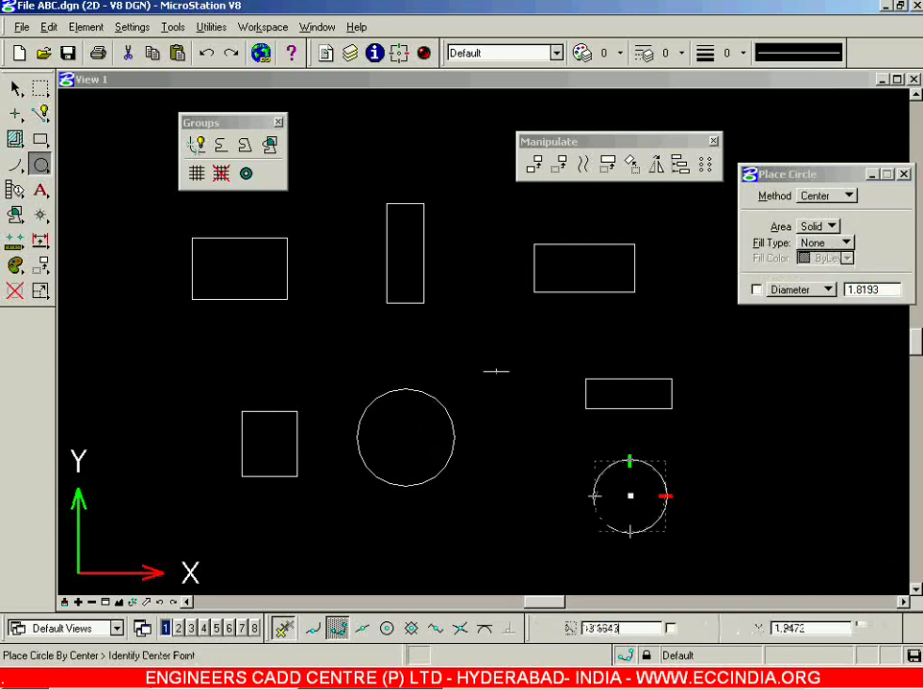
pyautogui.click(500, 365)
pyautogui.click(508, 403)
# Select the three circles and the two rightmost blocks together and move them right, well clear of the remaining blocks
pyautogui.click(16, 90)
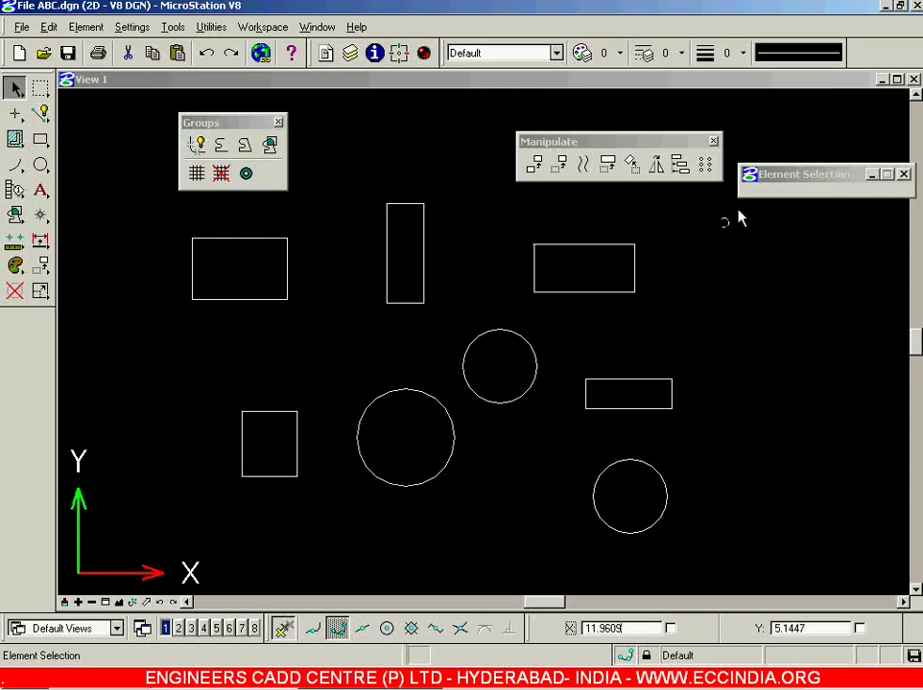
pyautogui.click(703, 267)
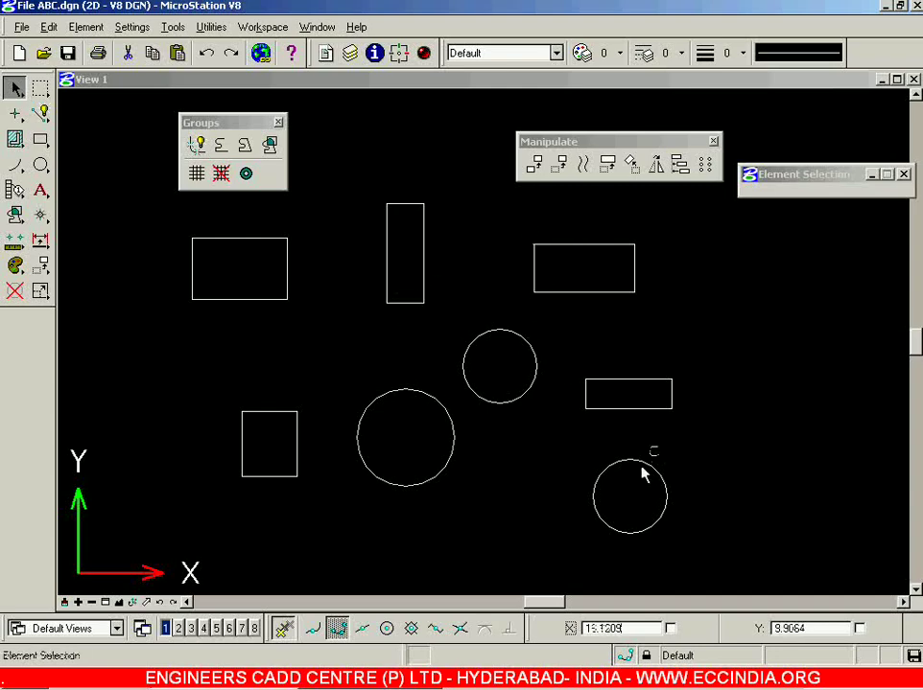
pyautogui.click(561, 516)
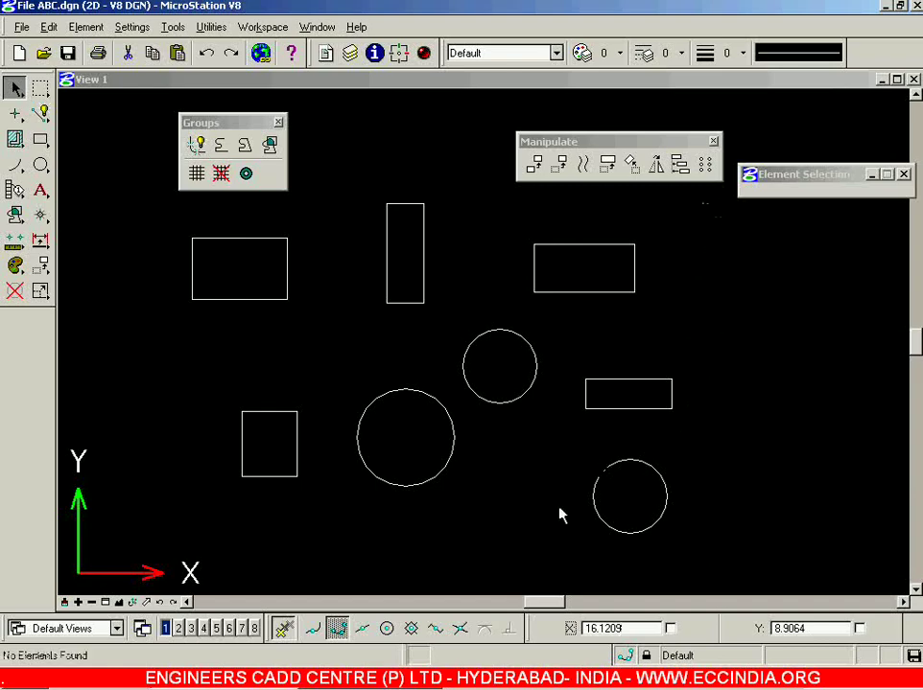
pyautogui.moveTo(718, 207); pyautogui.dragTo(461, 552)
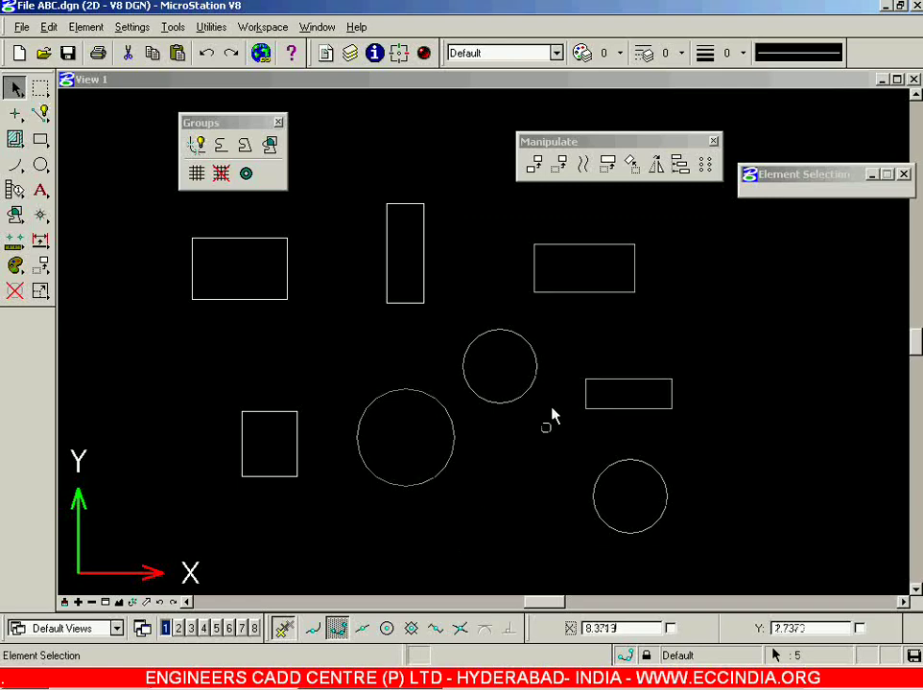
pyautogui.click(560, 164)
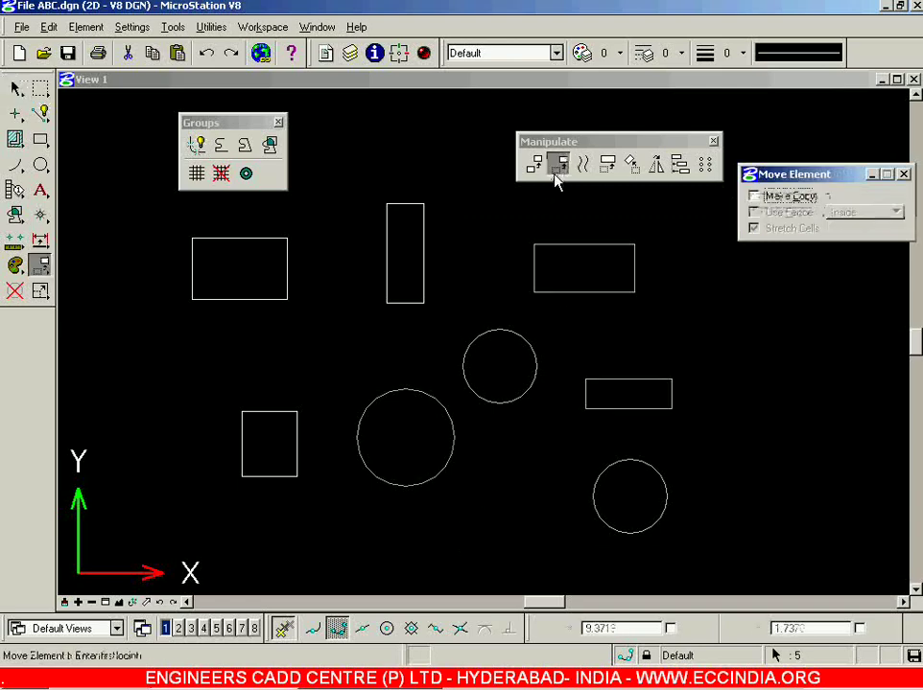
pyautogui.click(521, 281)
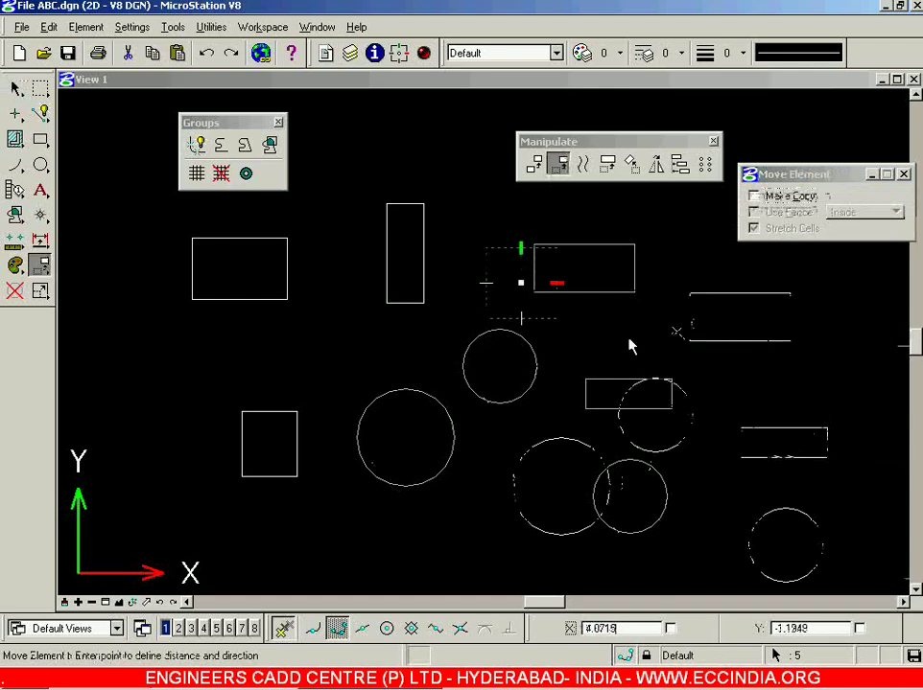
pyautogui.scroll(-2, 630, 346)
pyautogui.click(748, 324)
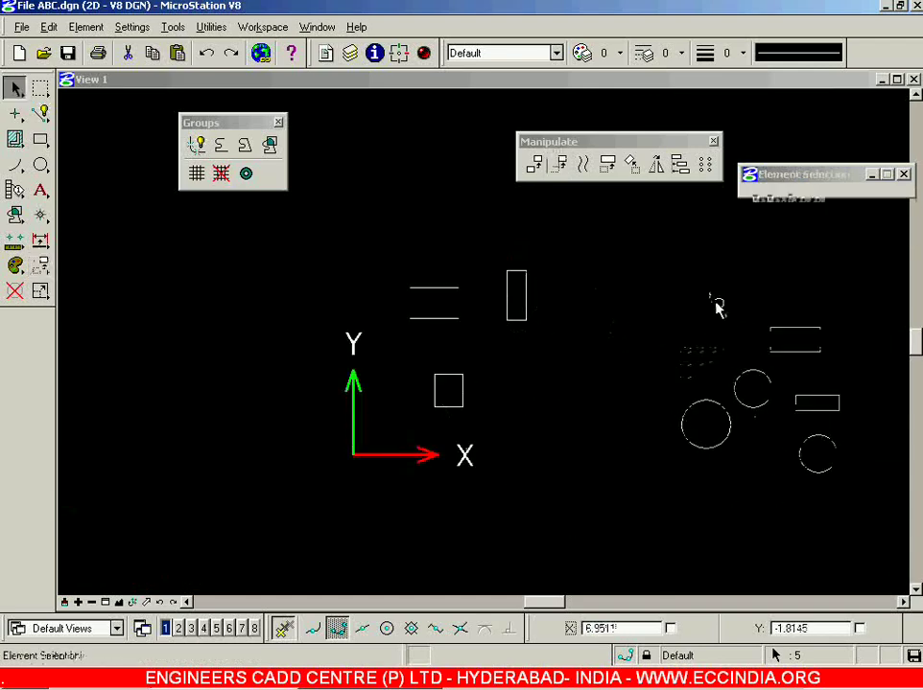
pyautogui.click(684, 330)
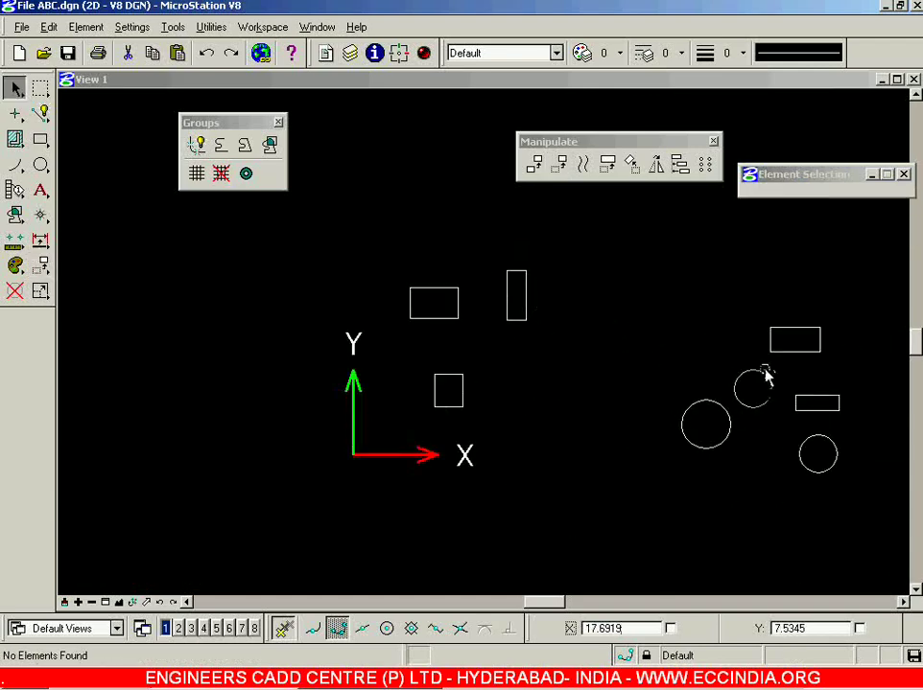
# Undo the last move of the circles and blocks, and fit all elements in the view
pyautogui.hotkey('ctrl', 'z')
pyautogui.scroll(2, 583, 273)
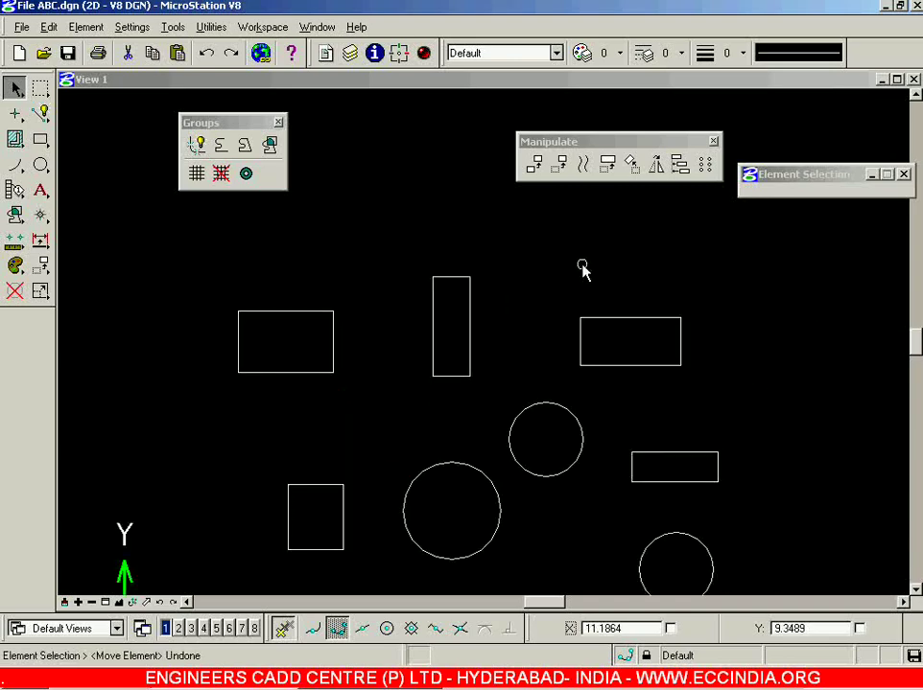
pyautogui.scroll(-2, 582, 272)
pyautogui.scroll(2, 565, 498)
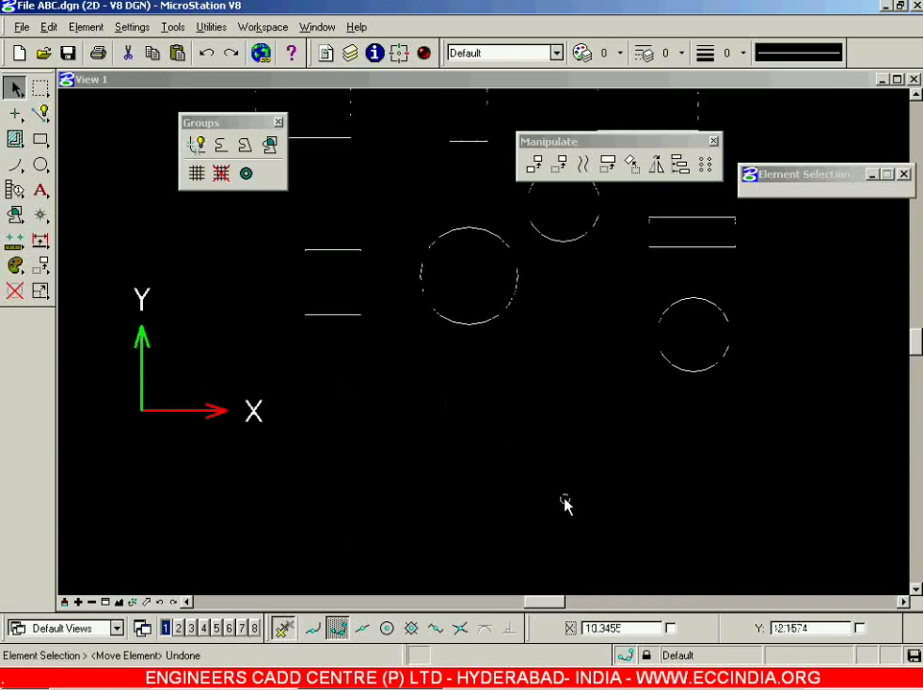
pyautogui.click(118, 603)
pyautogui.scroll(-2, 353, 459)
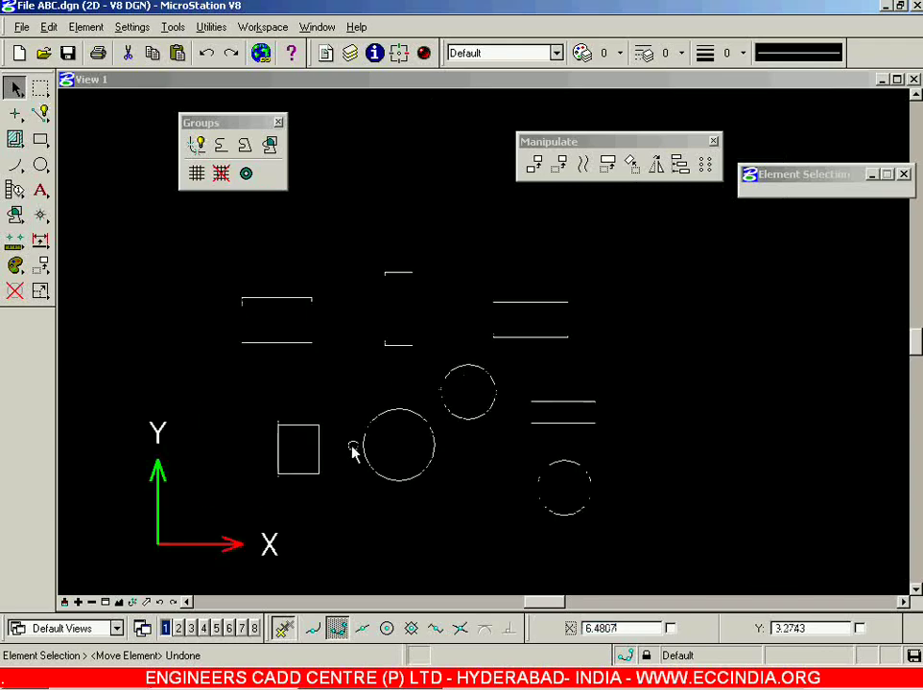
pyautogui.click(555, 167)
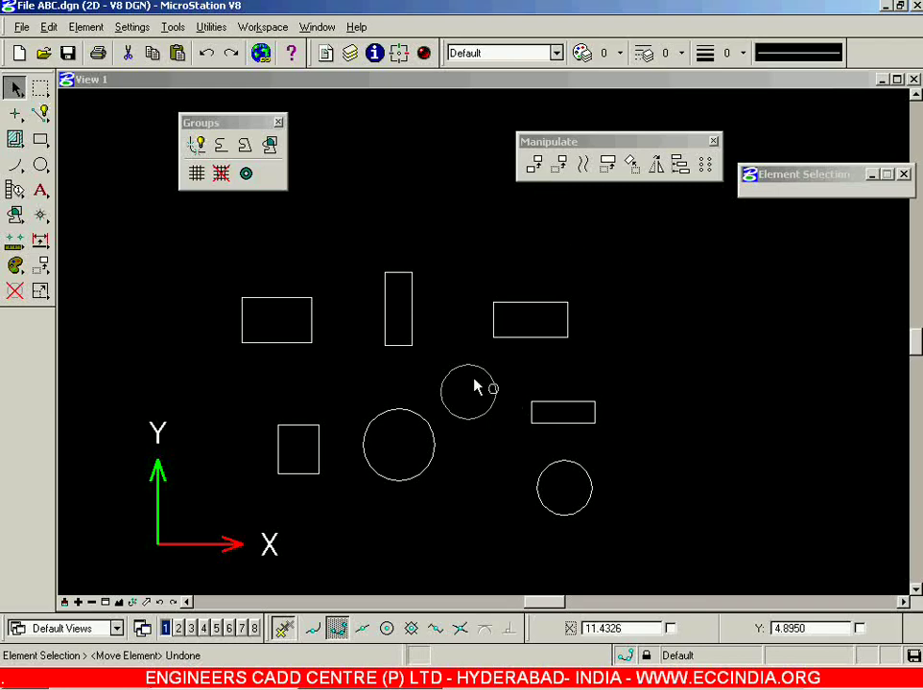
# Add the three circles to one graphic group, starting with the largest circle
pyautogui.click(196, 181)
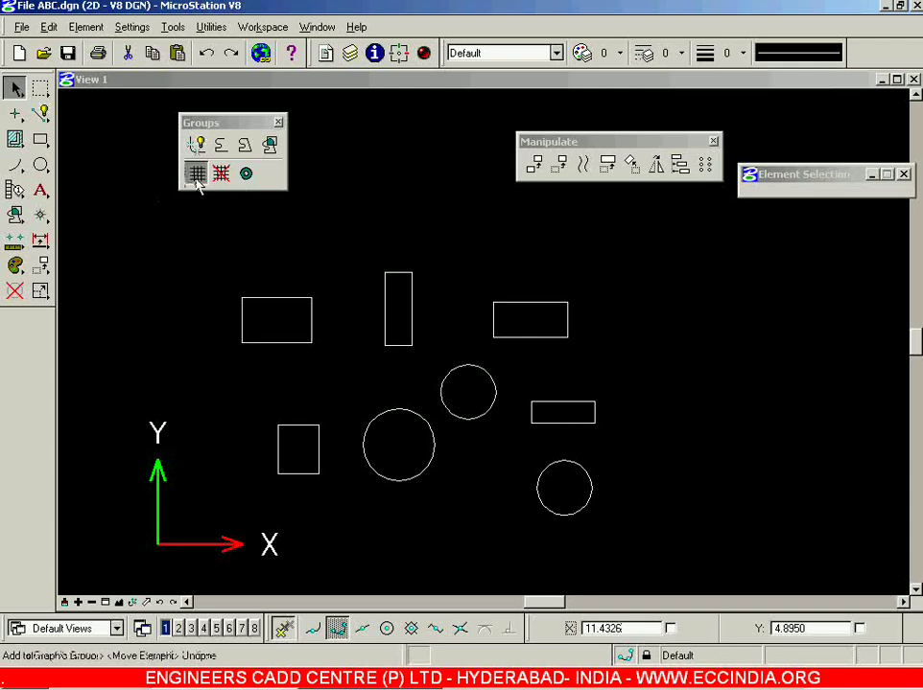
pyautogui.click(391, 411)
pyautogui.click(440, 387)
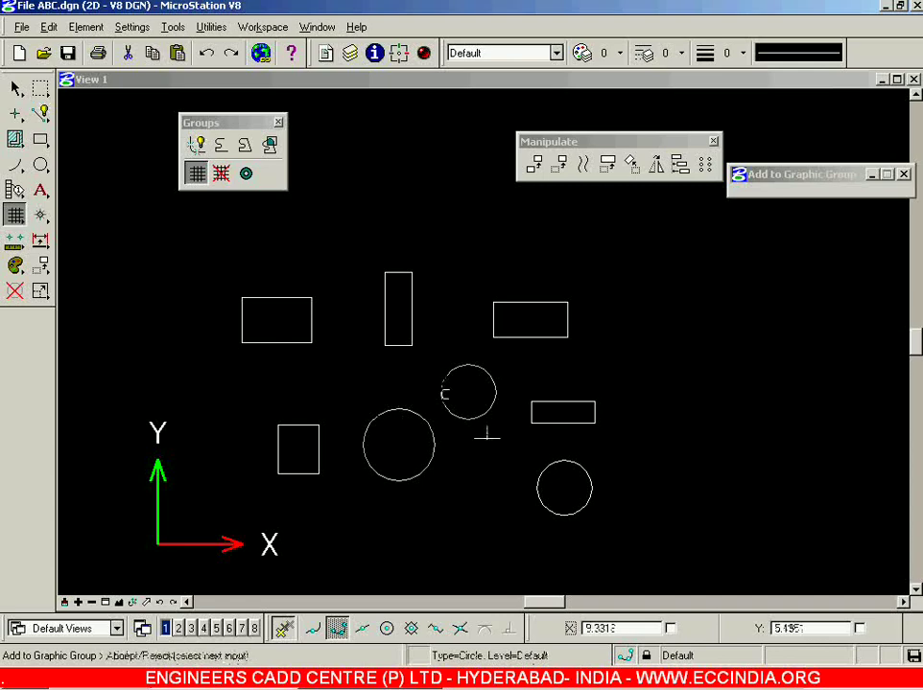
pyautogui.click(539, 476)
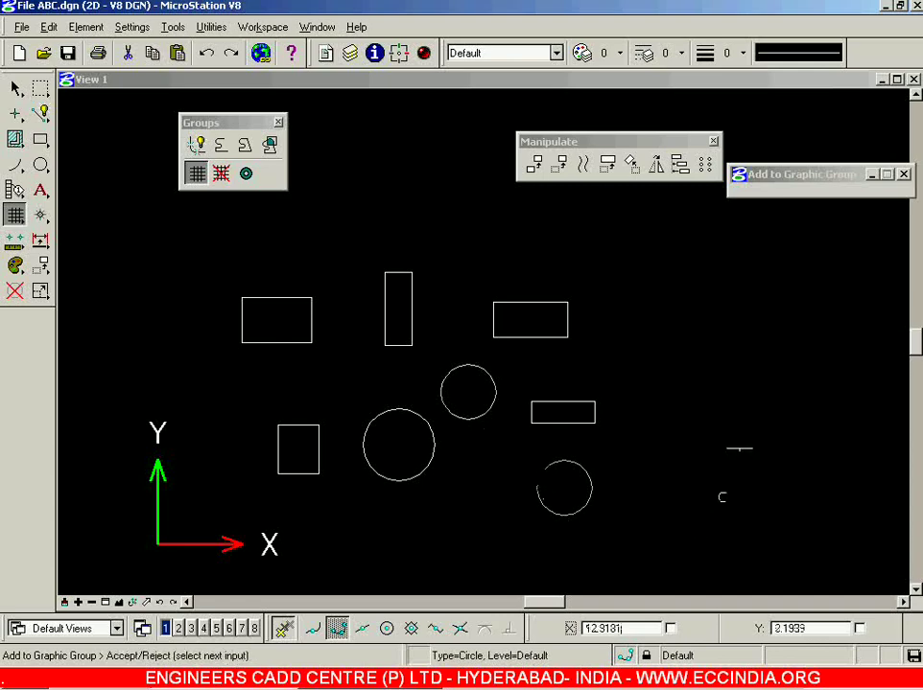
pyautogui.click(731, 380)
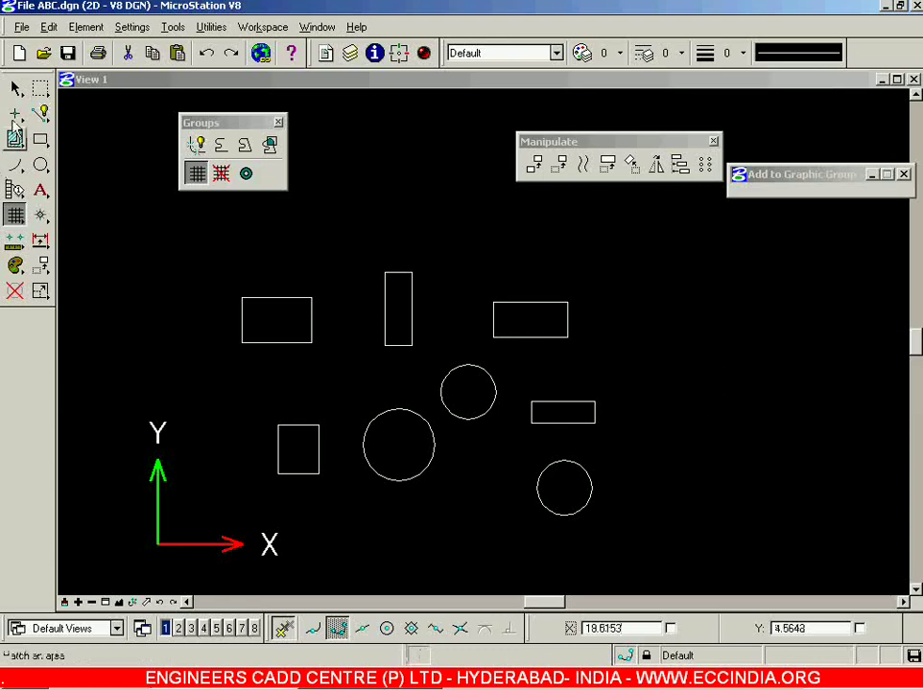
pyautogui.click(17, 90)
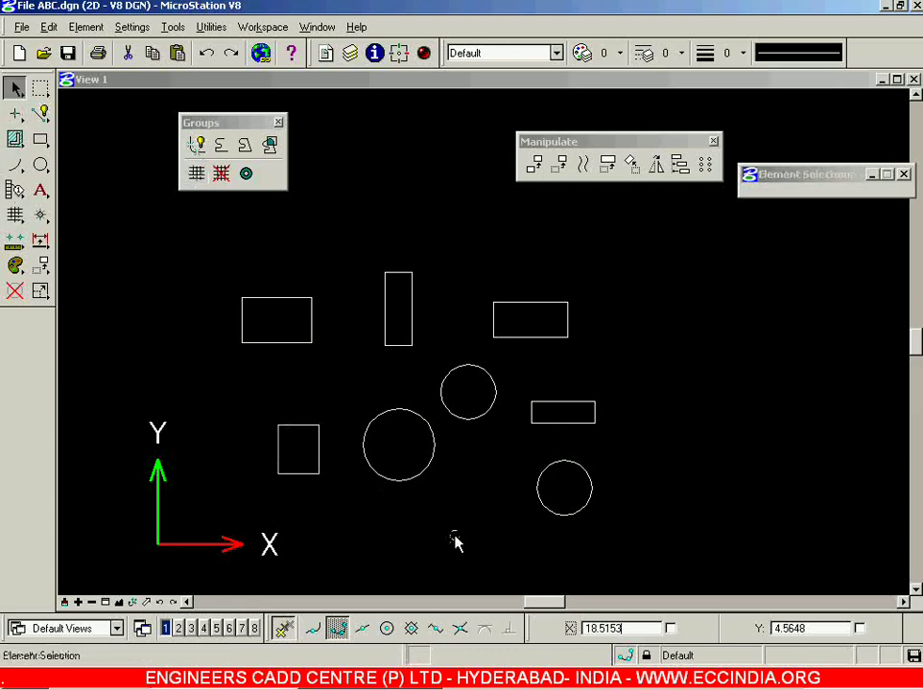
pyautogui.click(559, 165)
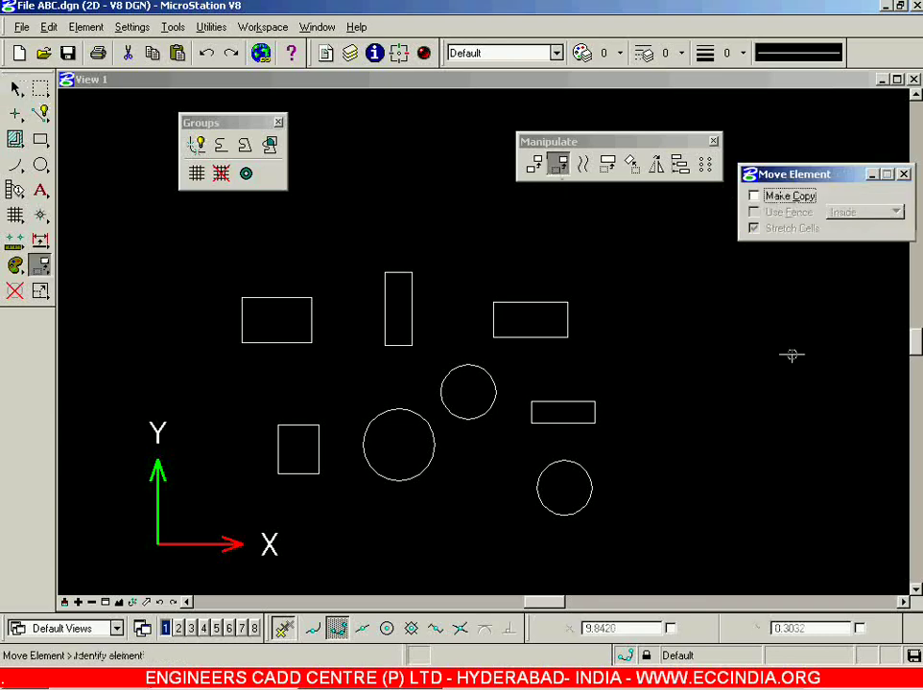
pyautogui.click(468, 365)
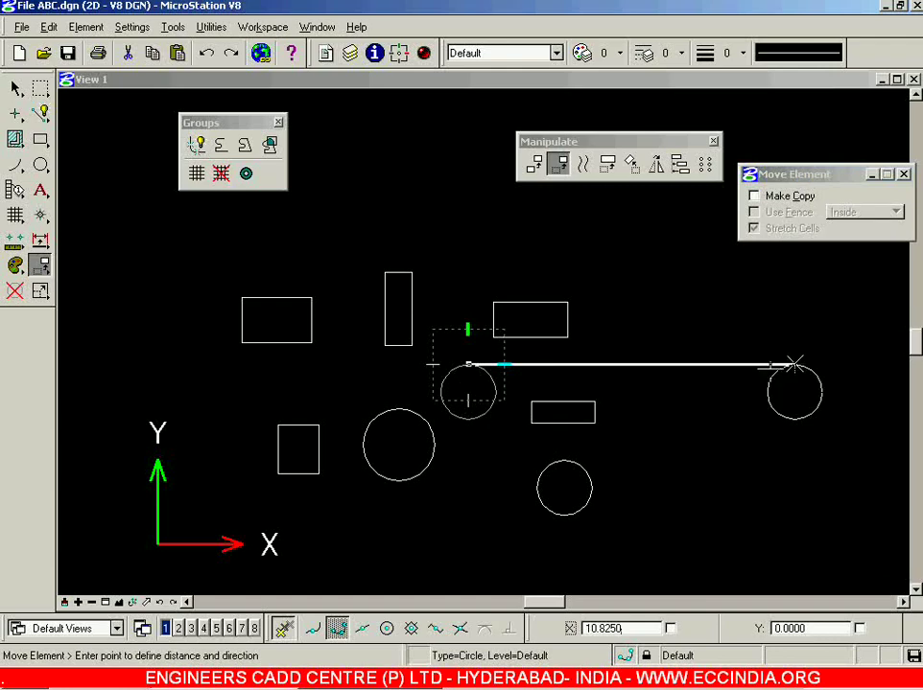
pyautogui.rightClick(512, 366)
# Turn on the Graphic Group lock and move the circle group about 10.22 in X and 2.08 in Y, clear of the blocks
pyautogui.click(647, 656)
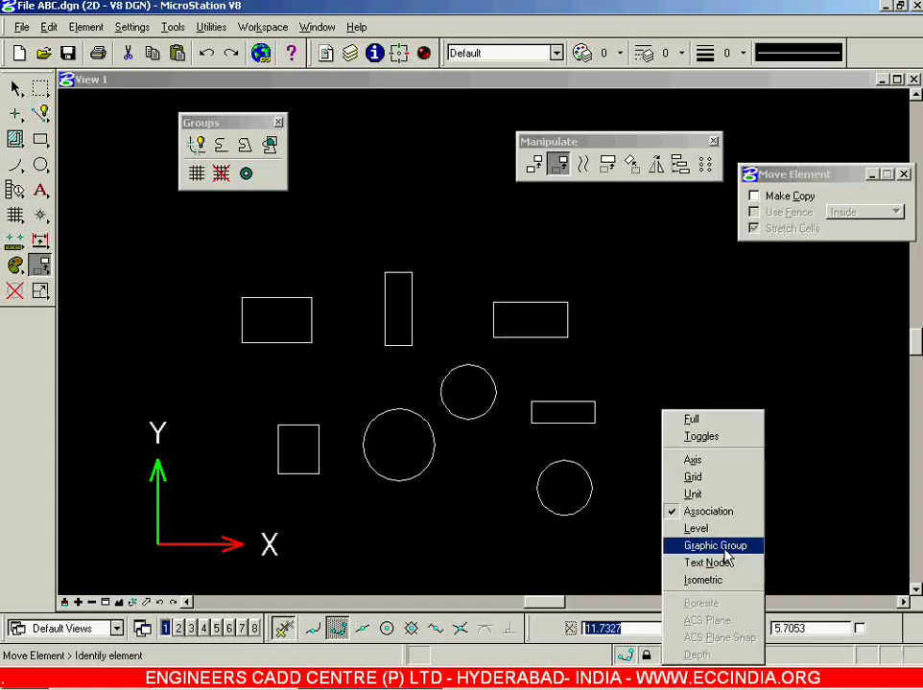
pyautogui.click(724, 549)
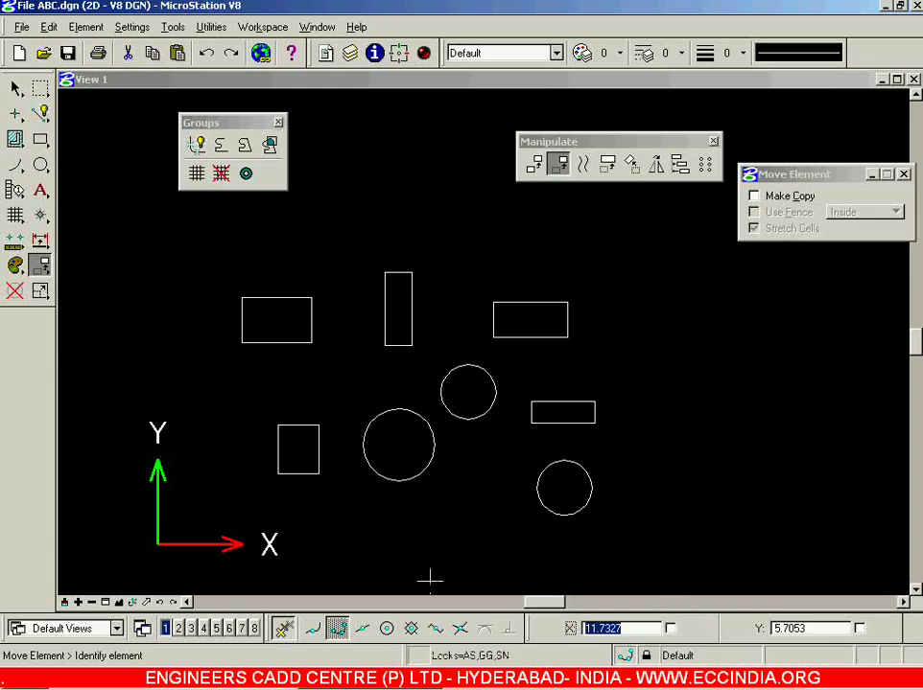
pyautogui.click(468, 365)
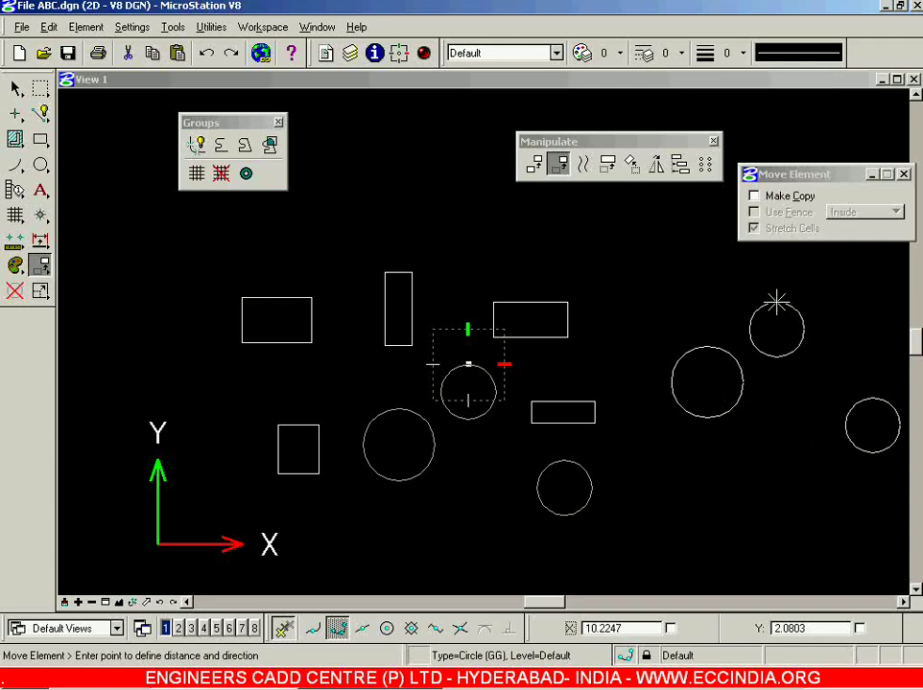
pyautogui.click(777, 303)
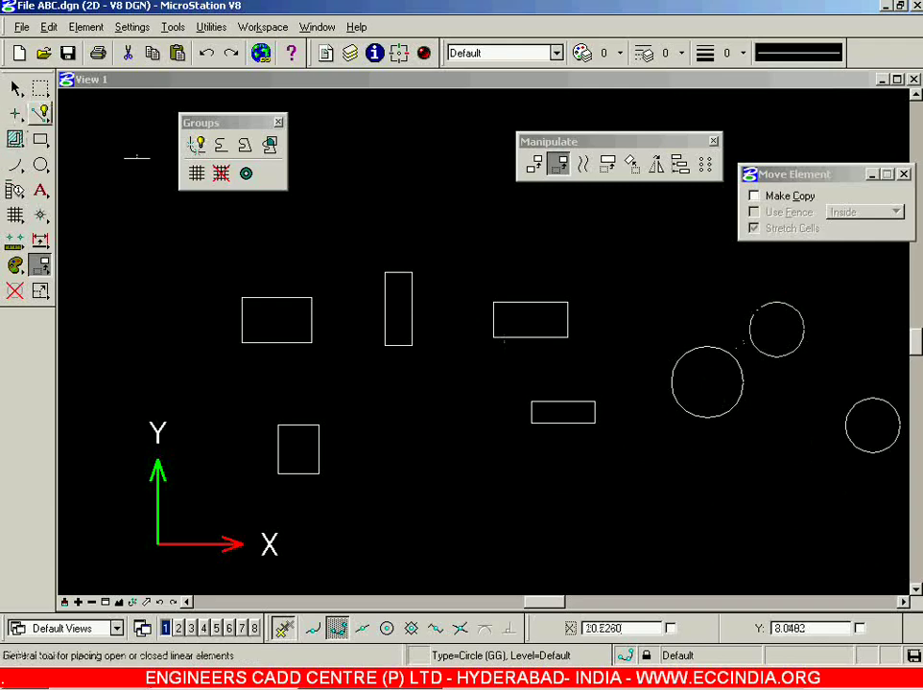
pyautogui.click(17, 91)
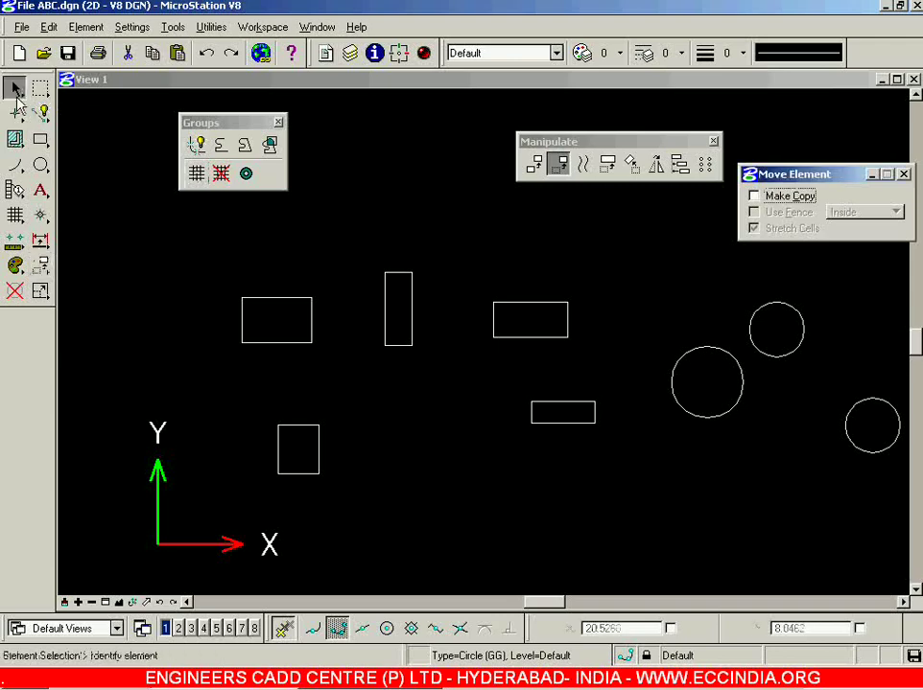
# Add all five blocks to a second graphic group, starting with the nearly square block
pyautogui.click(196, 172)
pyautogui.click(300, 426)
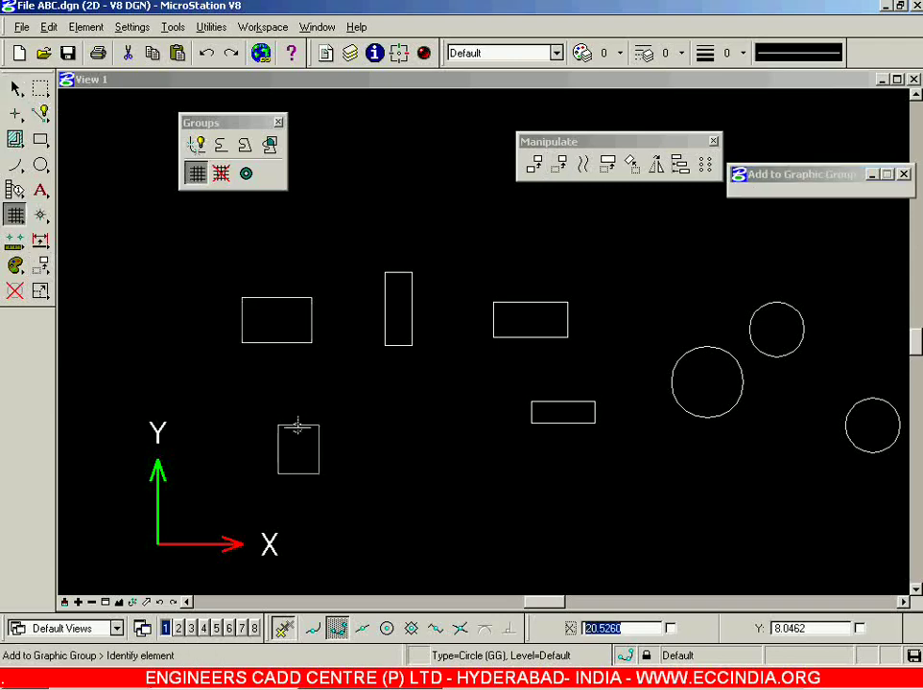
pyautogui.click(323, 346)
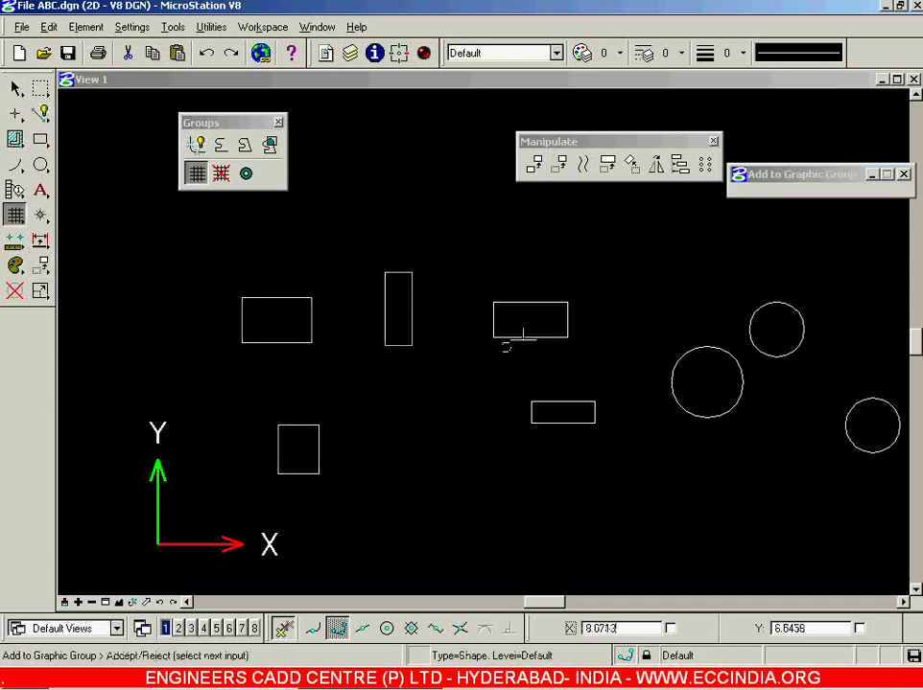
pyautogui.click(417, 438)
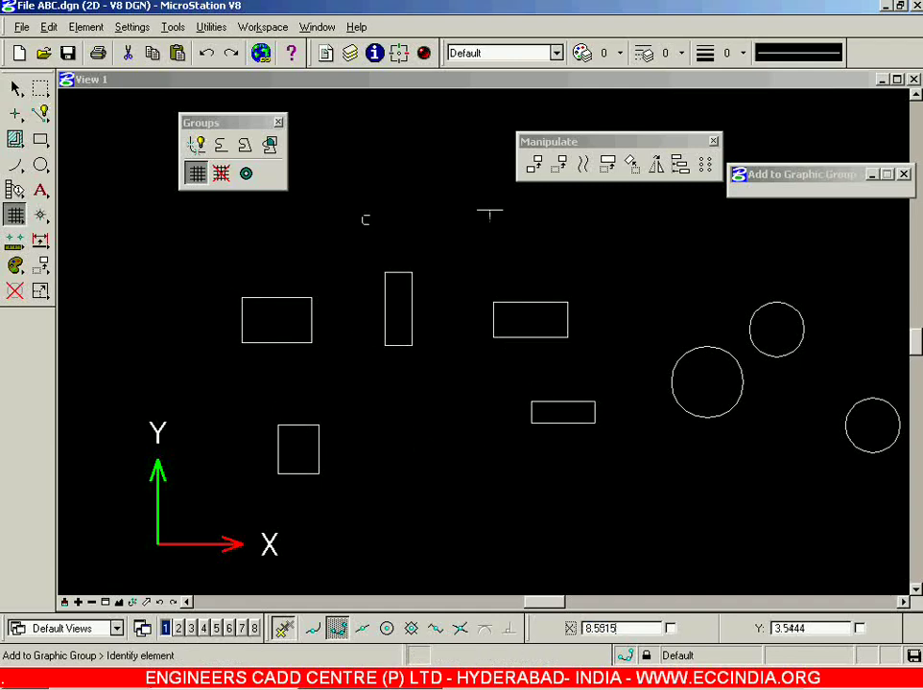
# Move the block group up and to the right by the top edge of its tall narrow block, to above the circles
pyautogui.click(558, 163)
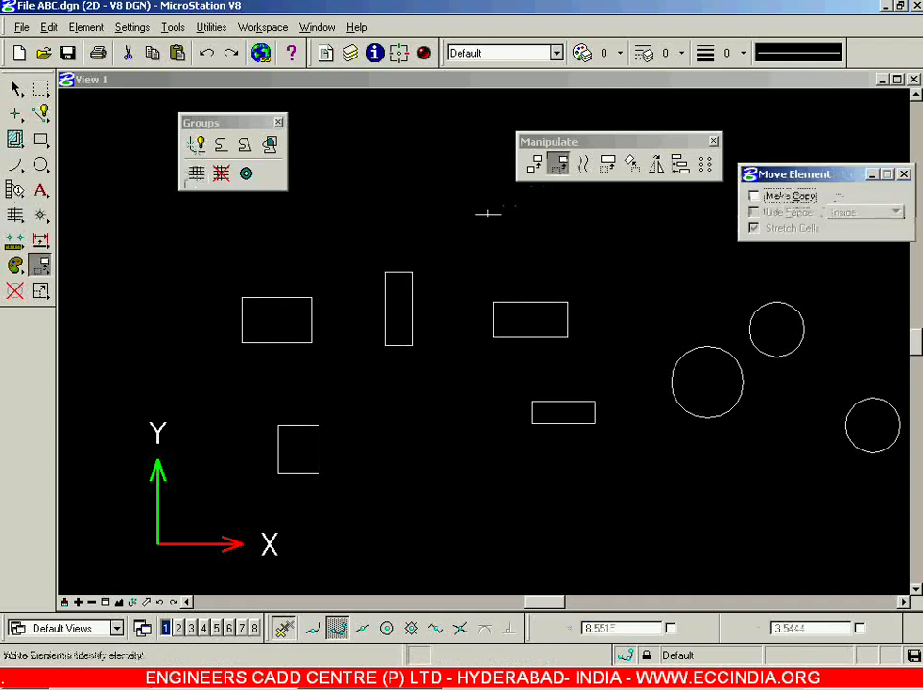
pyautogui.click(397, 271)
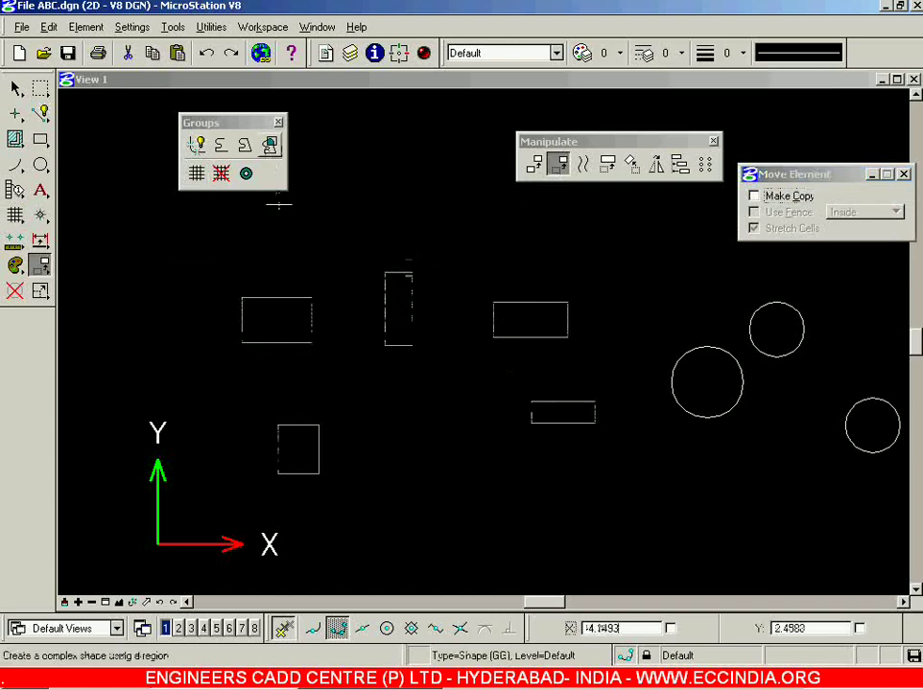
pyautogui.scroll(-5, 376, 236)
pyautogui.scroll(3, 376, 236)
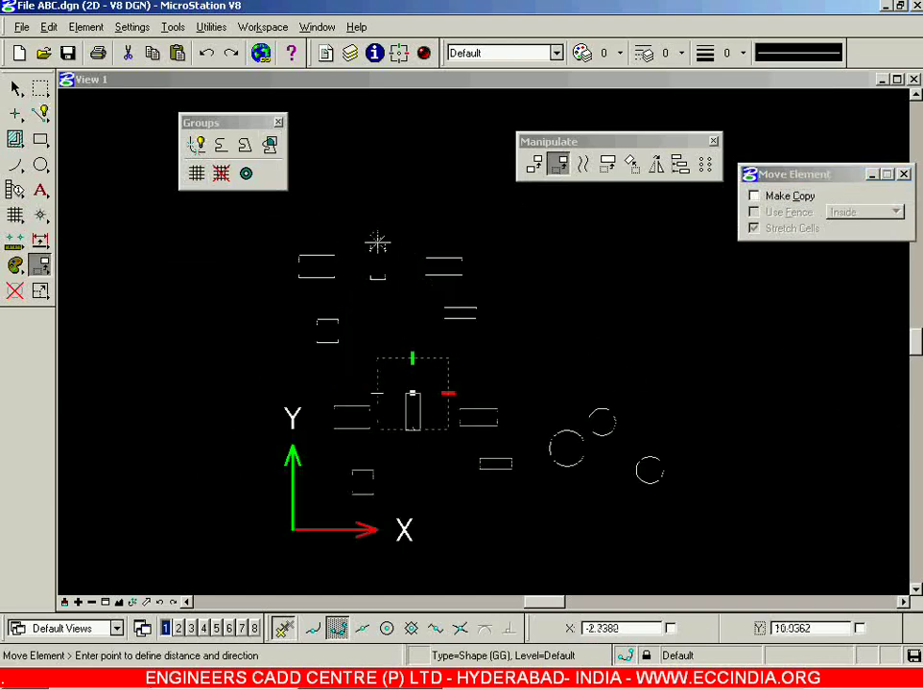
pyautogui.click(514, 223)
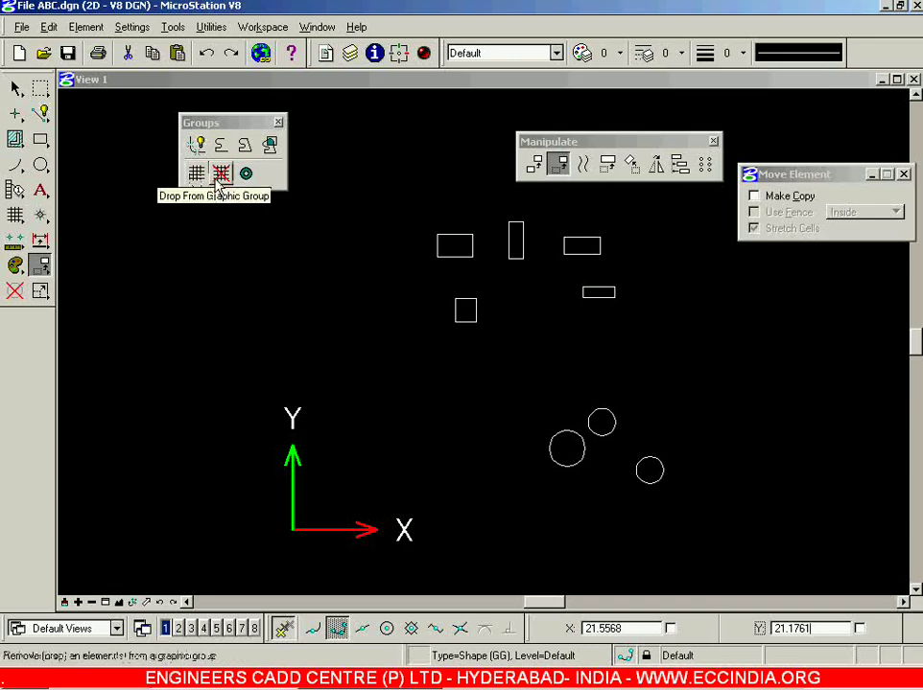
# Drop the five blocks from their graphic group by picking the nearly square block
pyautogui.click(221, 173)
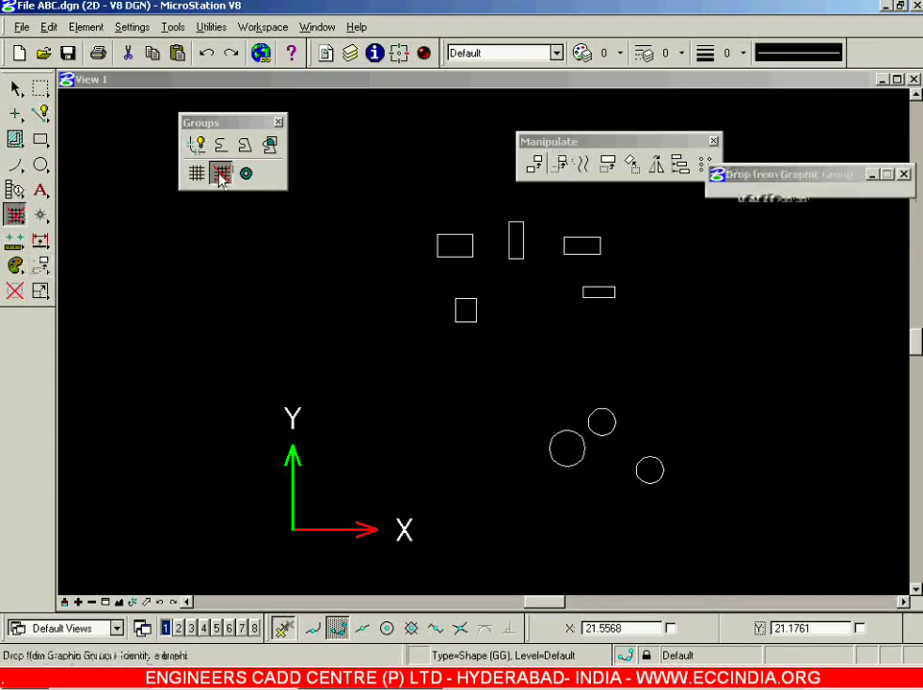
pyautogui.click(465, 323)
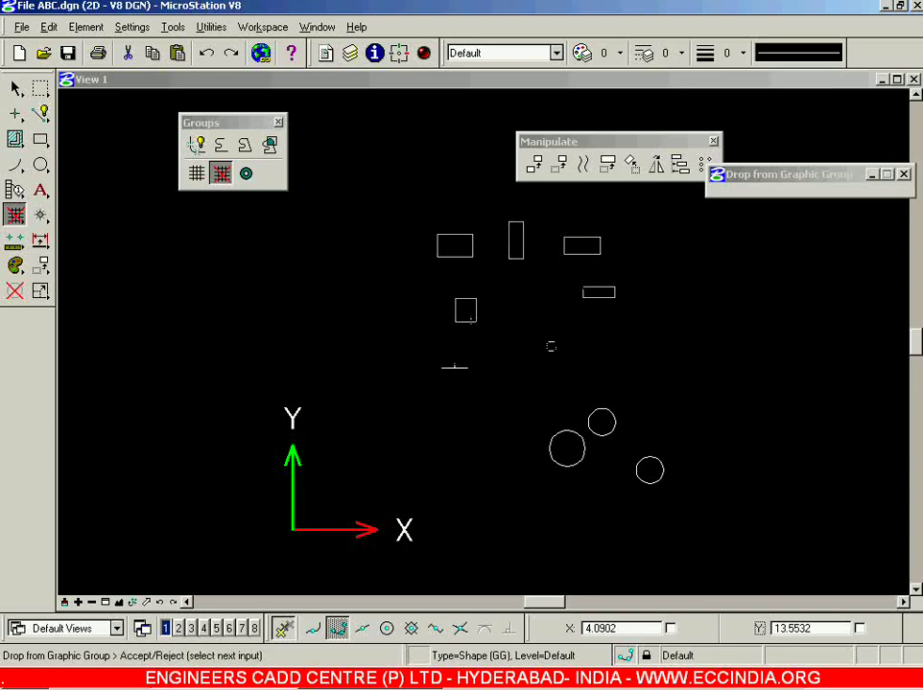
pyautogui.click(332, 331)
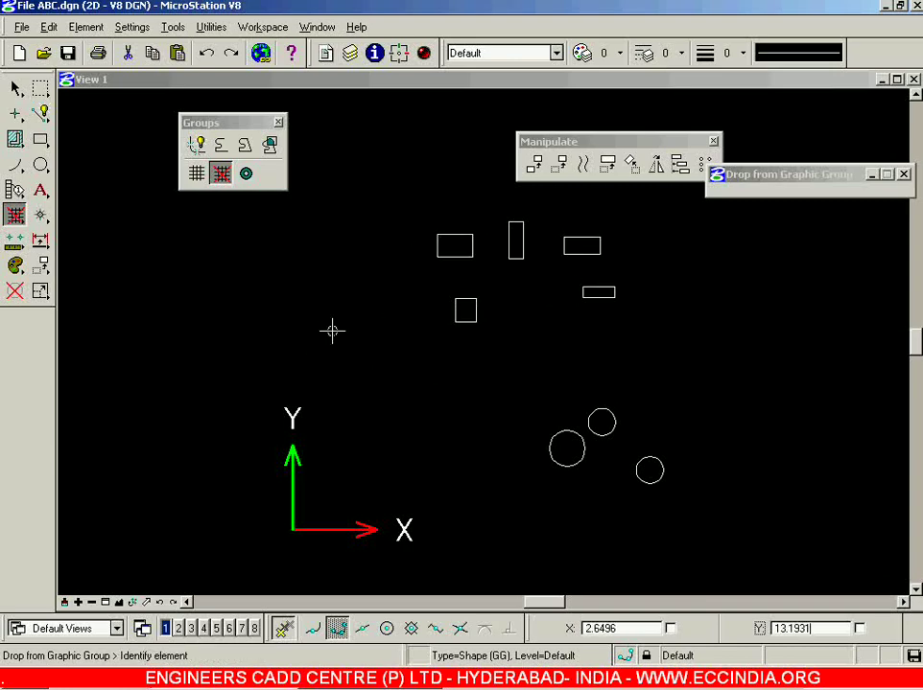
pyautogui.click(15, 88)
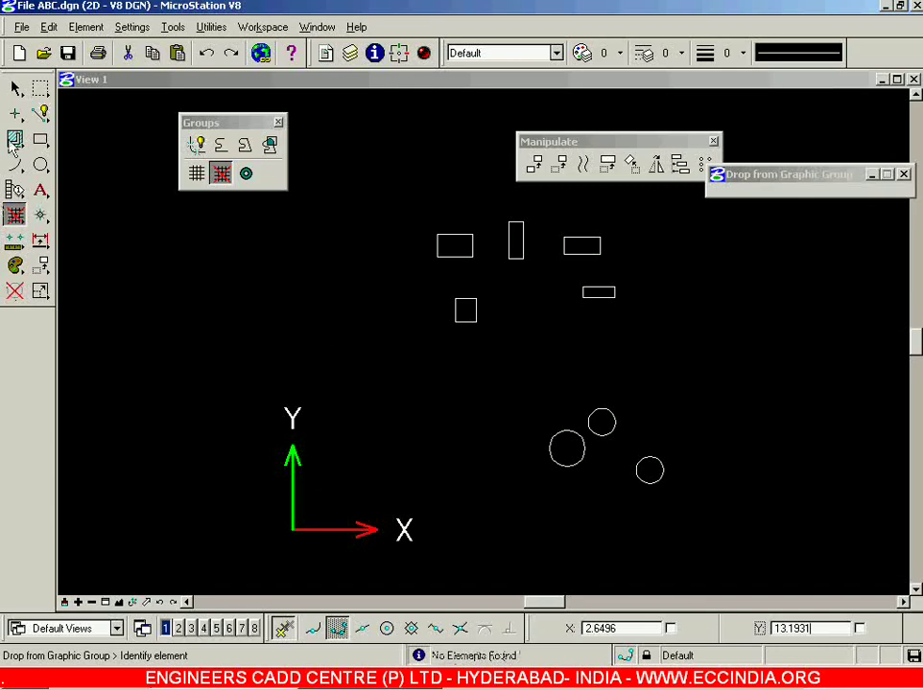
# Move three blocks individually: the tall narrow one about 15.07 left, the nearly square one to the left, and the upper-left one upward
pyautogui.click(560, 163)
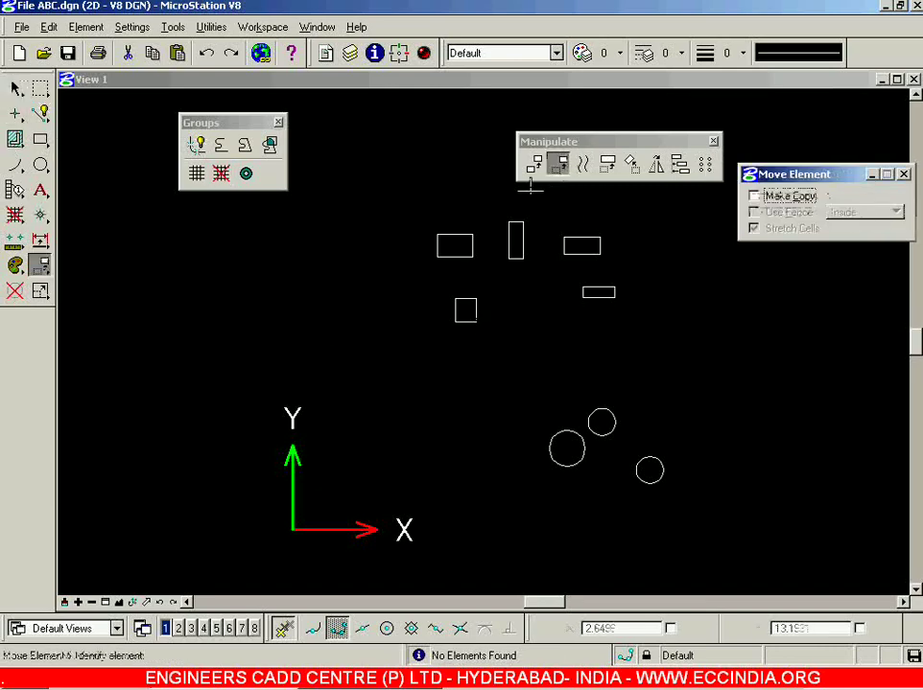
pyautogui.click(516, 223)
pyautogui.click(287, 226)
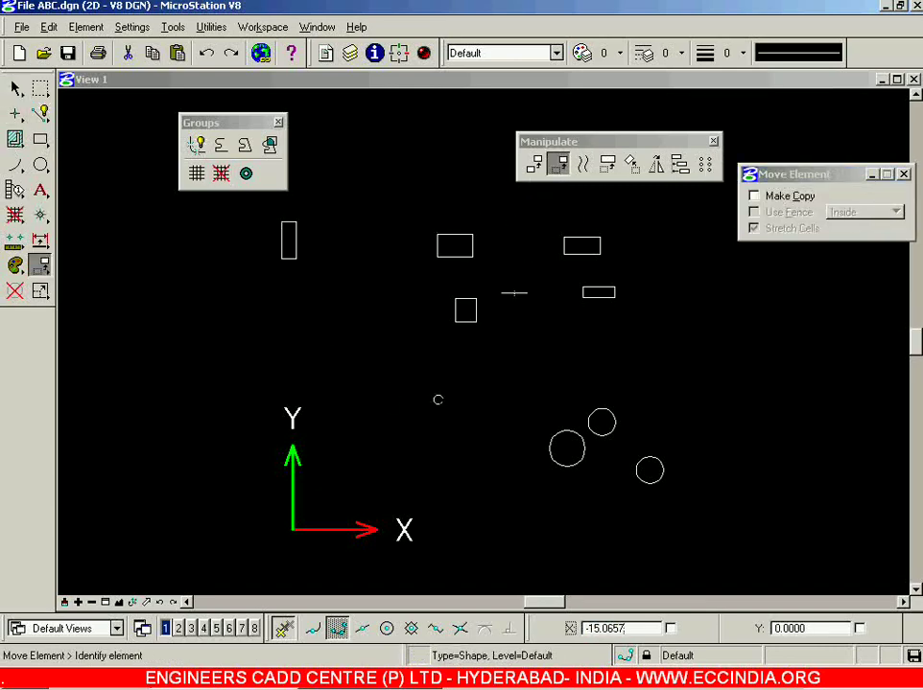
pyautogui.click(466, 300)
pyautogui.click(359, 314)
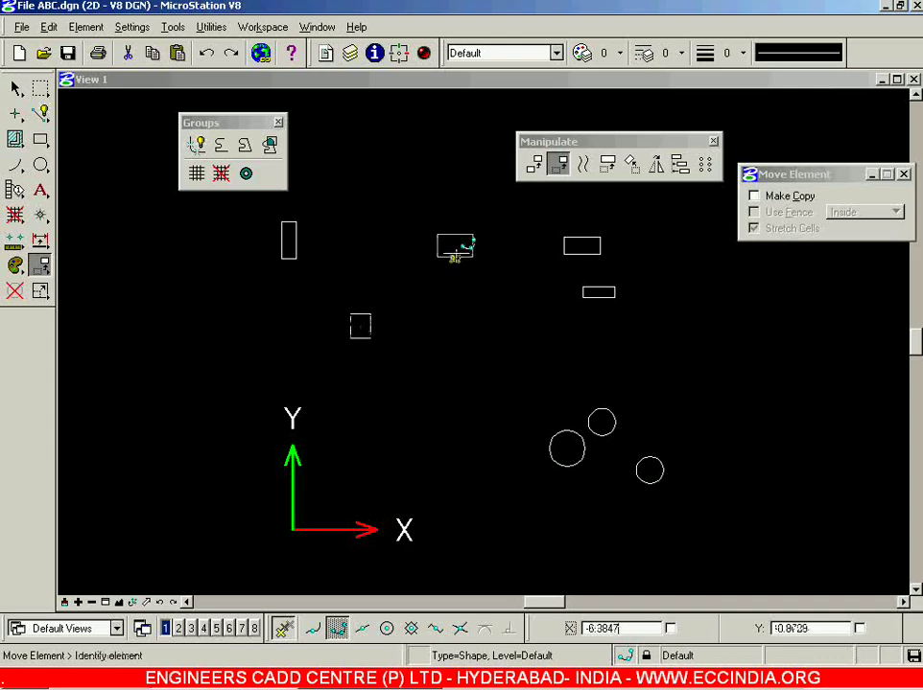
pyautogui.click(456, 256)
pyautogui.click(431, 194)
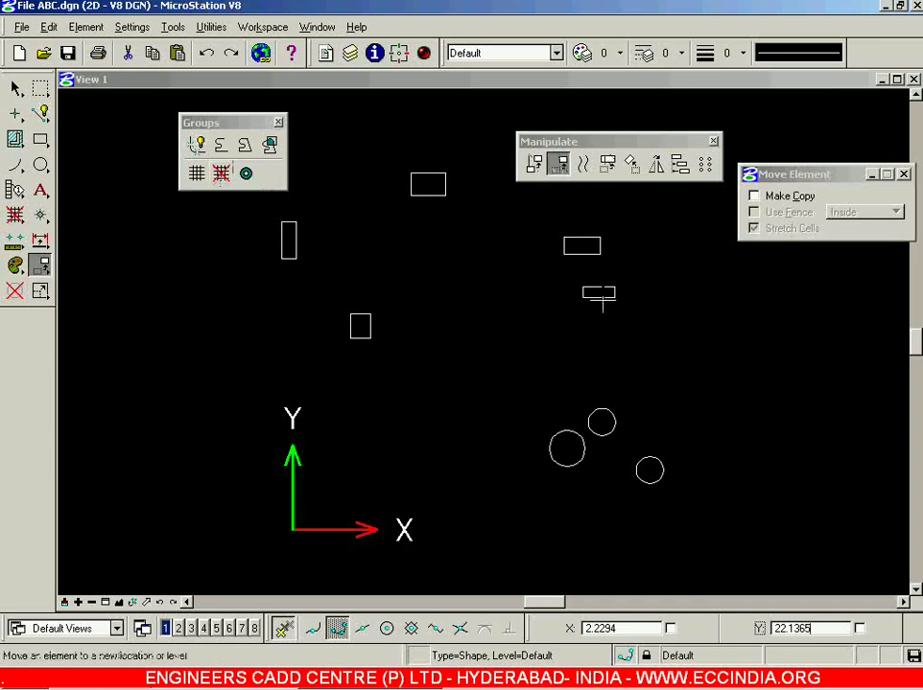
# Move the circle group up and about 10.27 to the right, and drop the circles from their graphic group by picking the largest one
pyautogui.click(602, 418)
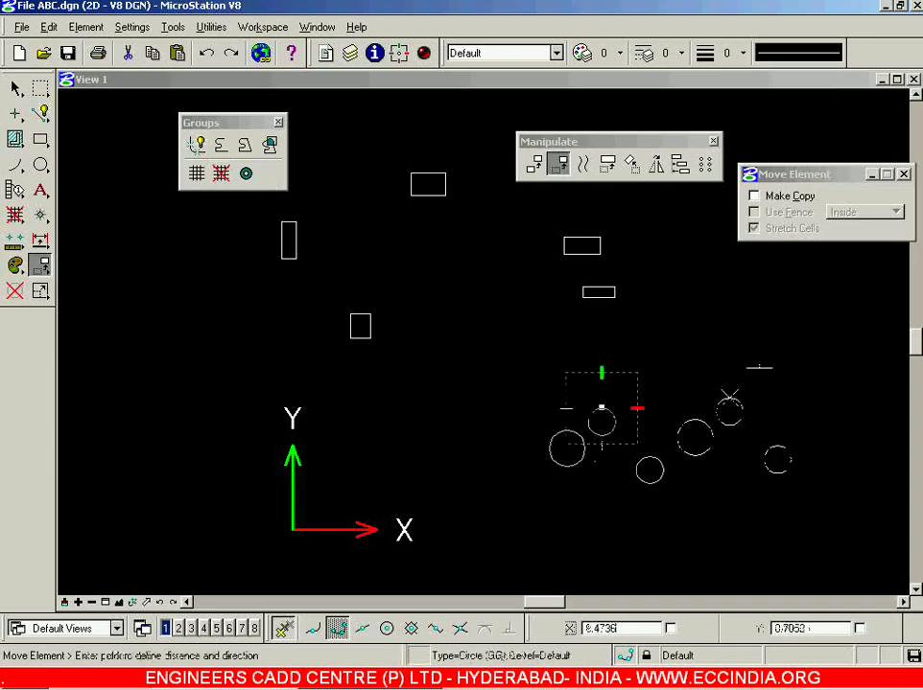
pyautogui.click(757, 371)
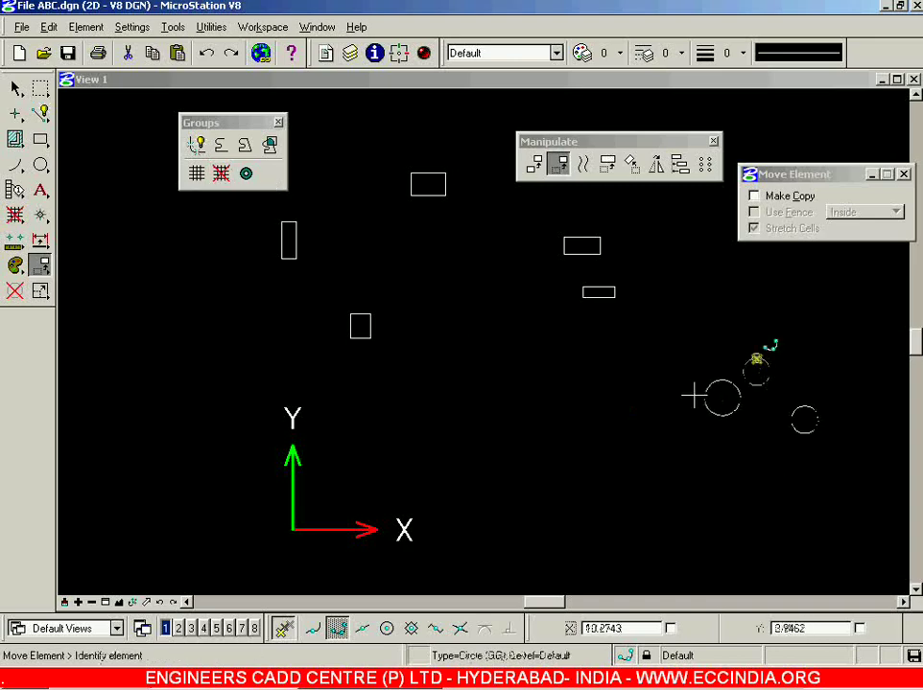
pyautogui.click(220, 173)
pyautogui.click(724, 413)
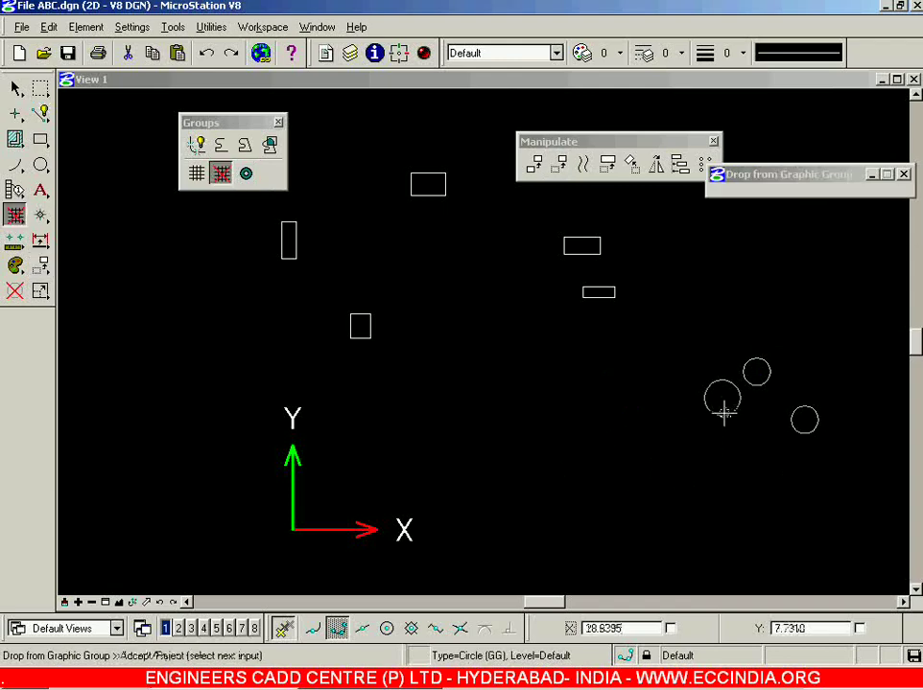
pyautogui.click(580, 438)
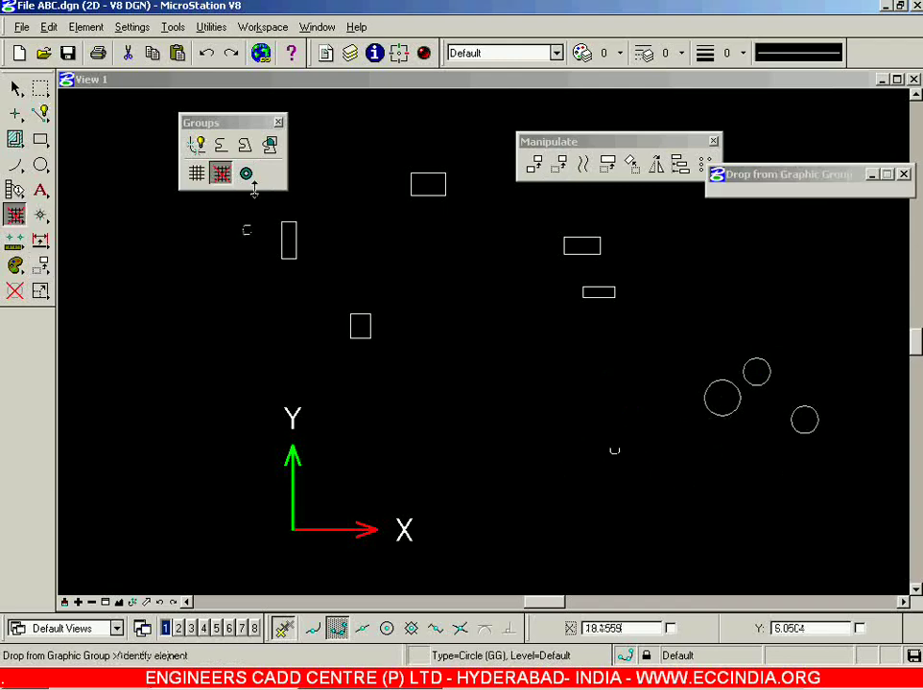
# Move the largest circle about 10.54 left and 2.81 down on its own, and the upper small circle up and to the left
pyautogui.click(558, 164)
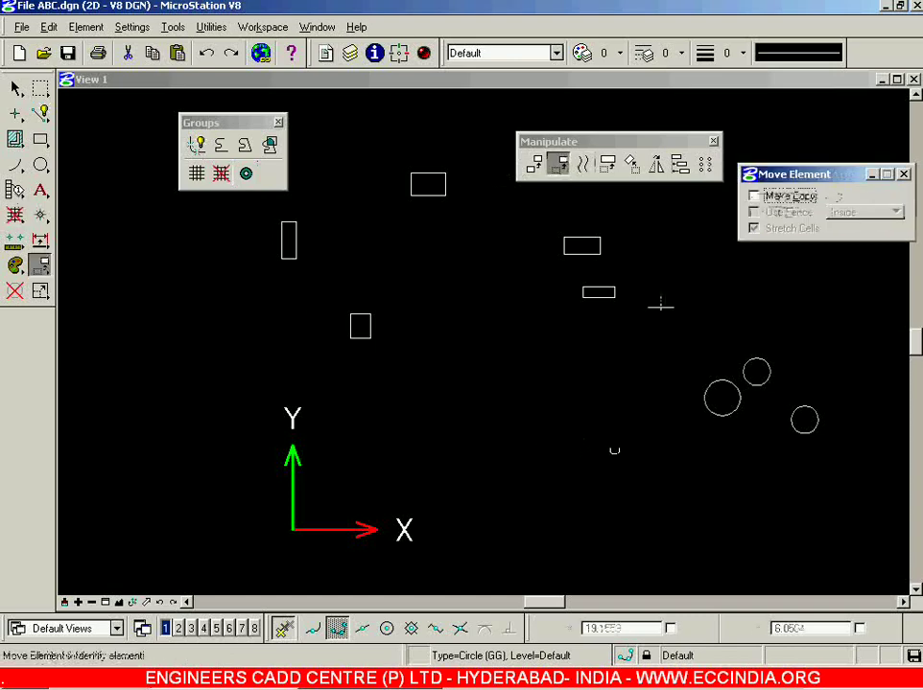
pyautogui.click(721, 413)
pyautogui.click(562, 454)
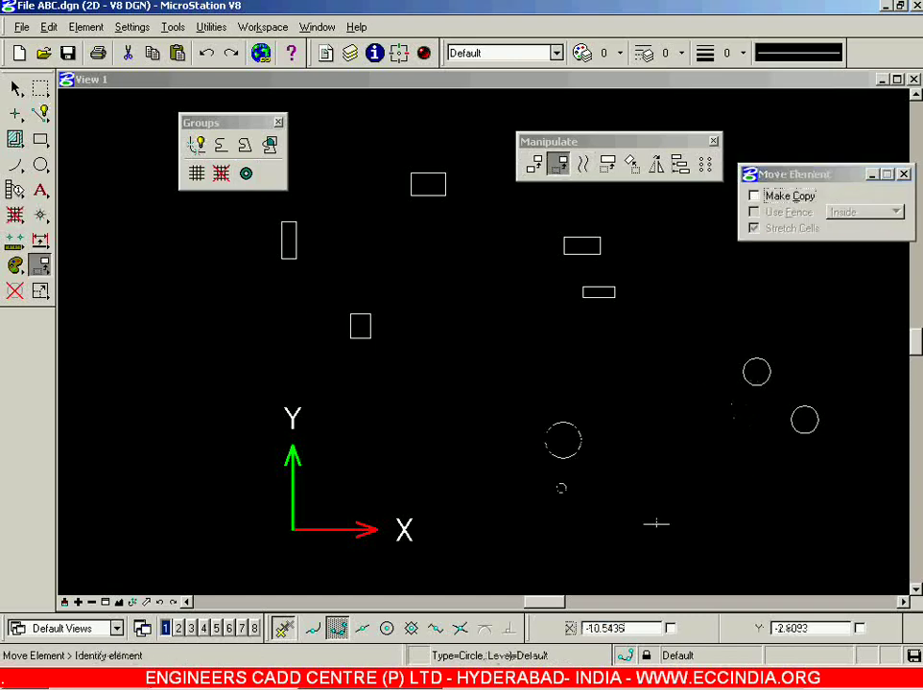
pyautogui.click(754, 387)
pyautogui.click(708, 338)
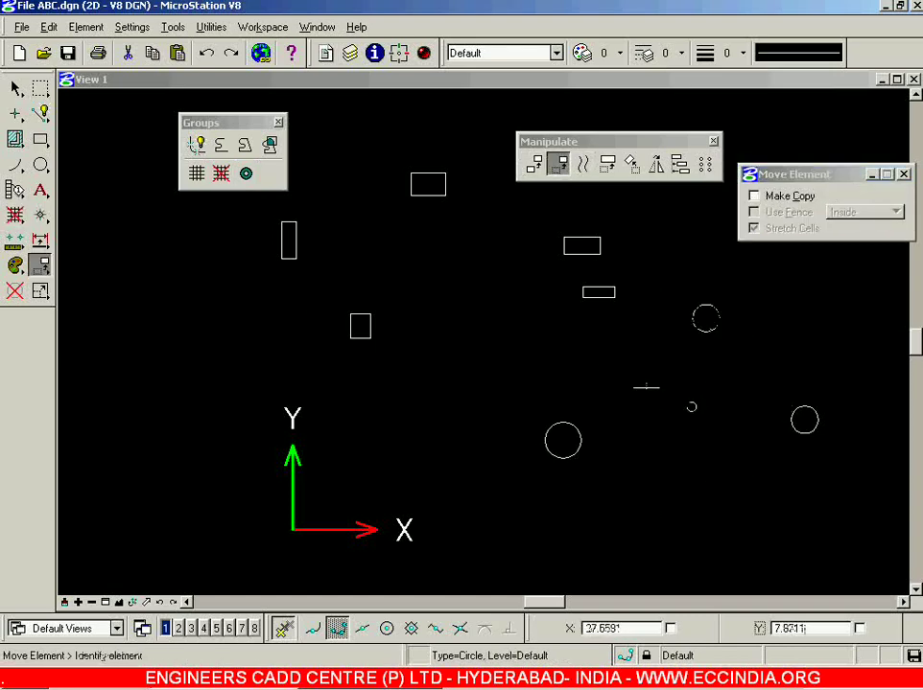
# Place a tall orthogonal block with its area set to Hole, in the empty space left of the Y axis arrow
pyautogui.click(245, 174)
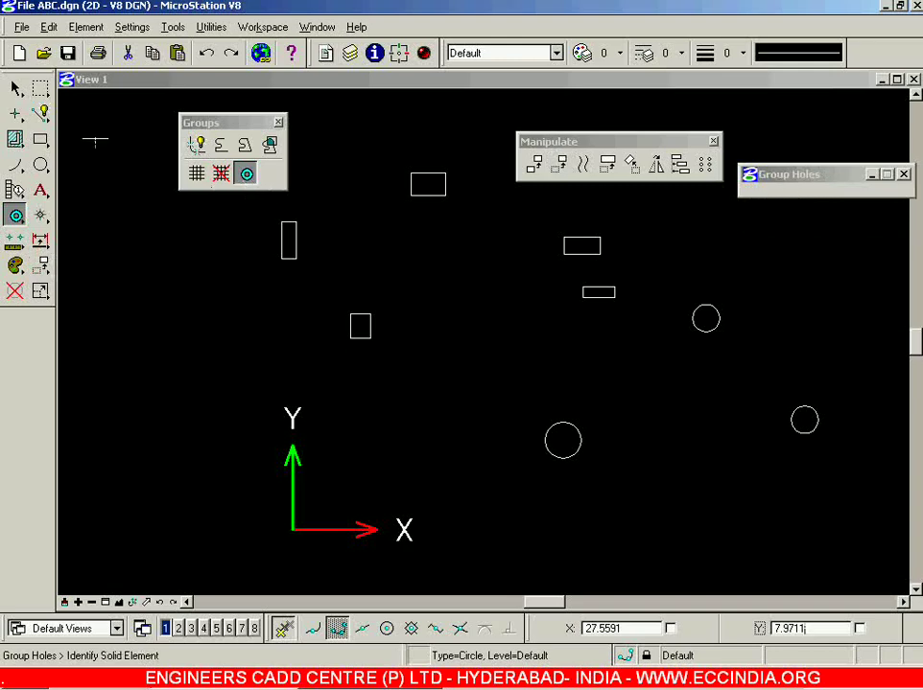
pyautogui.click(18, 89)
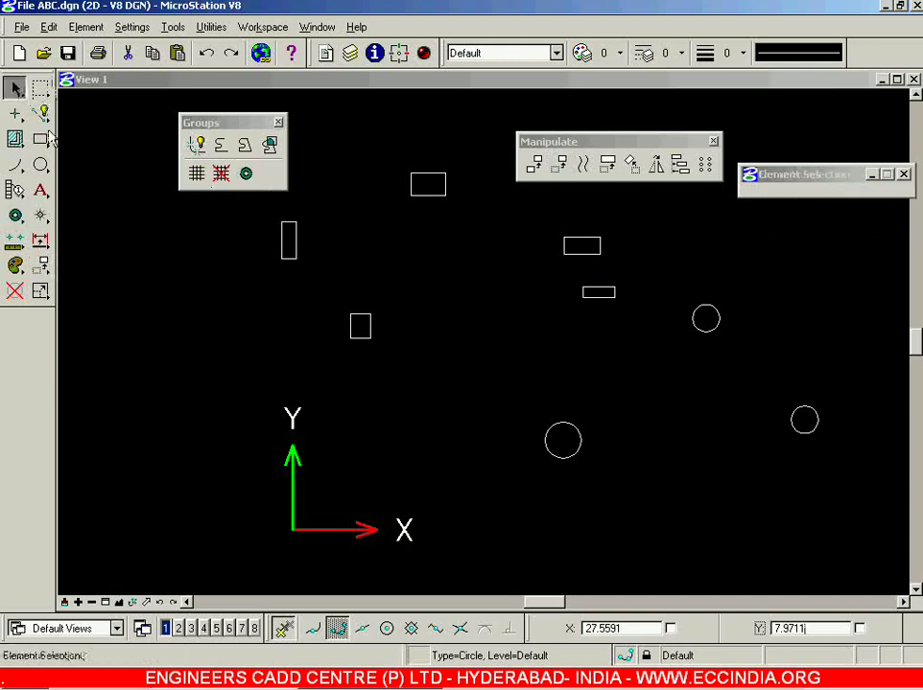
pyautogui.click(40, 139)
pyautogui.click(150, 353)
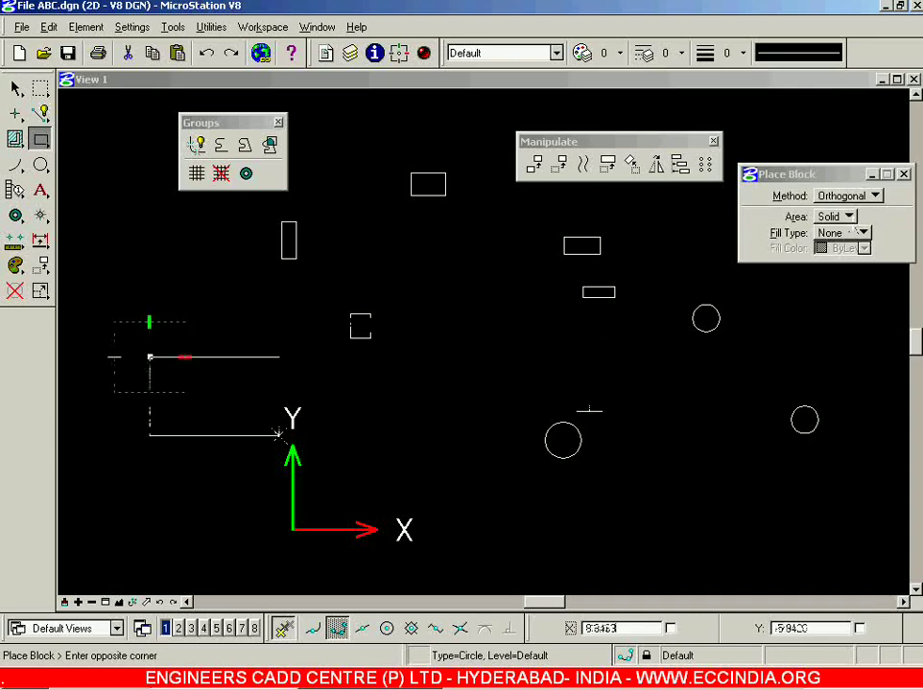
pyautogui.click(849, 216)
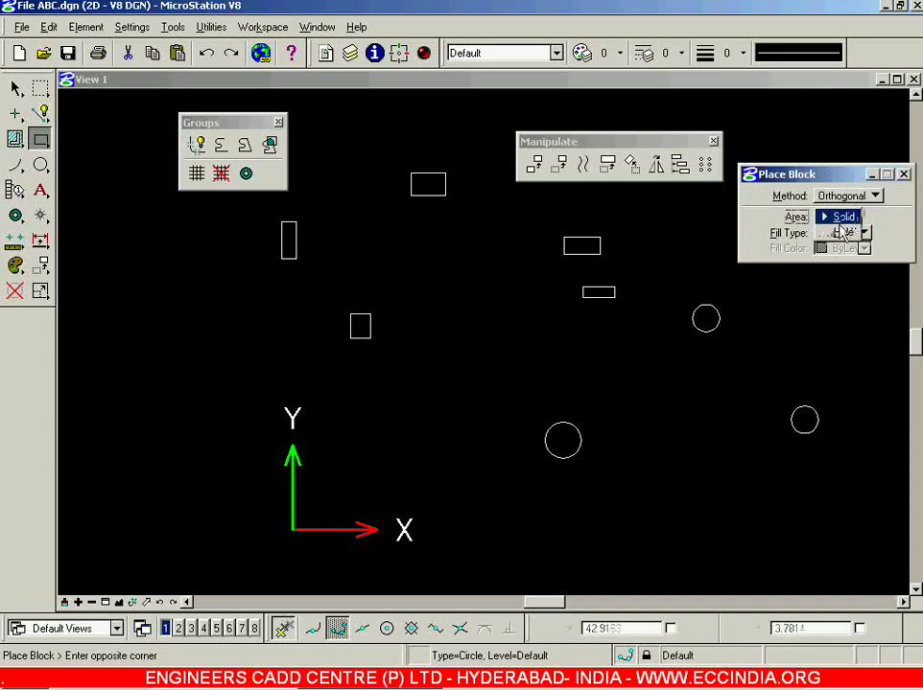
pyautogui.click(826, 232)
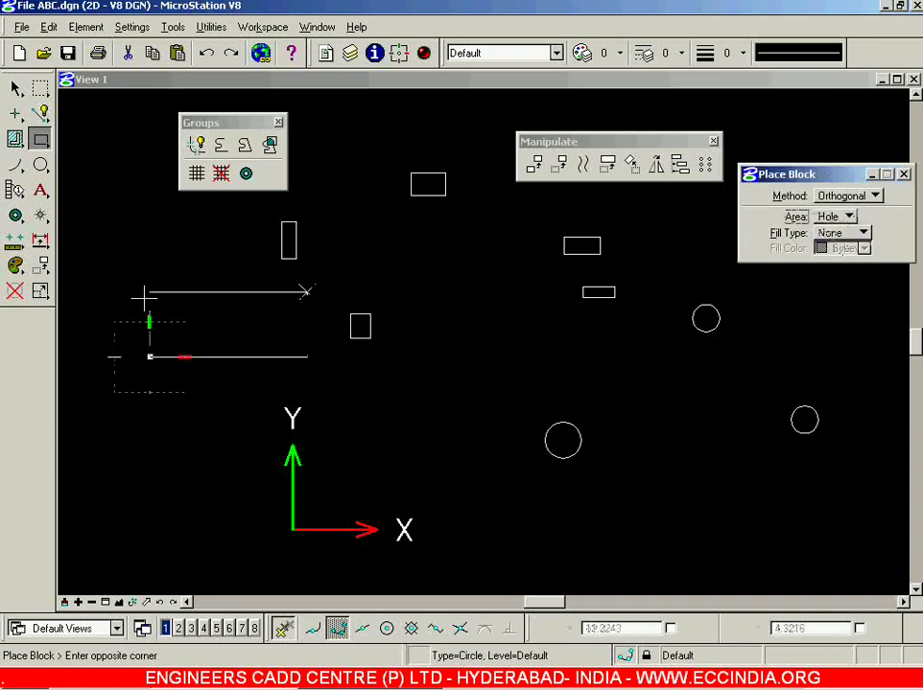
pyautogui.click(196, 431)
# Place three more hole blocks around the tall one: a large one below, a nearly square one to its left and a flat one above
pyautogui.click(117, 468)
pyautogui.click(209, 527)
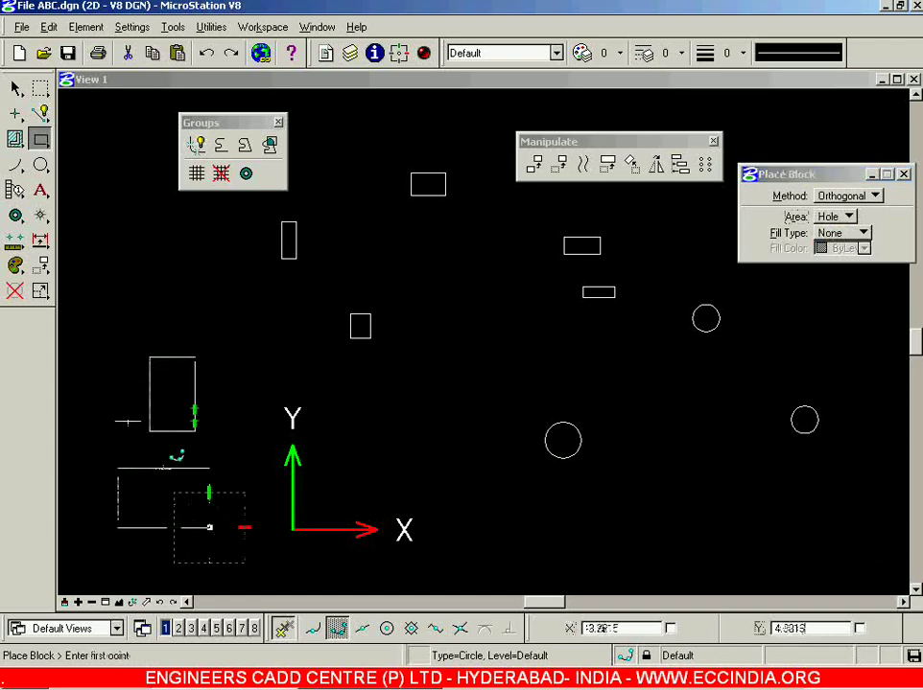
pyautogui.click(83, 367)
pyautogui.click(122, 409)
pyautogui.click(122, 316)
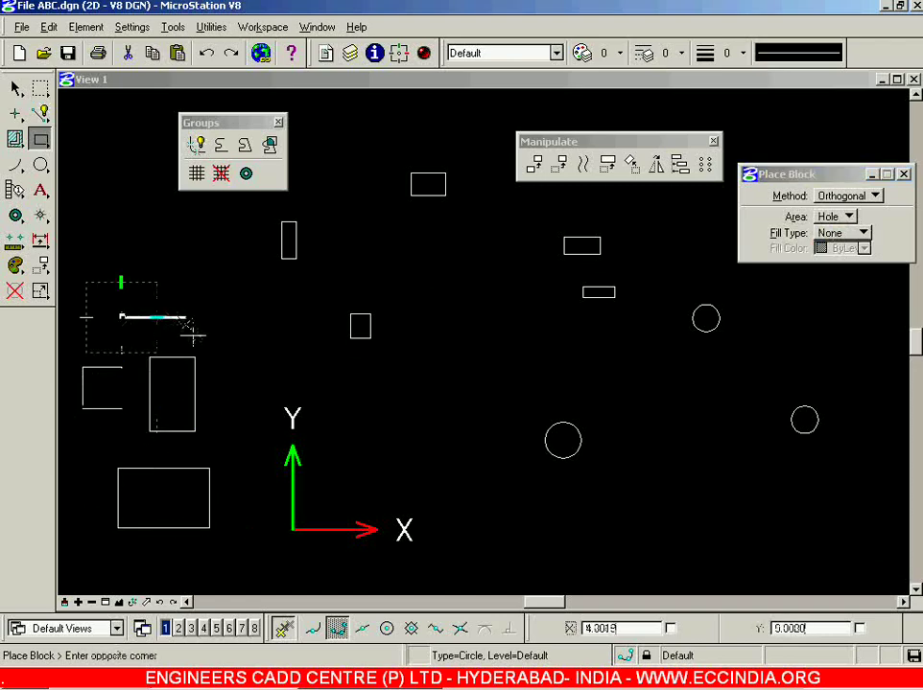
pyautogui.click(198, 342)
pyautogui.click(15, 88)
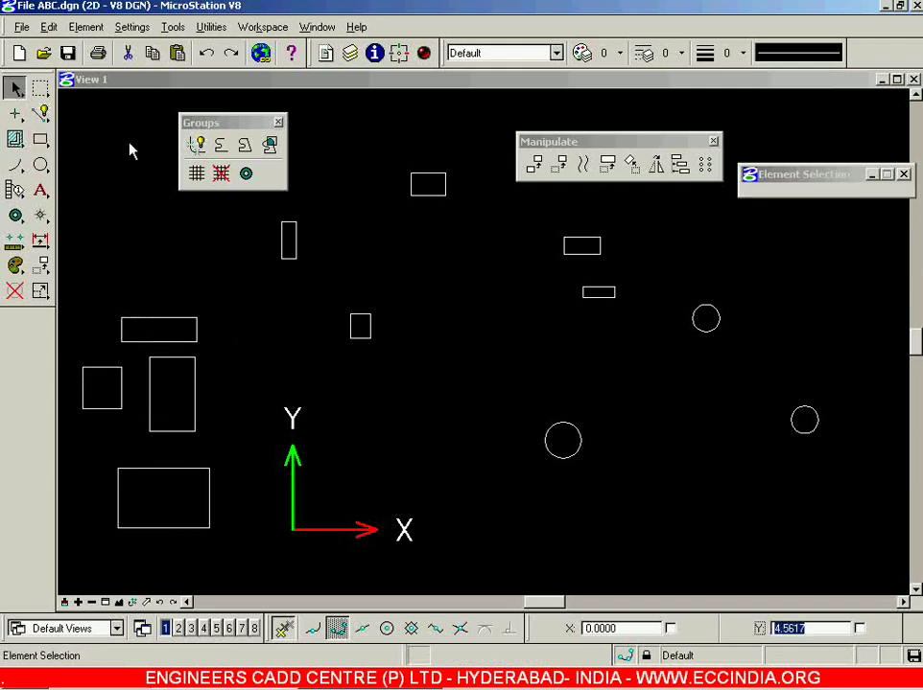
# Group the four new blocks with Group Hole, using the large lower block as the solid element and the others as holes
pyautogui.click(245, 173)
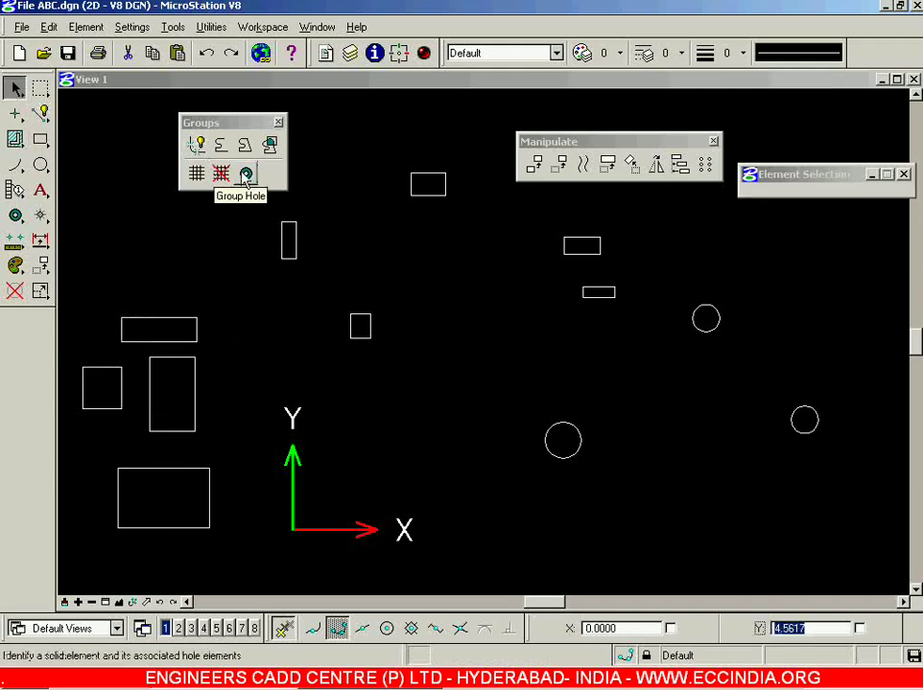
pyautogui.click(246, 174)
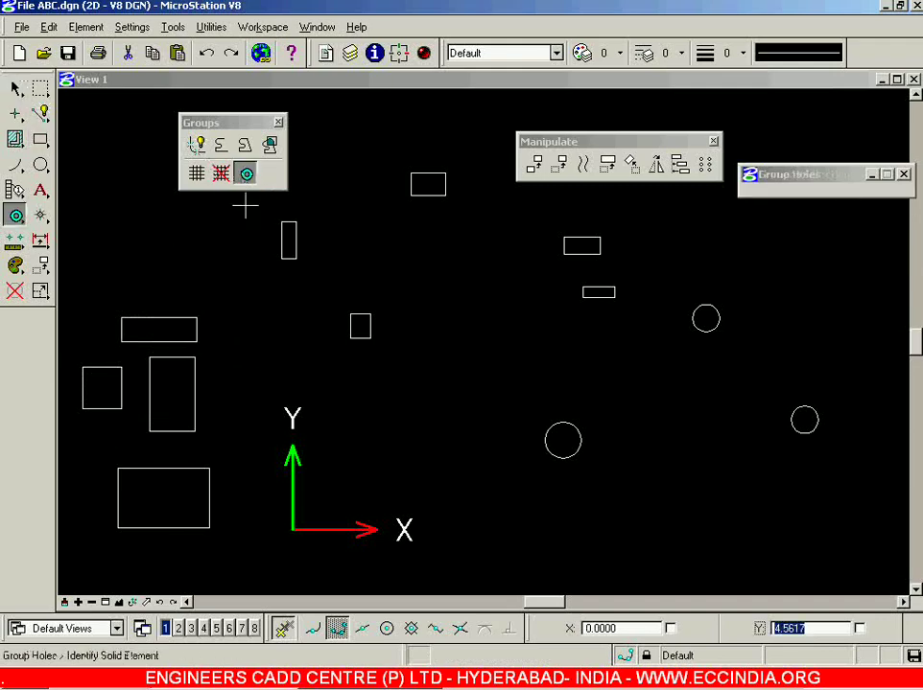
pyautogui.click(185, 468)
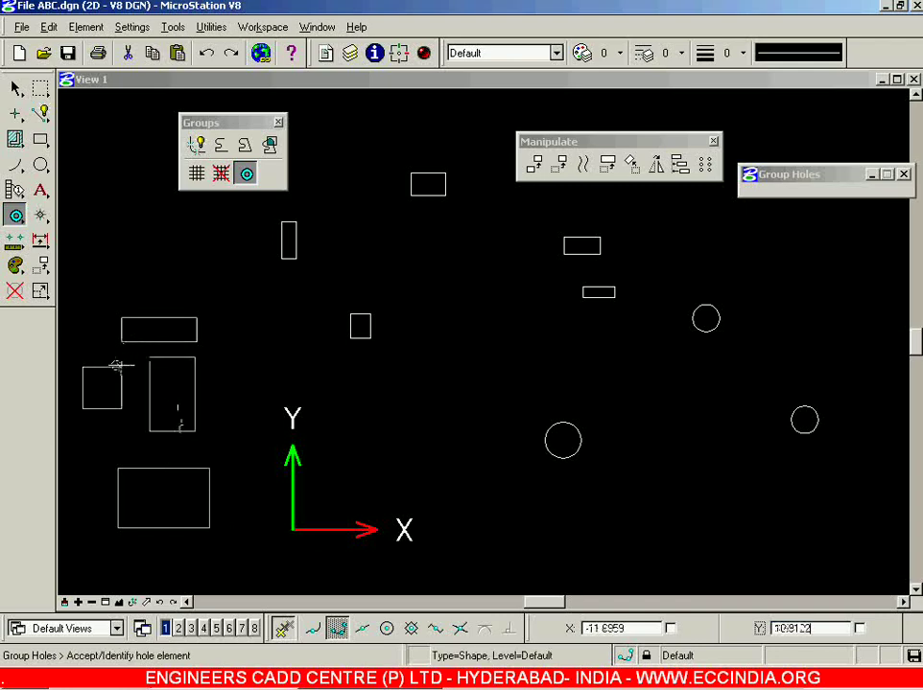
pyautogui.click(249, 350)
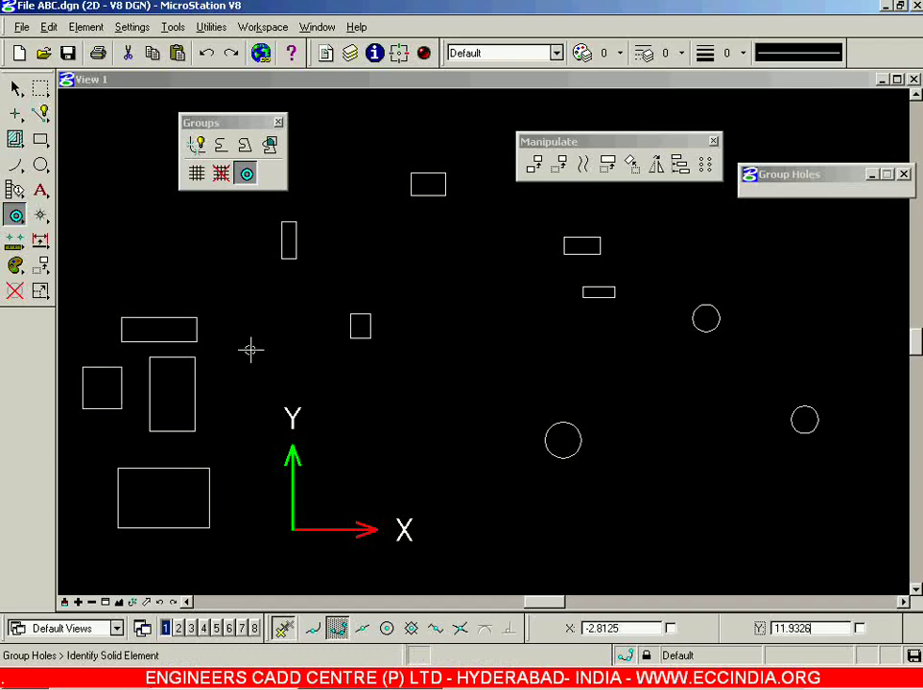
pyautogui.click(15, 88)
pyautogui.click(15, 88)
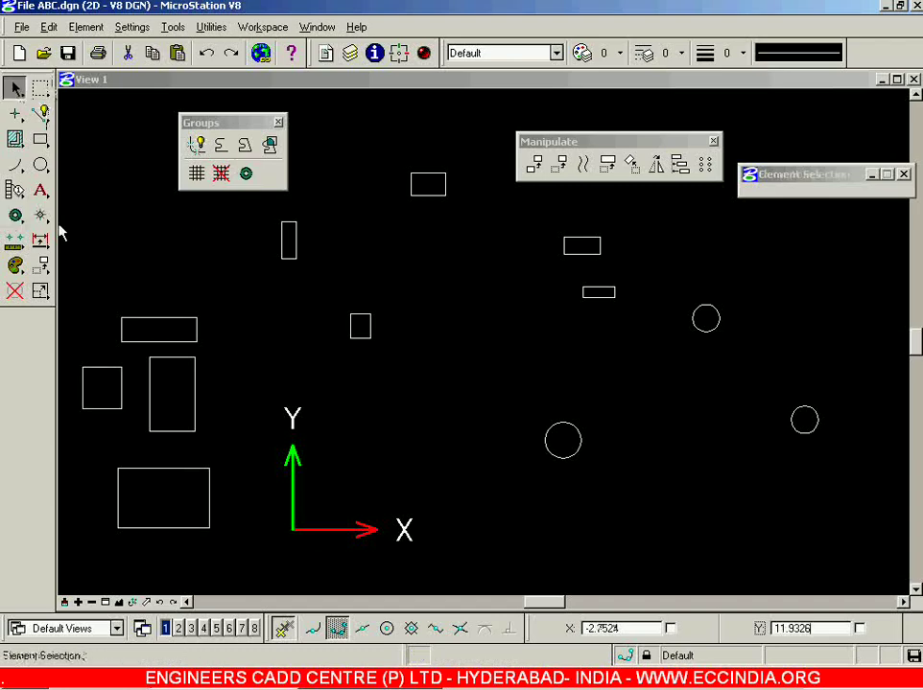
# Move the grouped hole blocks by the large block's top edge to the upper right, above the rightmost circle
pyautogui.click(557, 164)
pyautogui.click(167, 468)
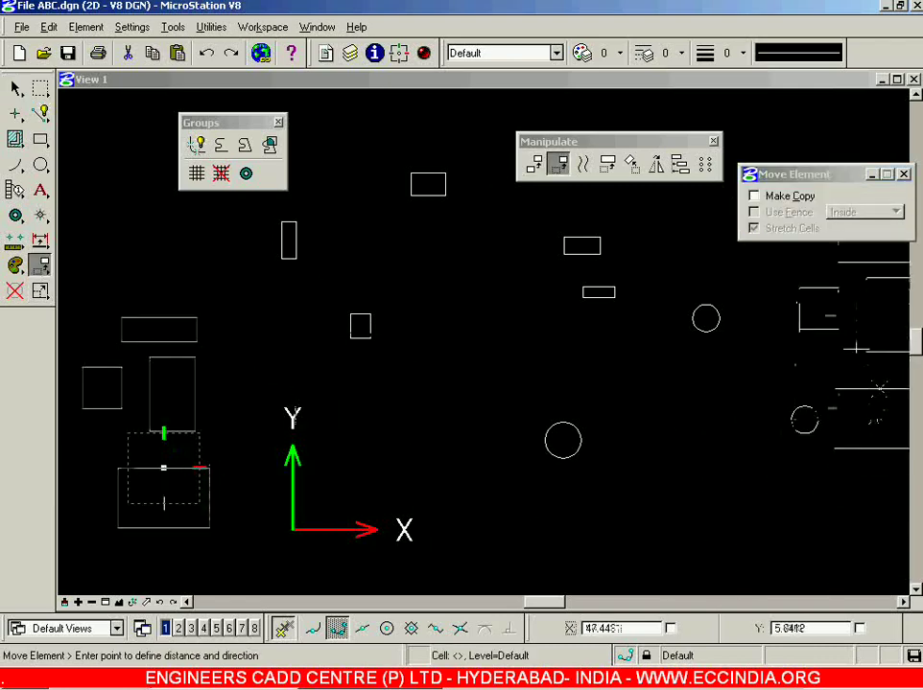
pyautogui.click(808, 272)
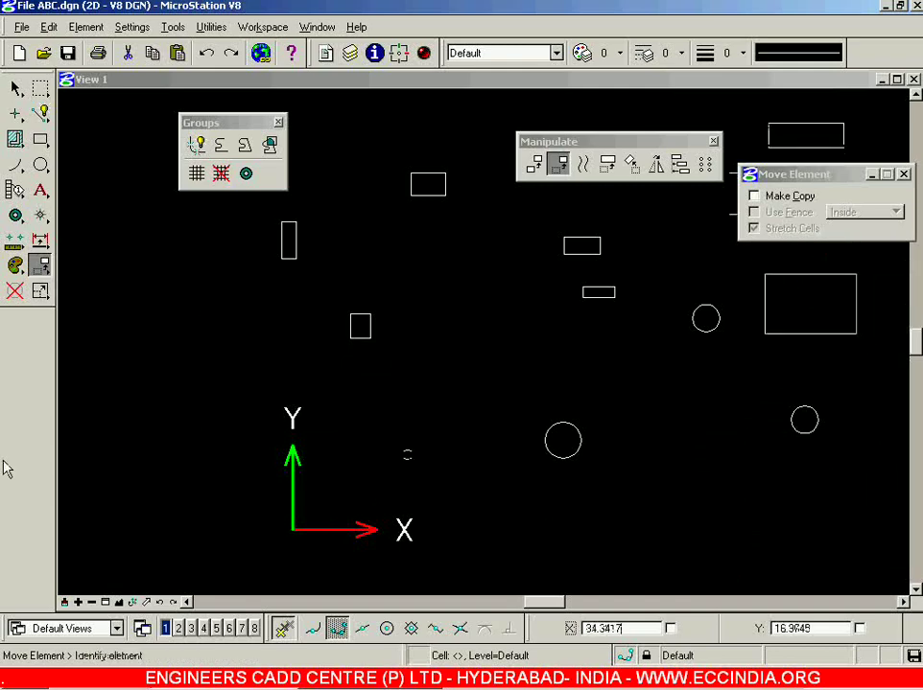